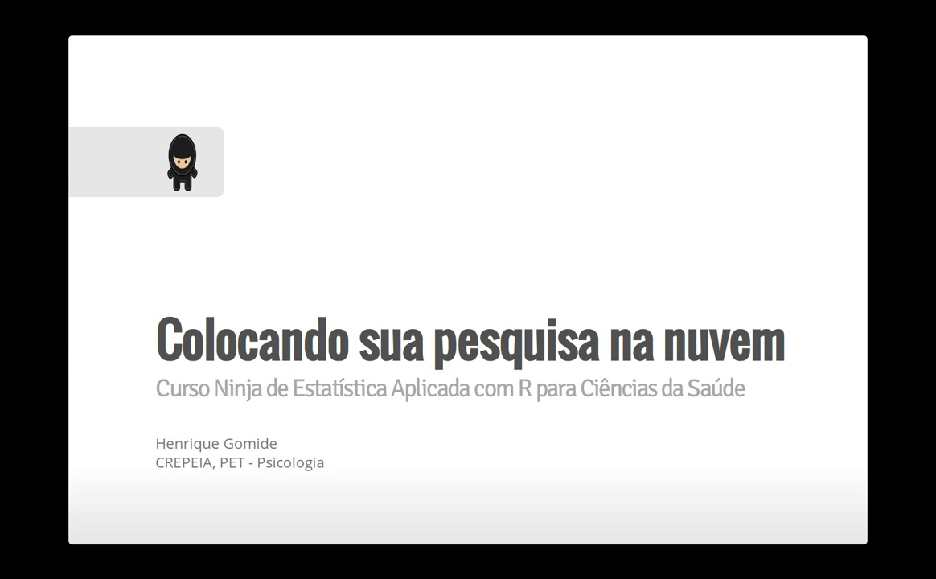
Advance the slides to "Antes de começar!" and open the linked model questionnaire.
key("Right")
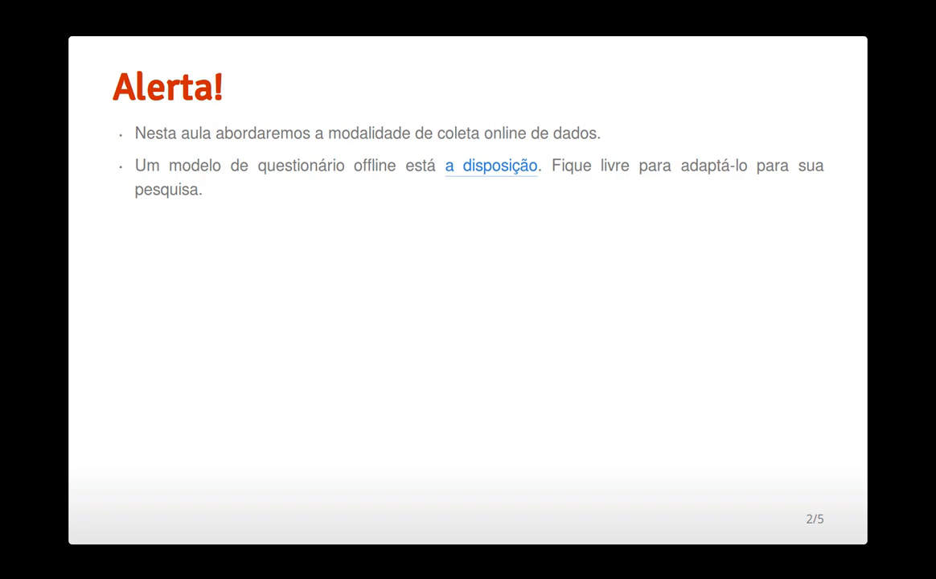
key("Right")
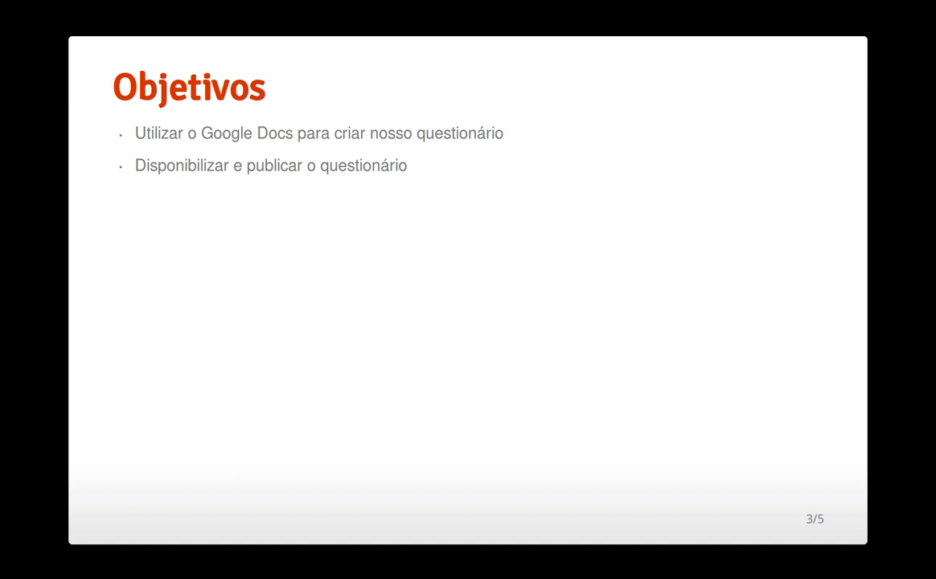
key("Right")
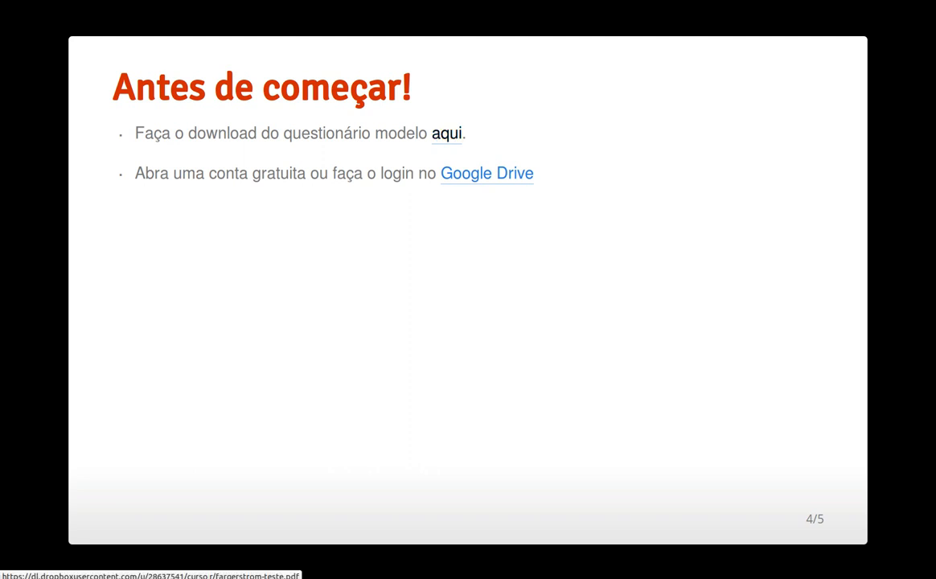
left_click(447, 133)
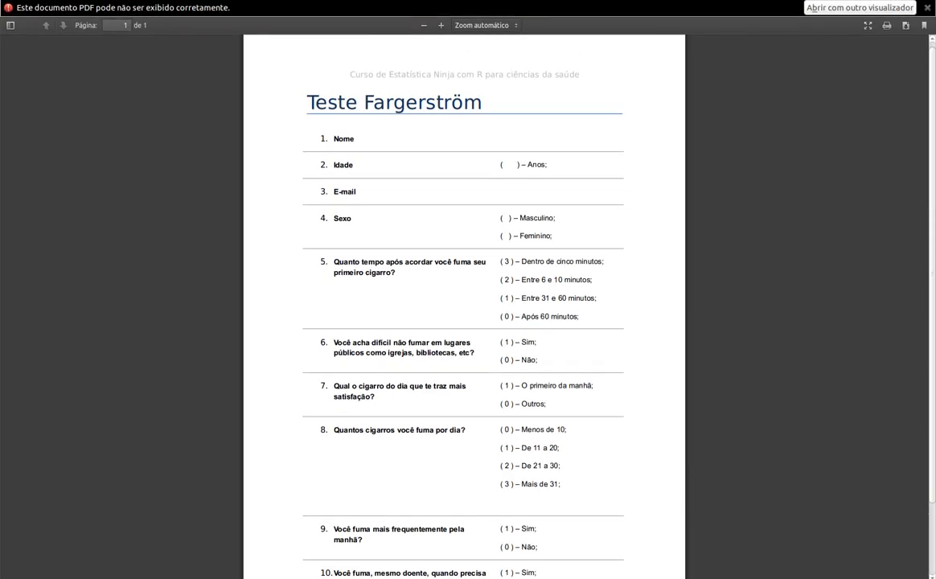
Leave full-screen view, close the open "FTND - Teste Fargerström" form and return to the slides.
key("F11")
key("ctrl+Page_Up")
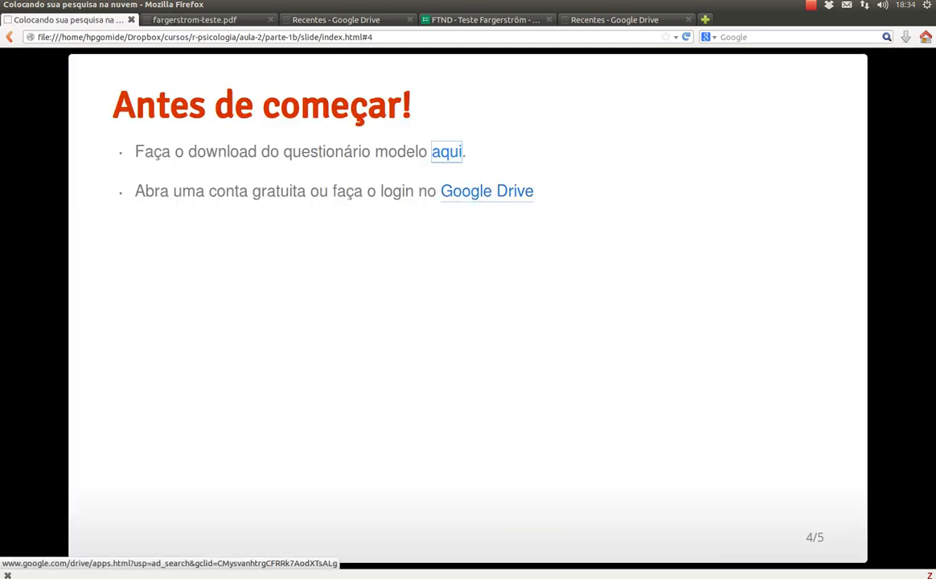
left_click(485, 20)
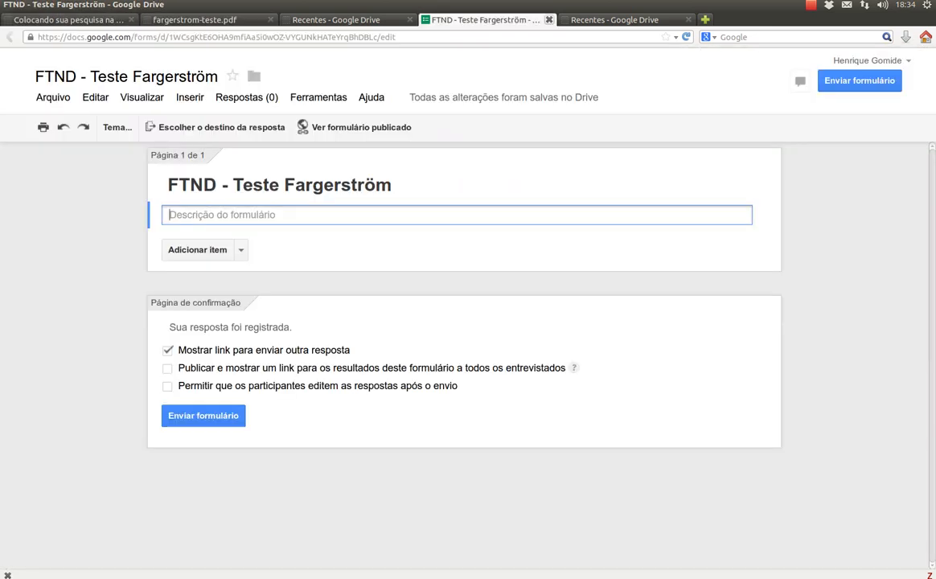
left_click(549, 20)
left_click(68, 20)
Open the Google Drive page linked on the slide and close both "Recentes" pages and fargerstrom-teste.pdf.
left_click(486, 190)
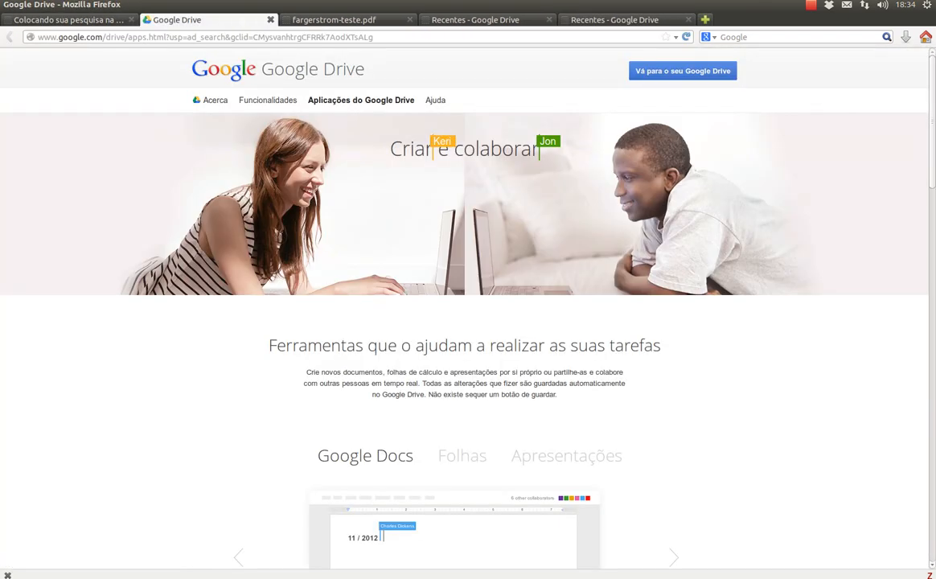
left_click(548, 20)
left_click(548, 21)
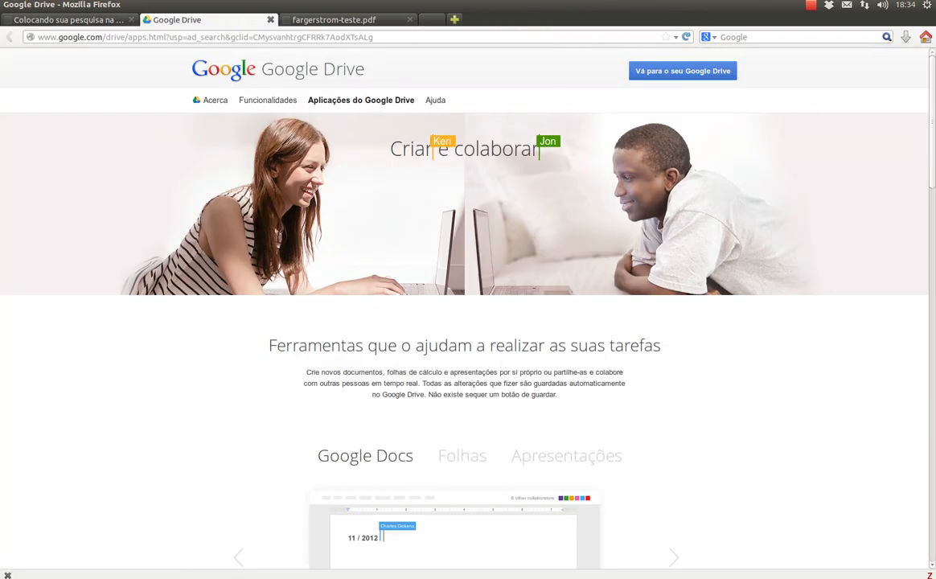
left_click(338, 20)
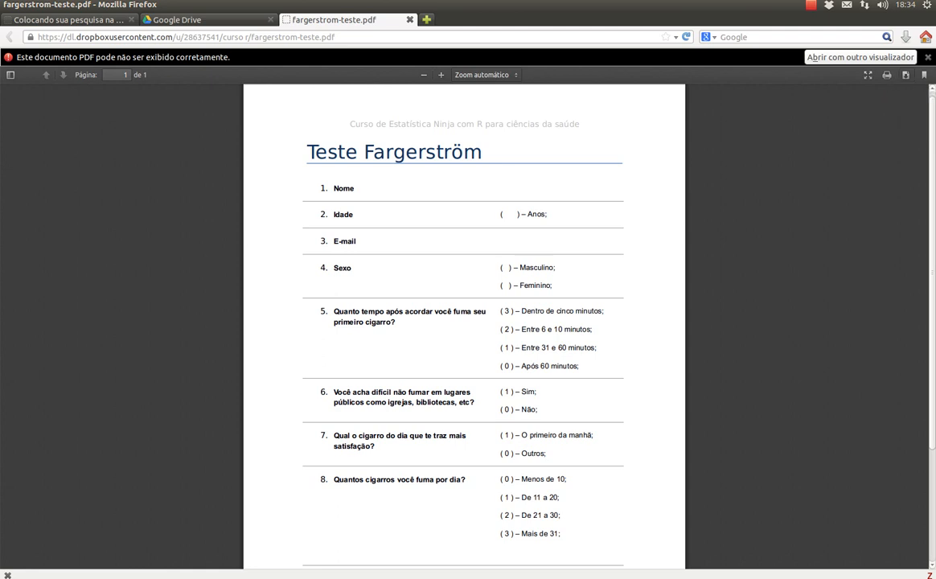
key("ctrl+w")
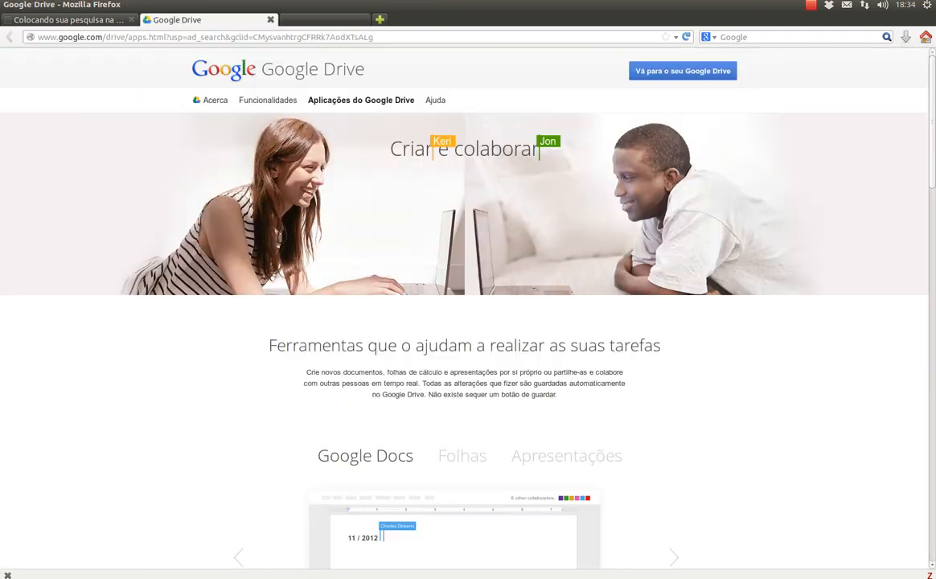
left_click(69, 20)
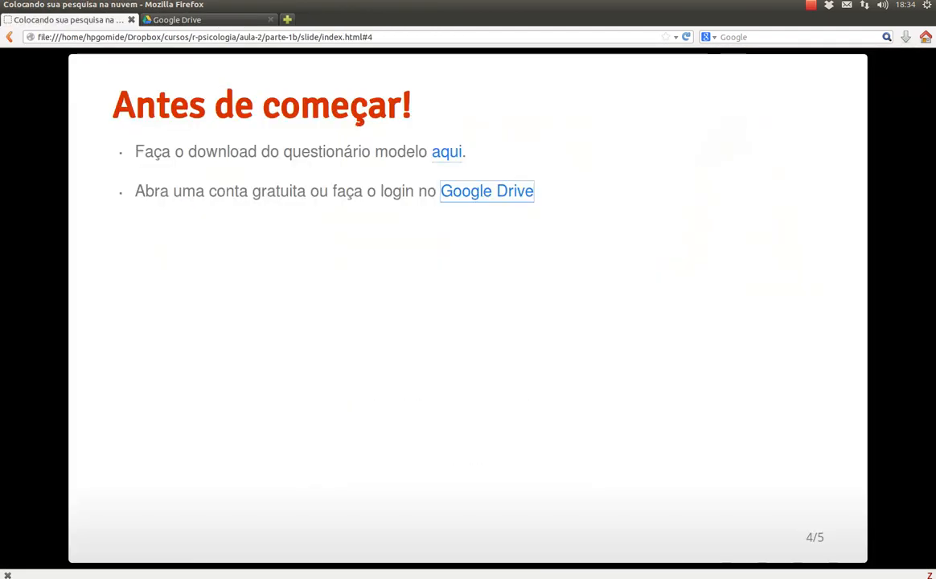
left_click(487, 191)
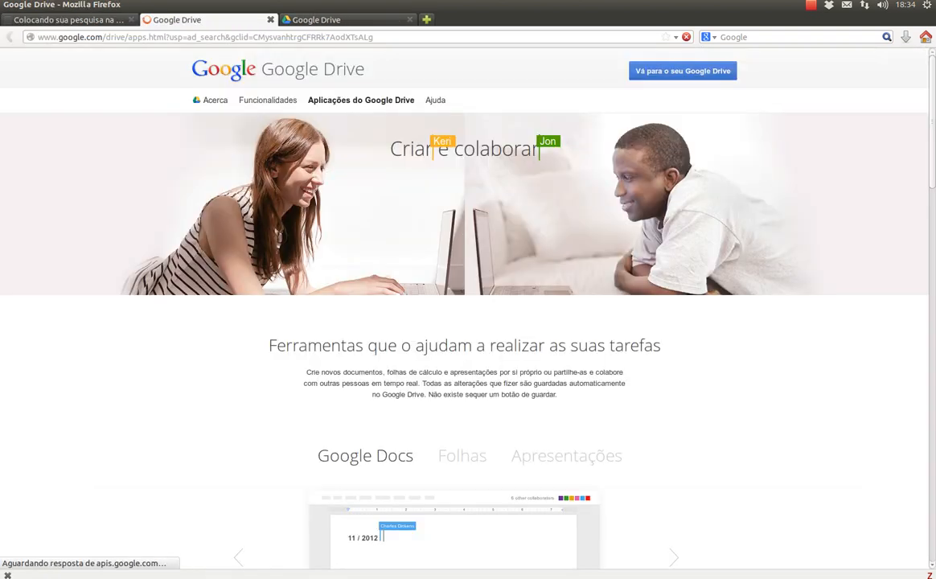
left_click(347, 20)
left_click(409, 20)
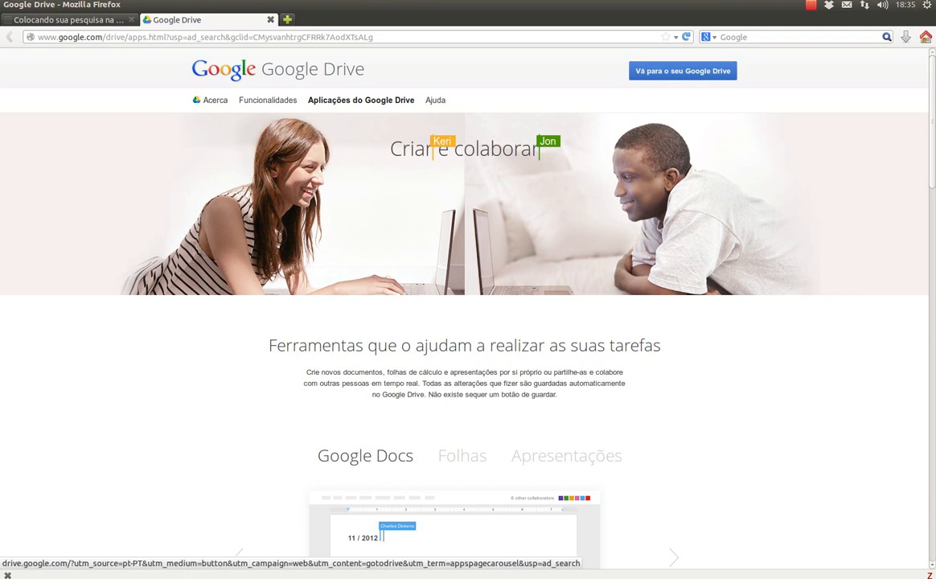
Go to the account's Google Drive, create a new form and browse the available themes.
left_click(683, 71)
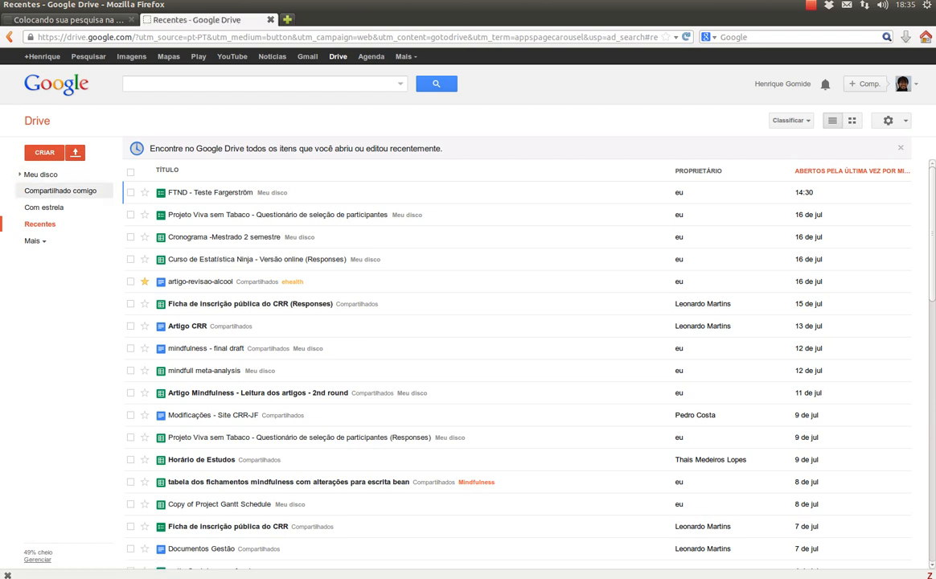
left_click(45, 152)
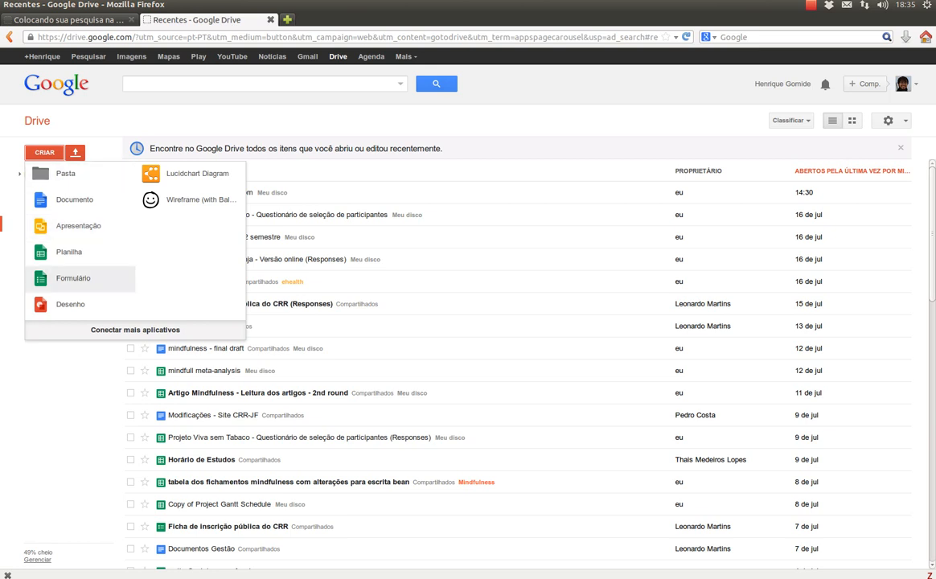
left_click(72, 278)
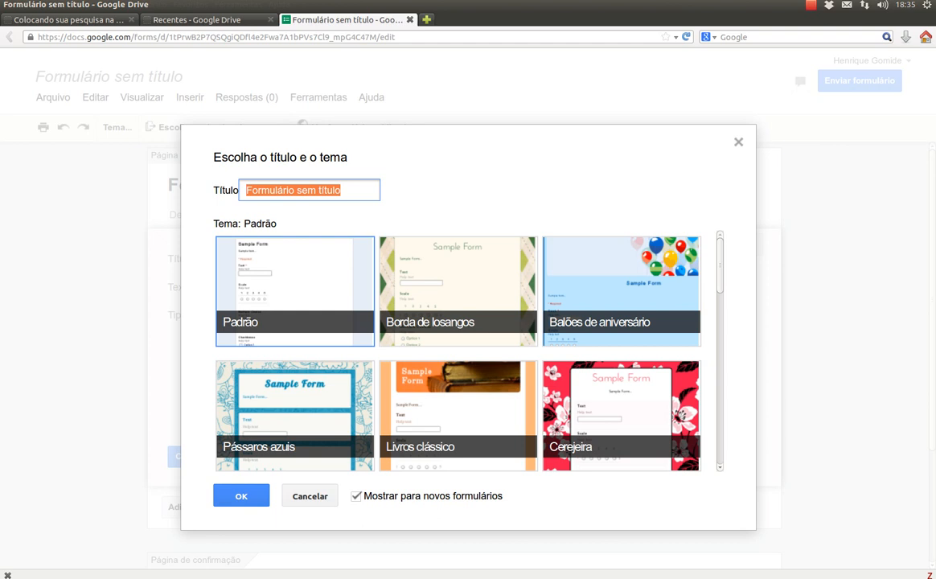
scroll(458, 351, "down", 5)
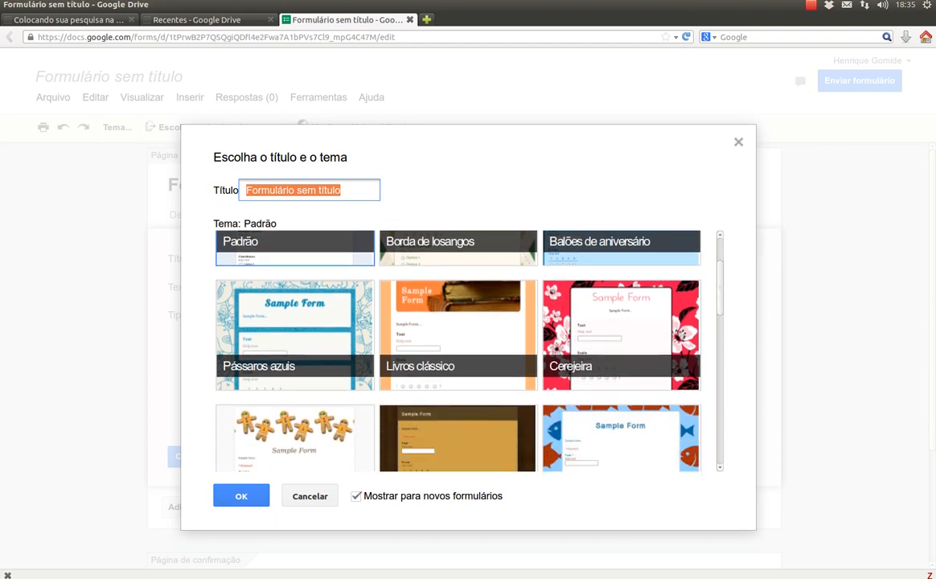
scroll(458, 351, "down", 5)
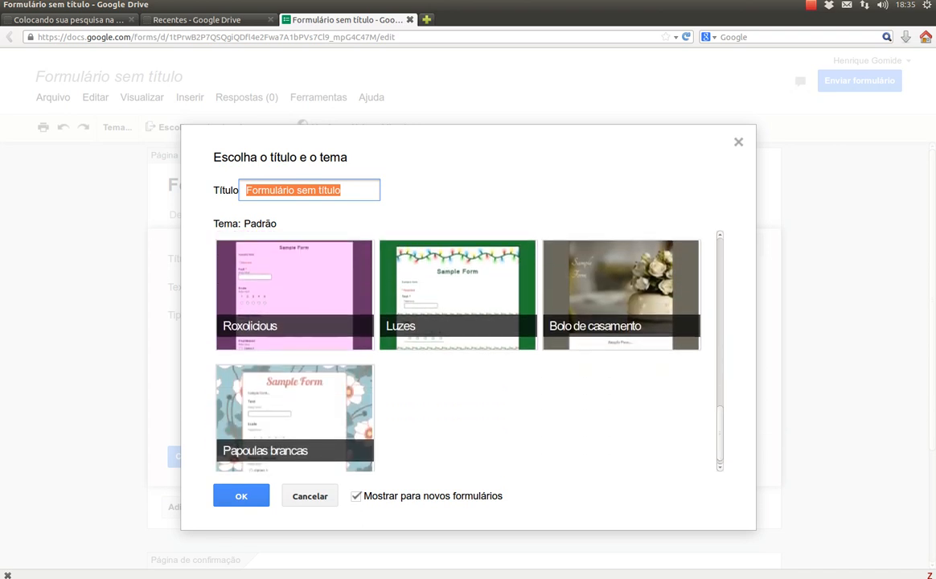
scroll(459, 351, "up", 5)
scroll(458, 351, "up", 4)
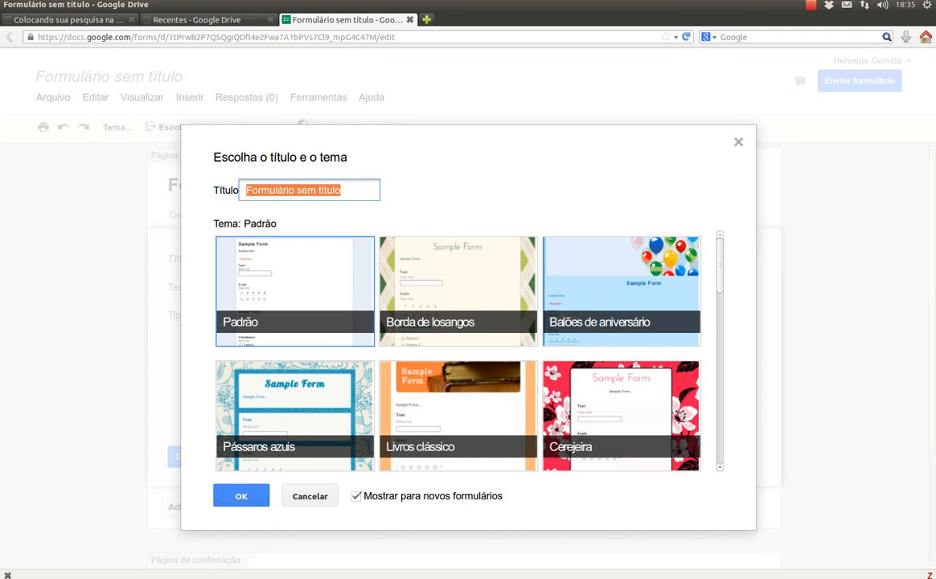
Copy the heading "Teste Fargerström" from fargerstrom-teste.pdf in the document viewer.
double_click(332, 190)
left_click(342, 191)
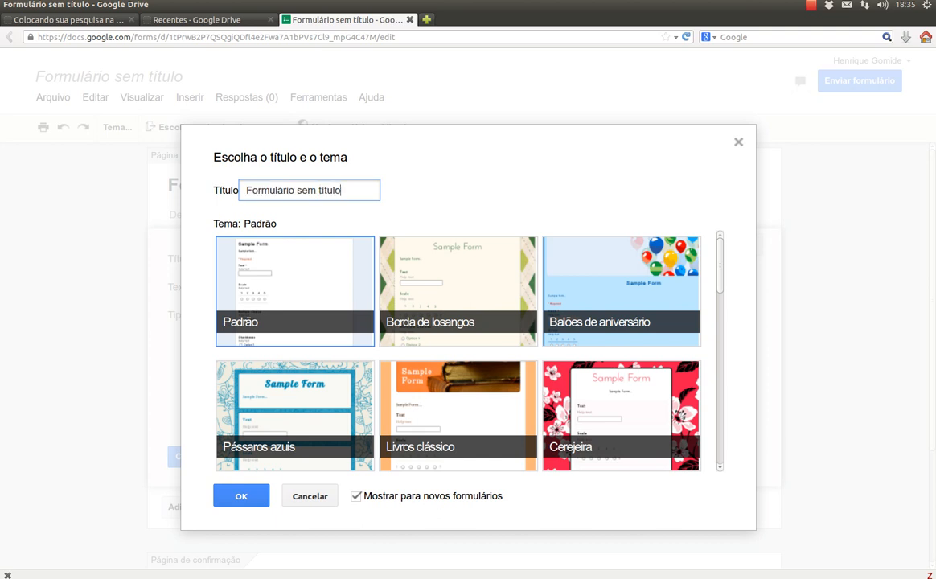
key("ctrl+a")
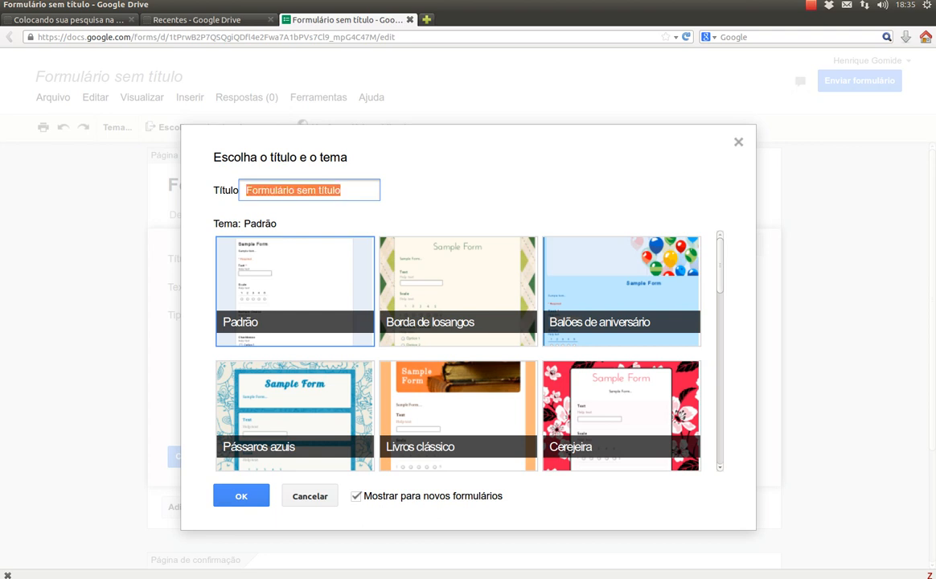
mouse_move(0, 257)
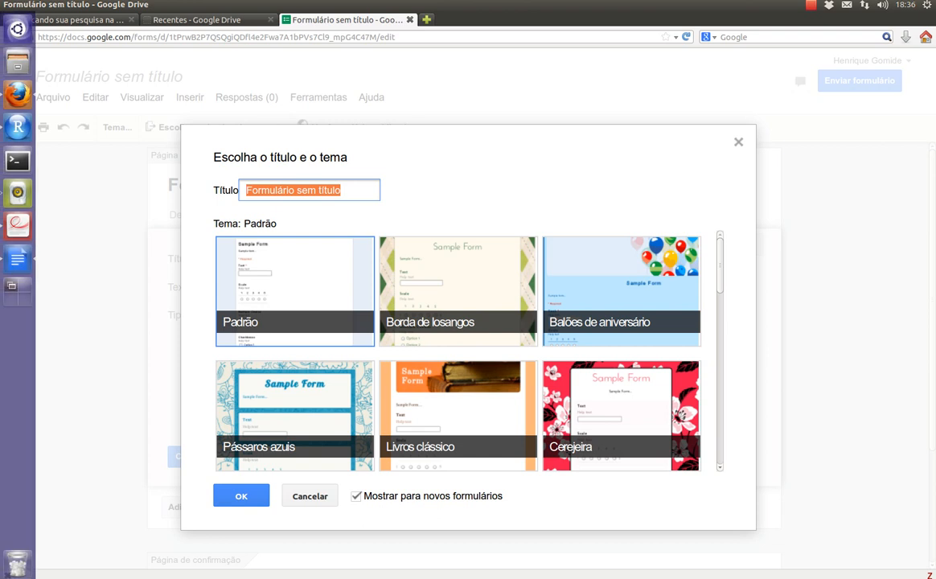
left_click(18, 226)
triple_click(631, 127)
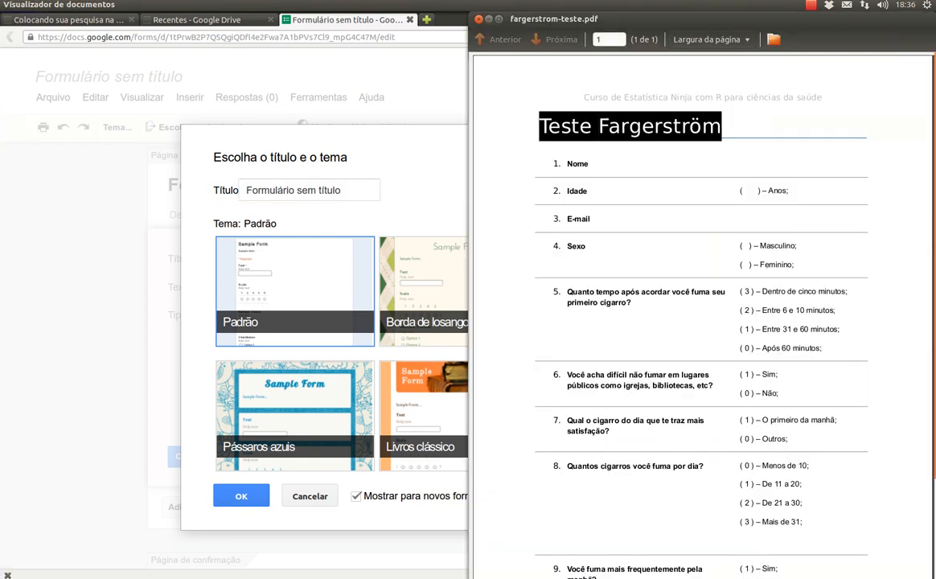
key("ctrl+c")
Switch back to Firefox, set the form title to "Teste Fargerström" and confirm it with the Padrão theme.
key("alt+Tab")
key("ctrl+a")
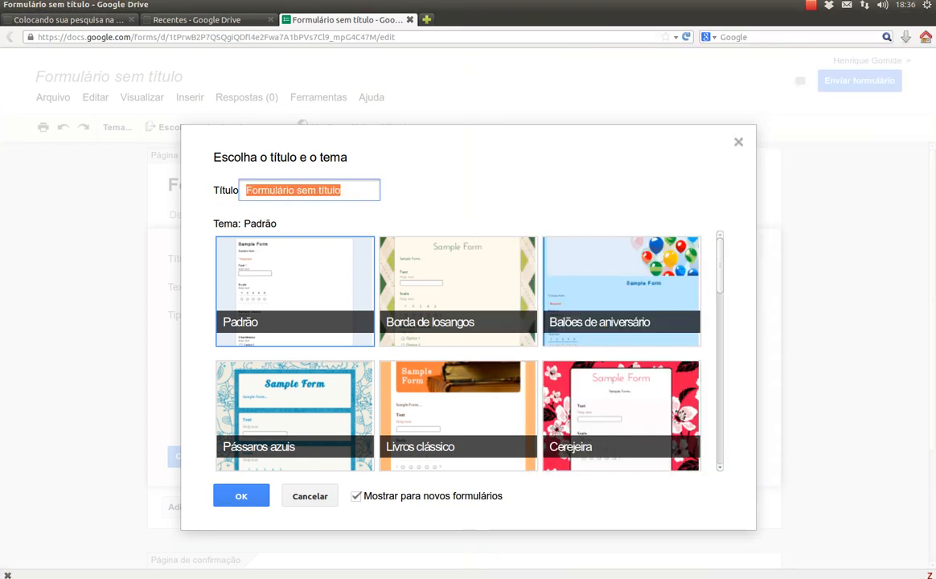
key("ctrl+v")
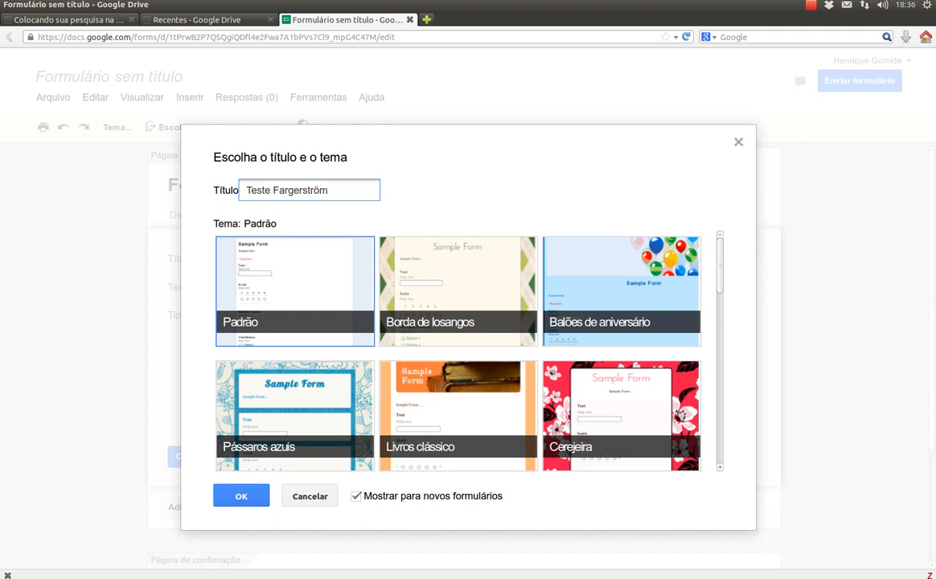
key("Tab")
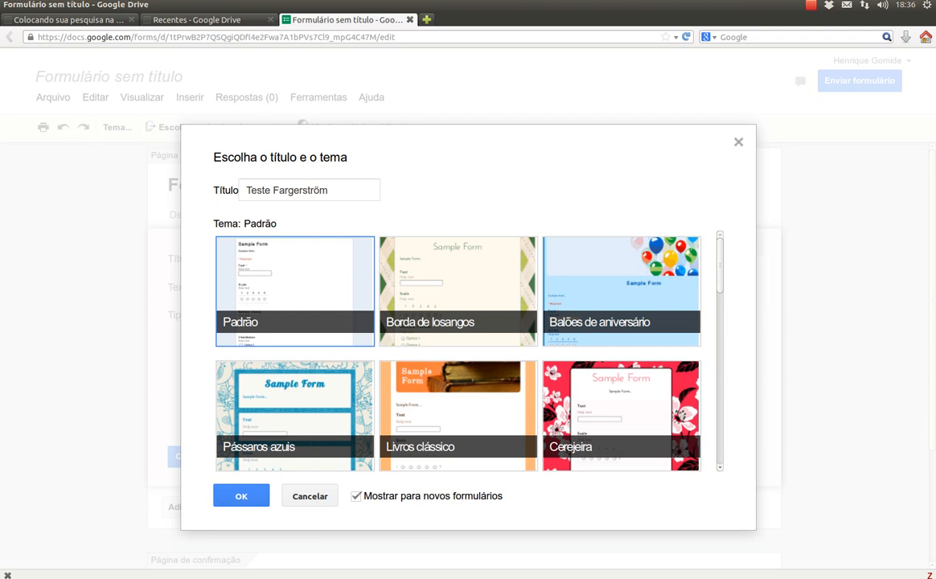
left_click(242, 496)
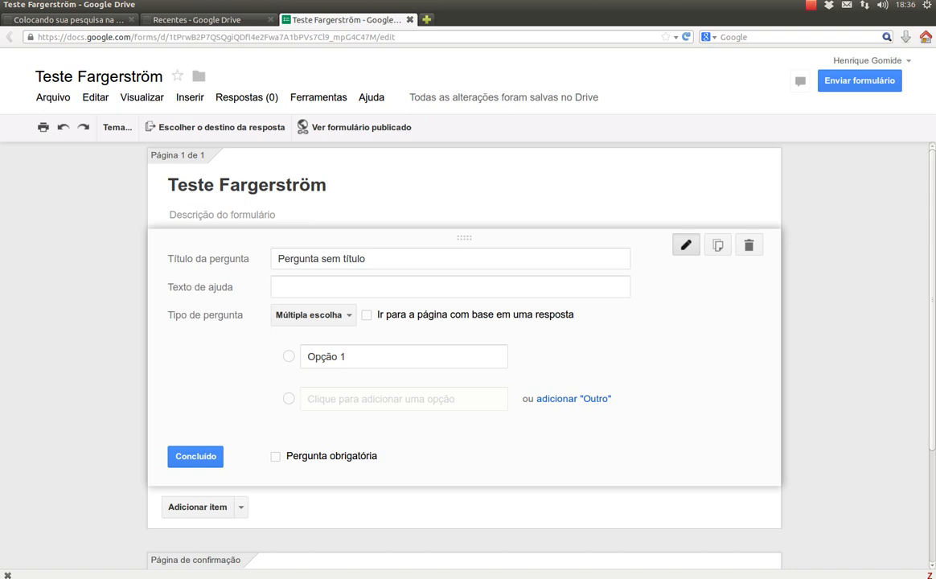
left_click(53, 97)
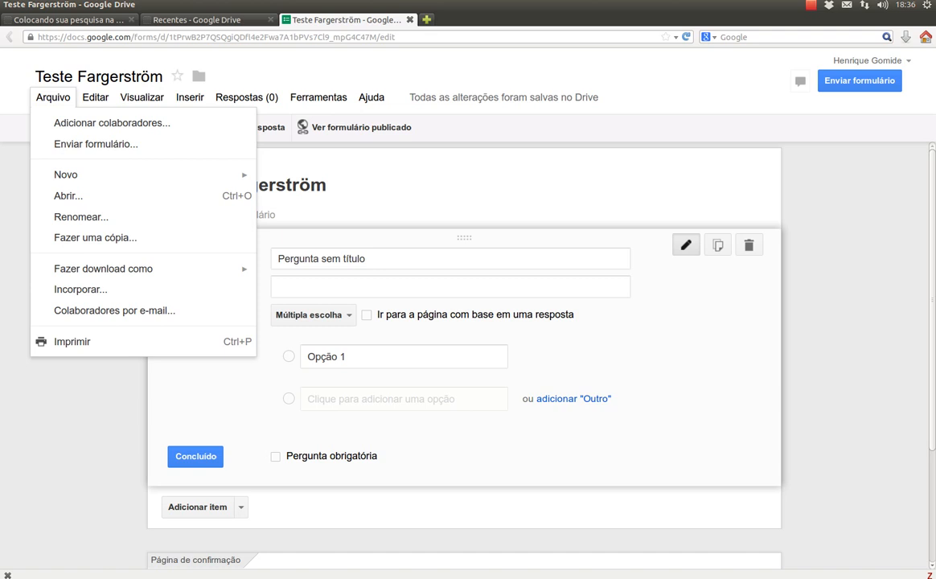
left_click(314, 315)
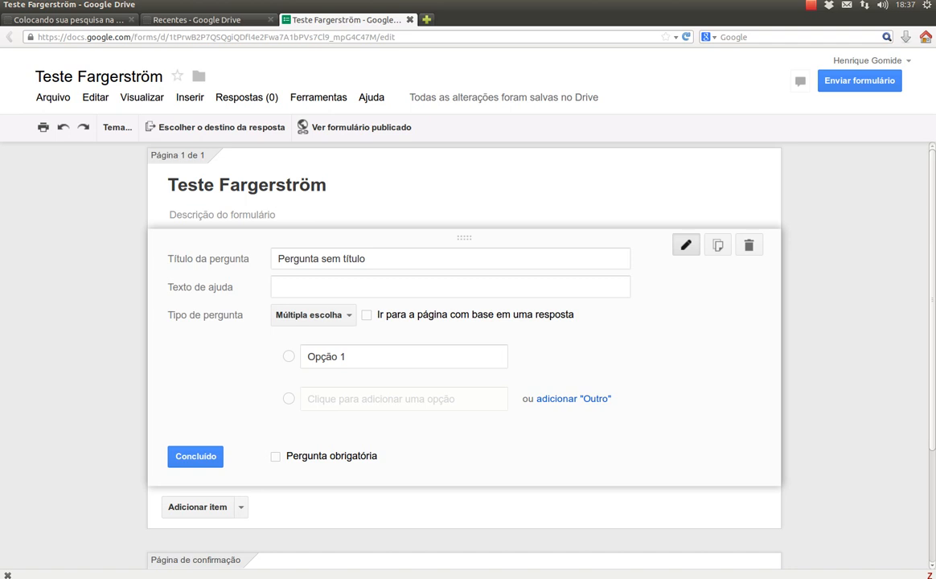
Replace the first question's title with "Nome completo".
mouse_move(1, 221)
left_click(367, 259)
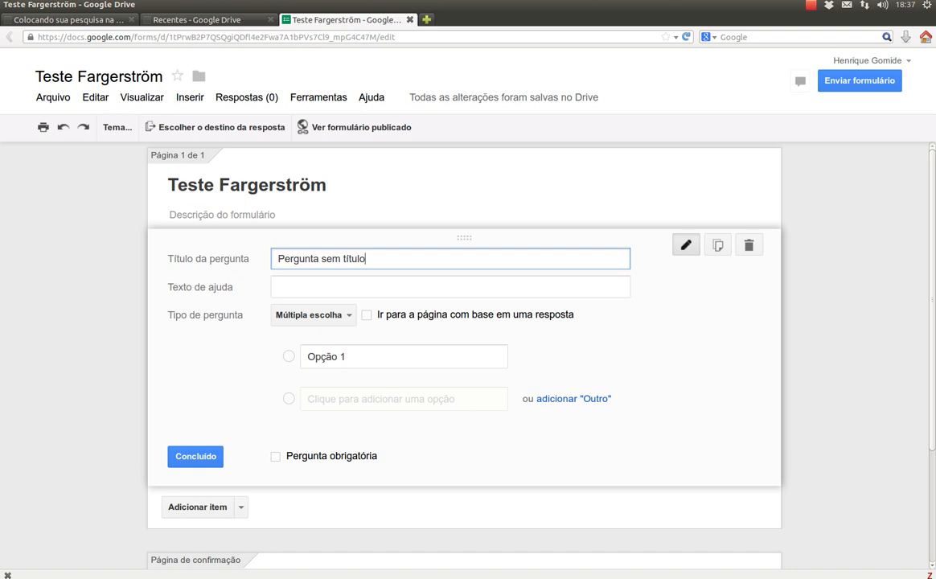
key("ctrl+shift+Left")
key("ctrl+shift+Left")
key("ctrl+shift+Left")
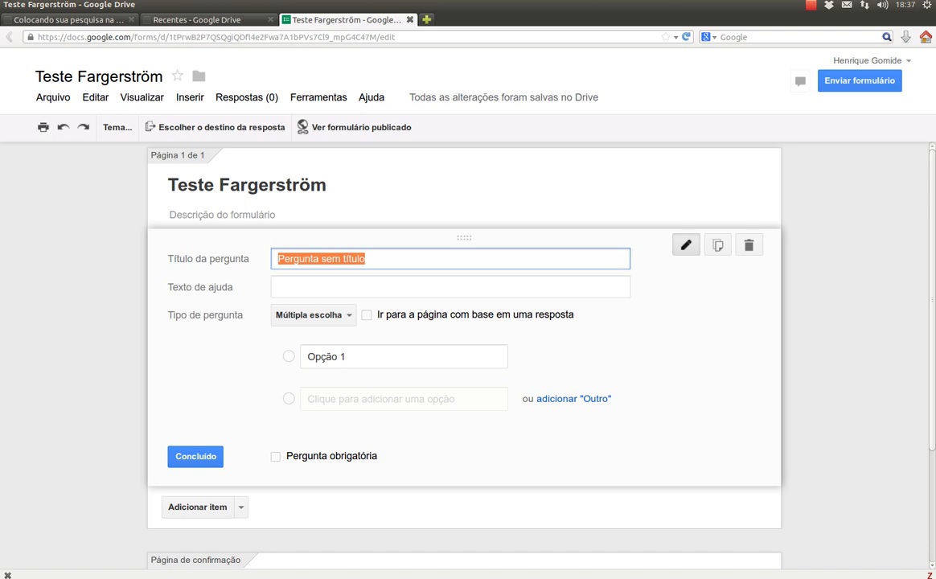
type("Nome")
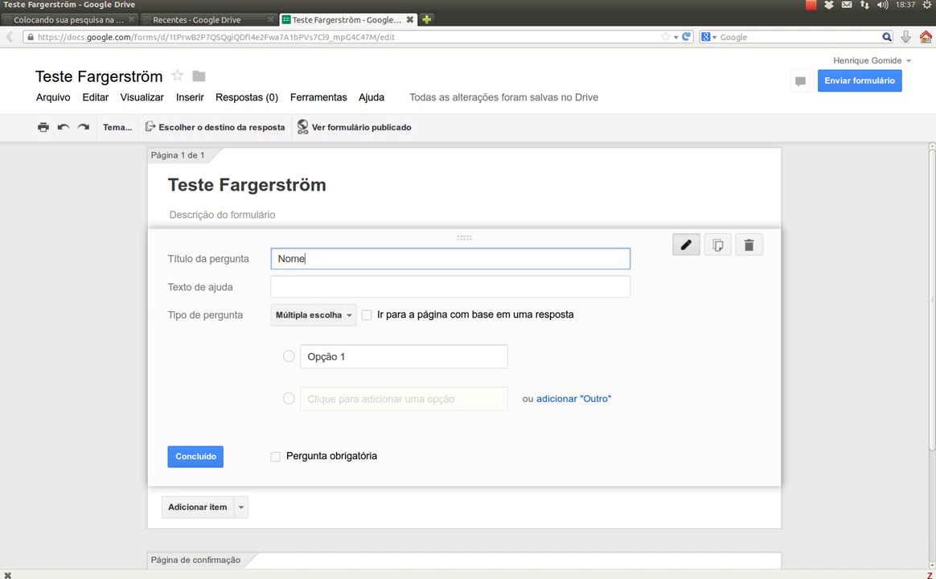
type(" completo")
key("Tab")
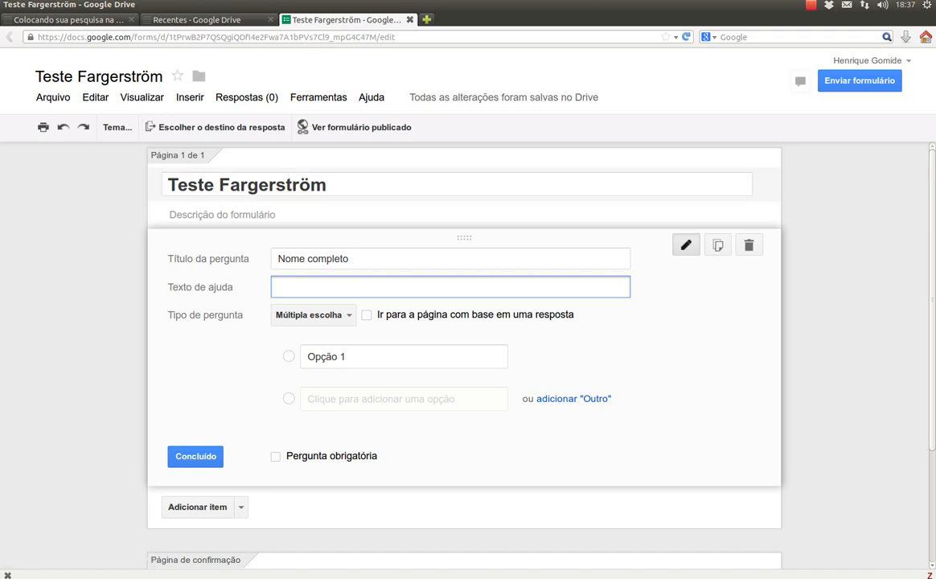
left_click(811, 5)
left_click(837, 33)
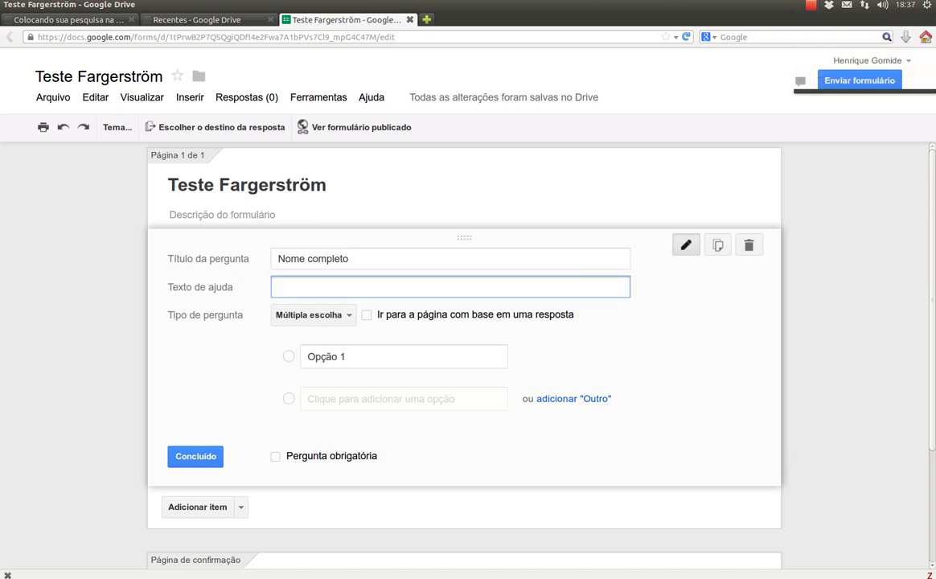
Try the question types Texto, Texto do parágrafo and Múltipla escolha on the "Nome completo" question.
left_click(313, 316)
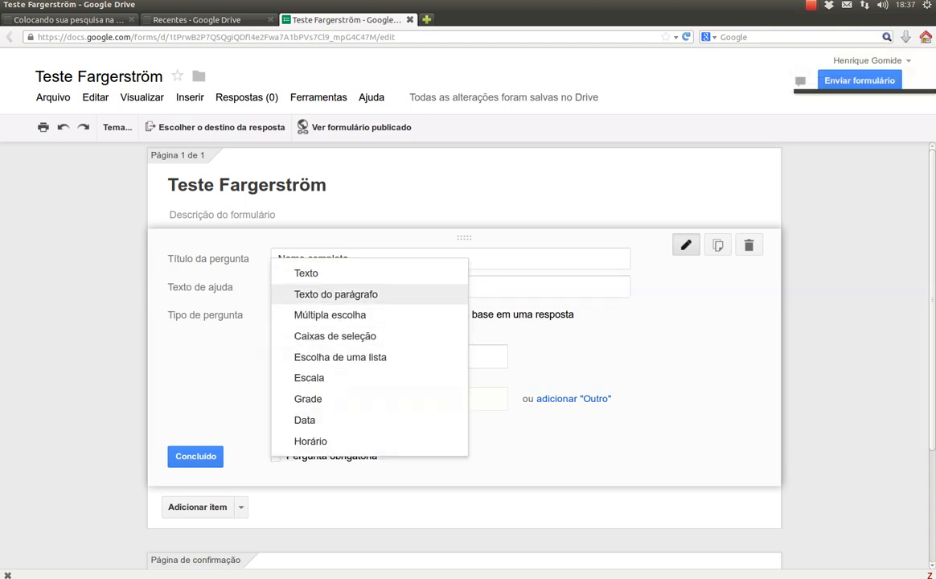
left_click(306, 274)
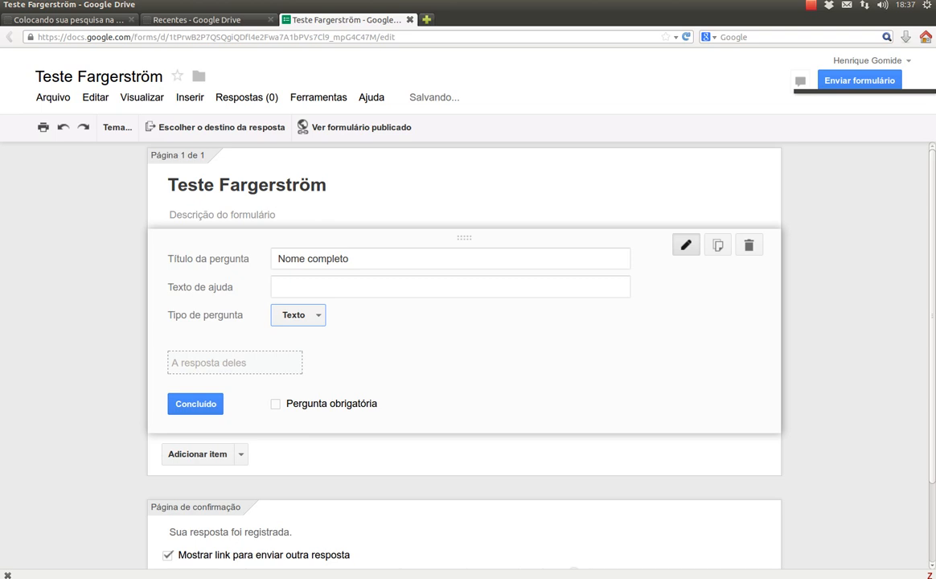
left_click(297, 315)
left_click(314, 334)
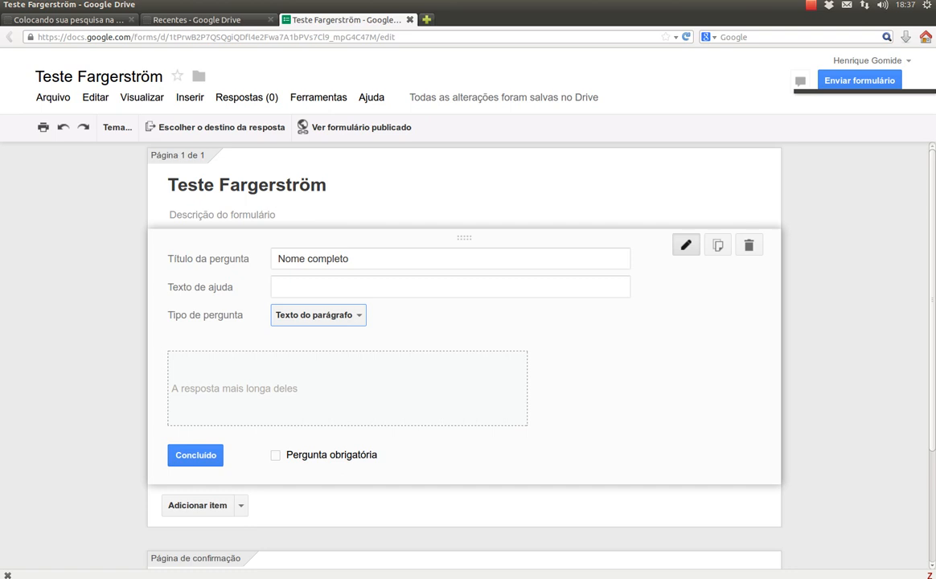
left_click(318, 315)
left_click(330, 336)
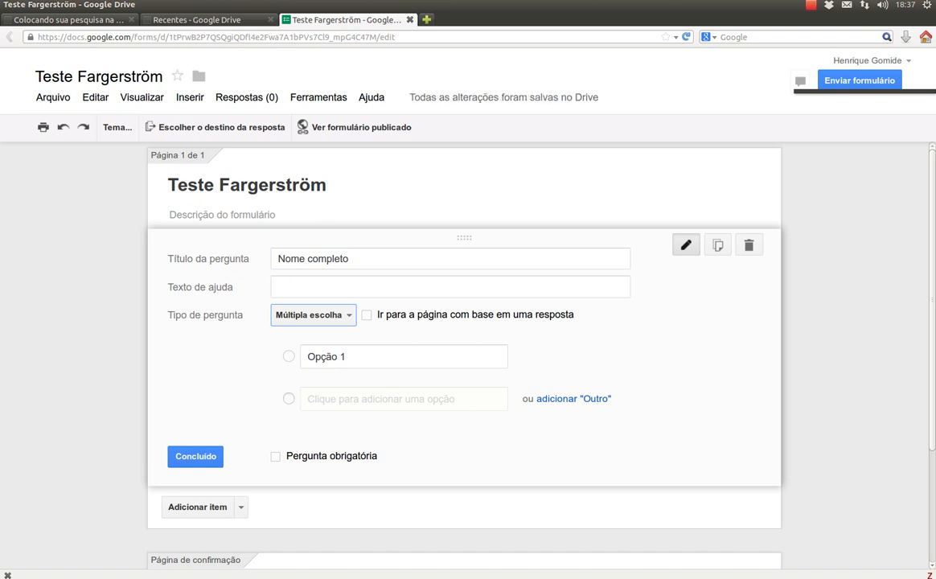
Try the question types Caixas de seleção, Escolha de uma lista and Escala on the "Nome completo" question.
left_click(313, 315)
left_click(331, 335)
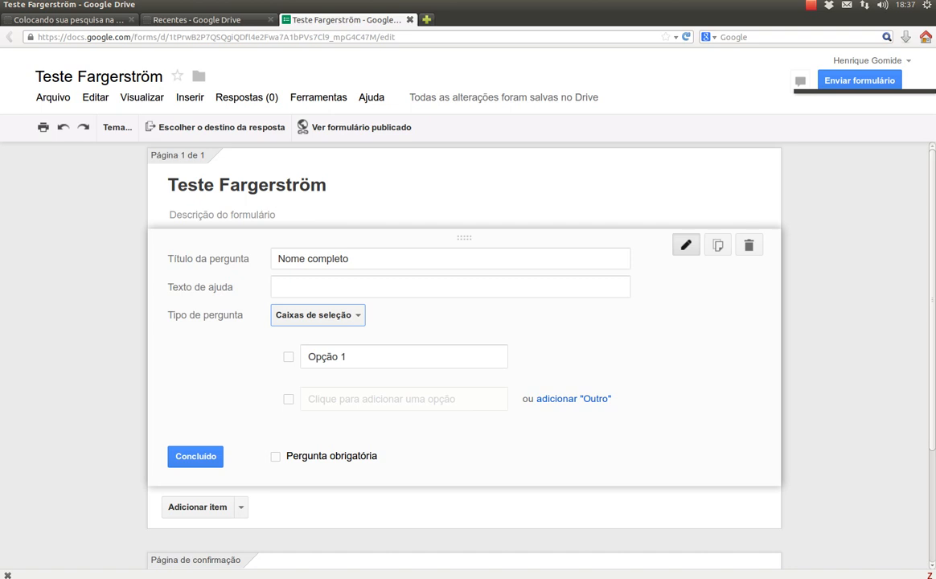
left_click(317, 315)
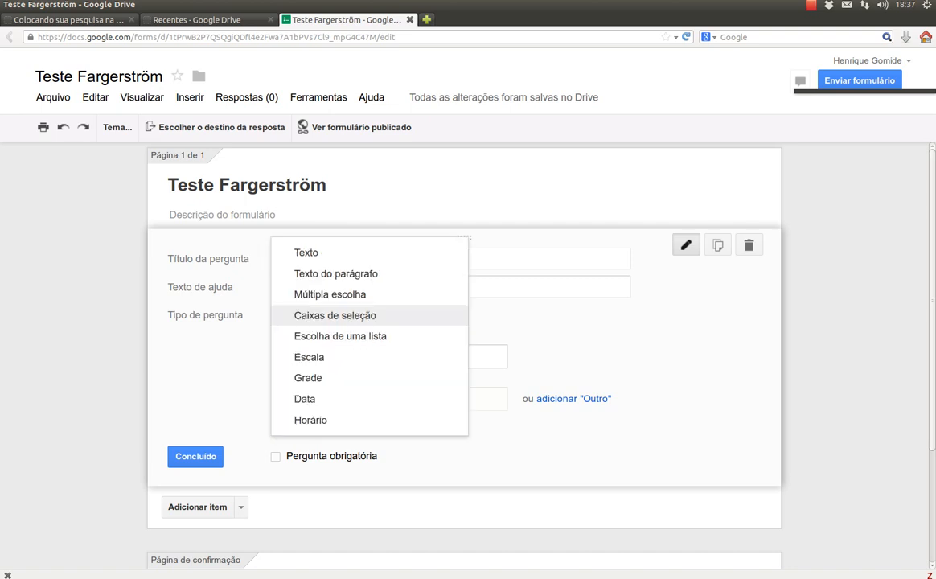
left_click(340, 336)
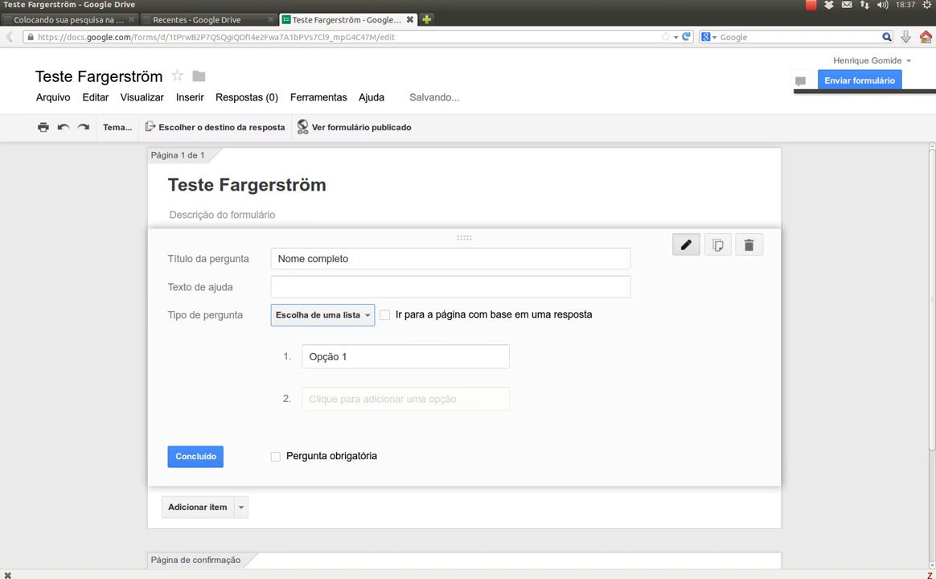
left_click(321, 314)
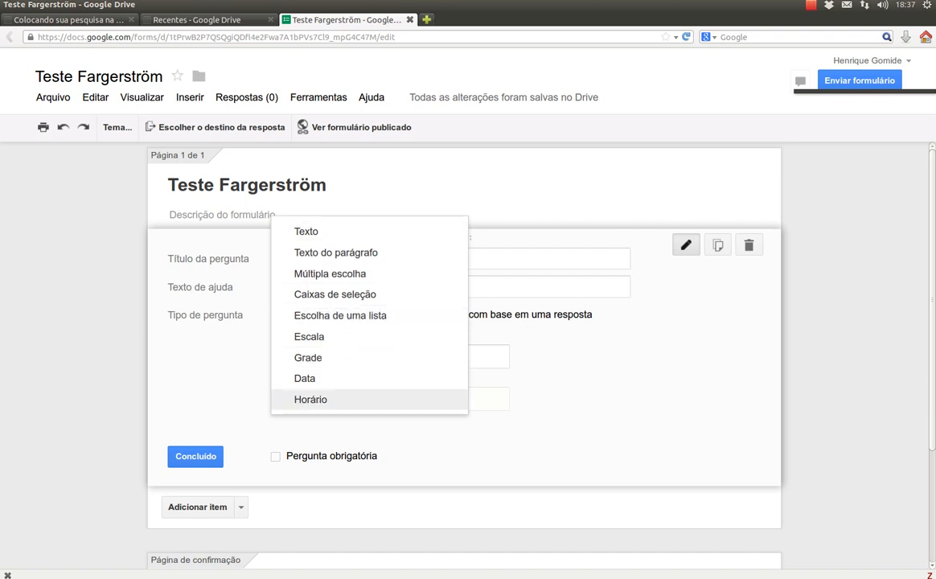
key("Escape")
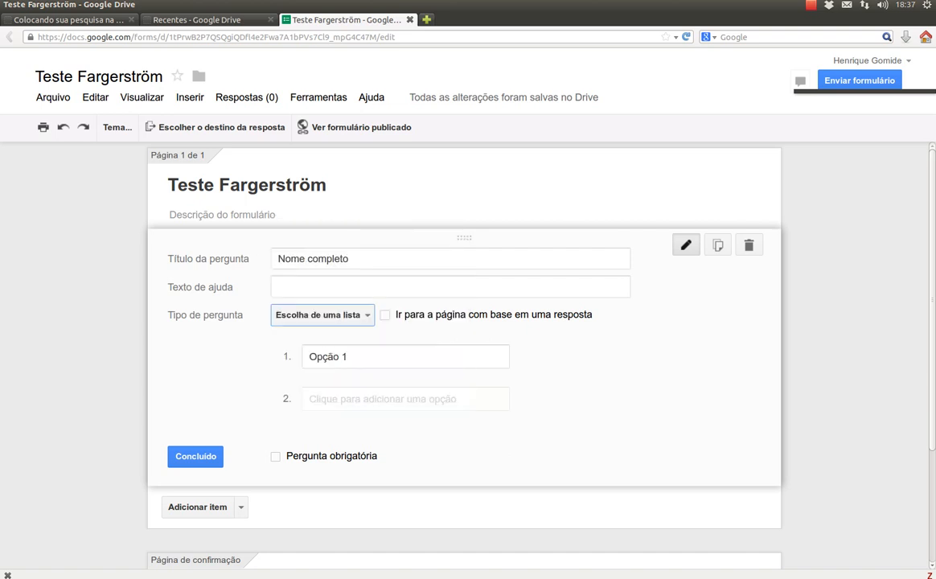
left_click(323, 315)
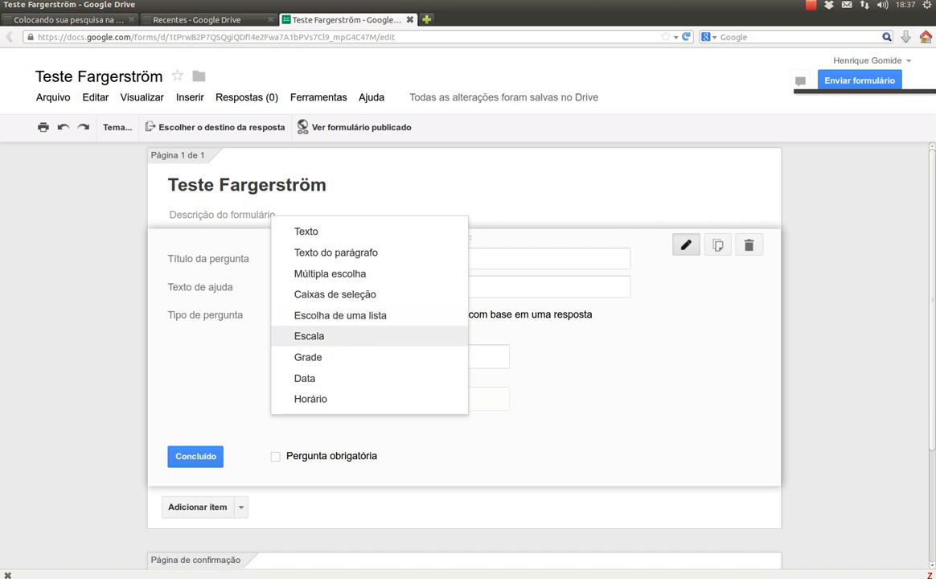
key("Return")
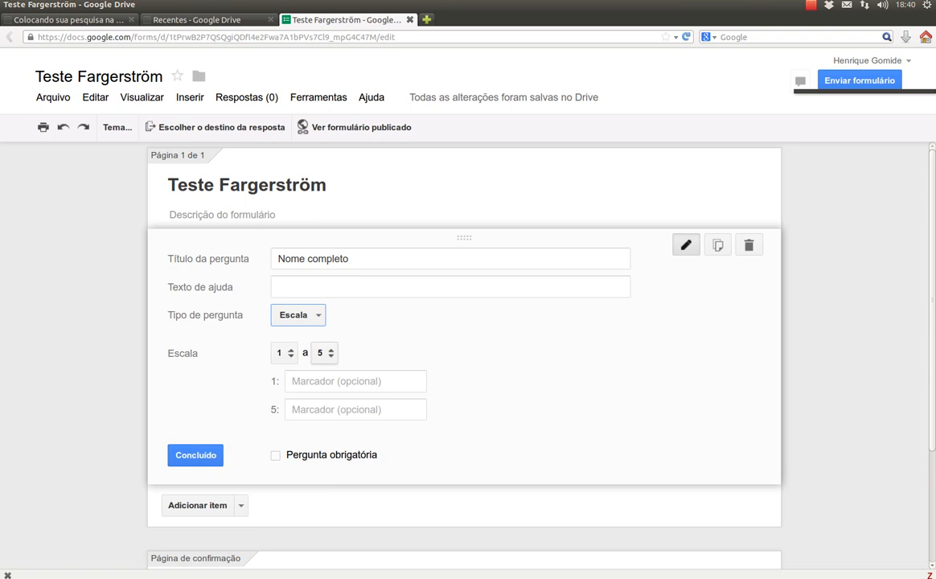
Change the question type to Grade and label the first row "Sou feliz a maior parte do tempo".
left_click(297, 314)
left_click(309, 334)
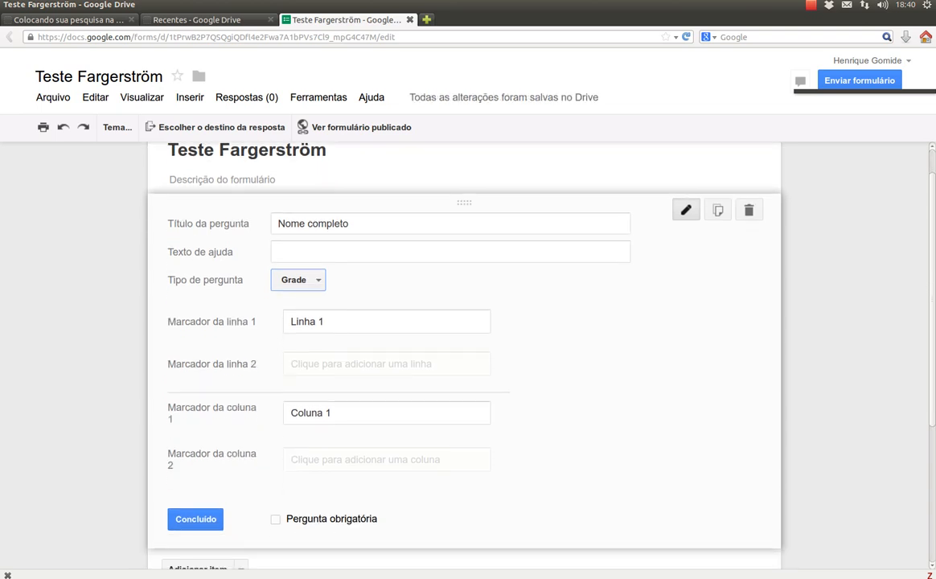
key("Tab")
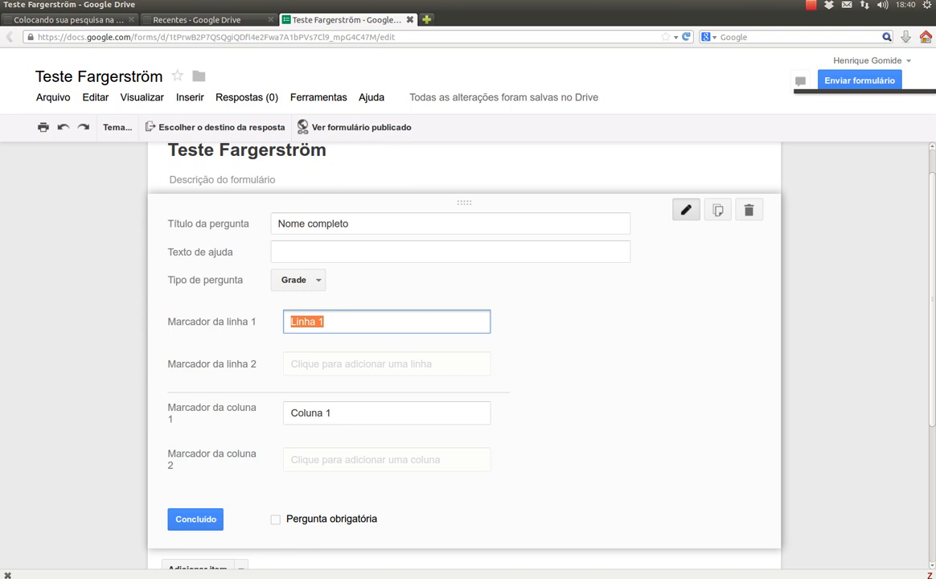
type("Sou feliz a maior parte do")
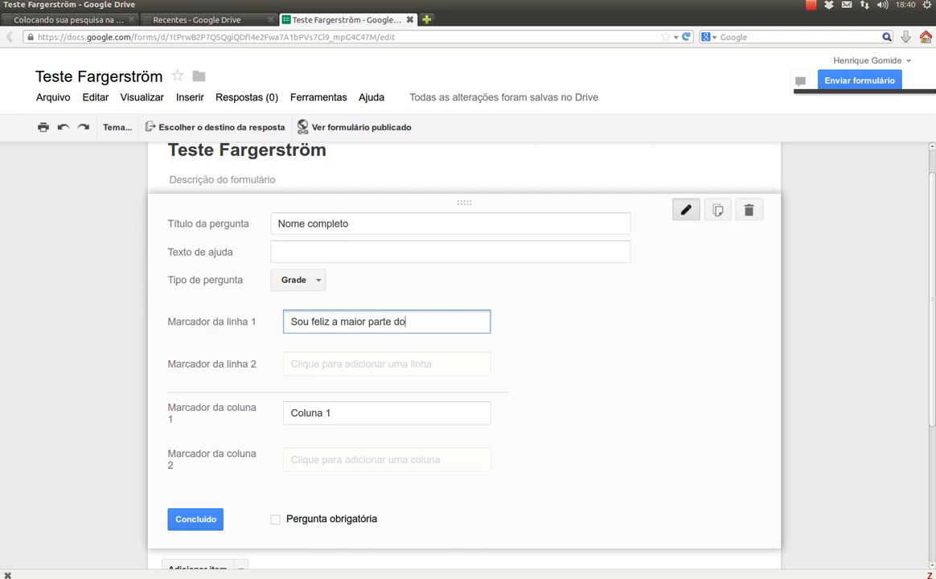
type(" tempo")
key("Return")
Label the grid's second row "Já pensei em me matar" and add a third row with an empty label.
key("BackSpace")
key("BackSpace")
key("BackSpace")
key("BackSpace")
key("BackSpace")
key("BackSpace")
key("BackSpace")
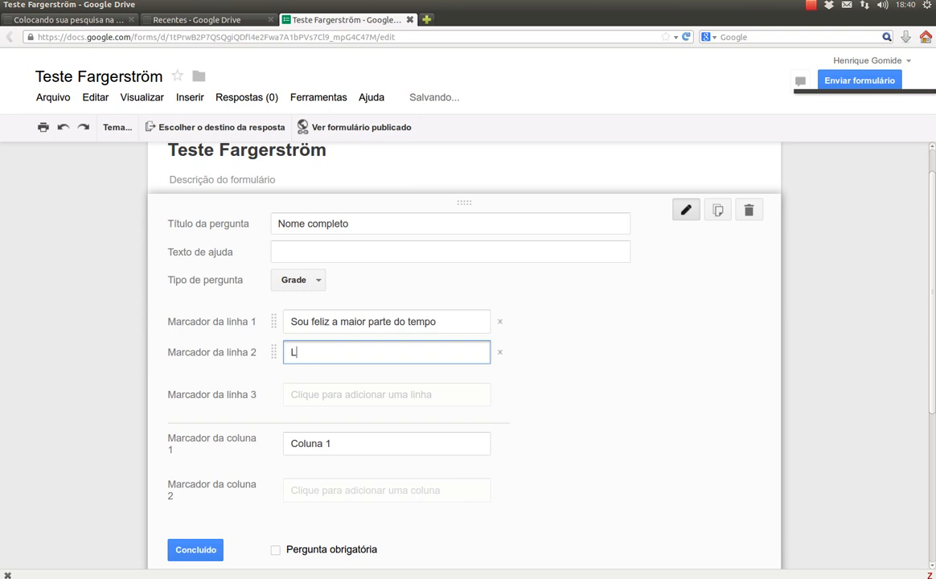
type("Já pense")
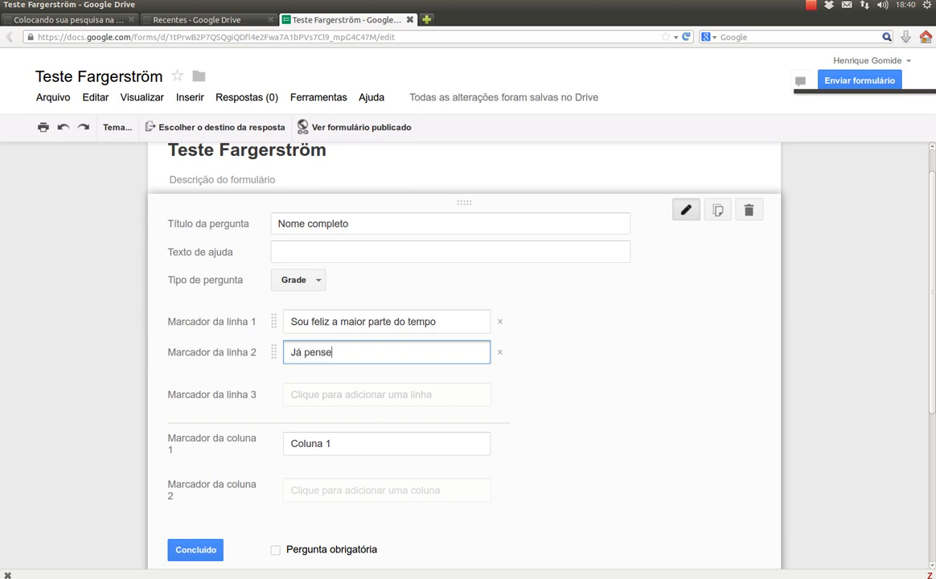
type("i em comprar")
key("ctrl+shift+Left")
key("ctrl+shift+Left")
key("BackSpace")
type("em me matar")
key("Return")
key("BackSpace")
key("BackSpace")
key("BackSpace")
key("BackSpace")
key("BackSpace")
key("BackSpace")
key("BackSpace")
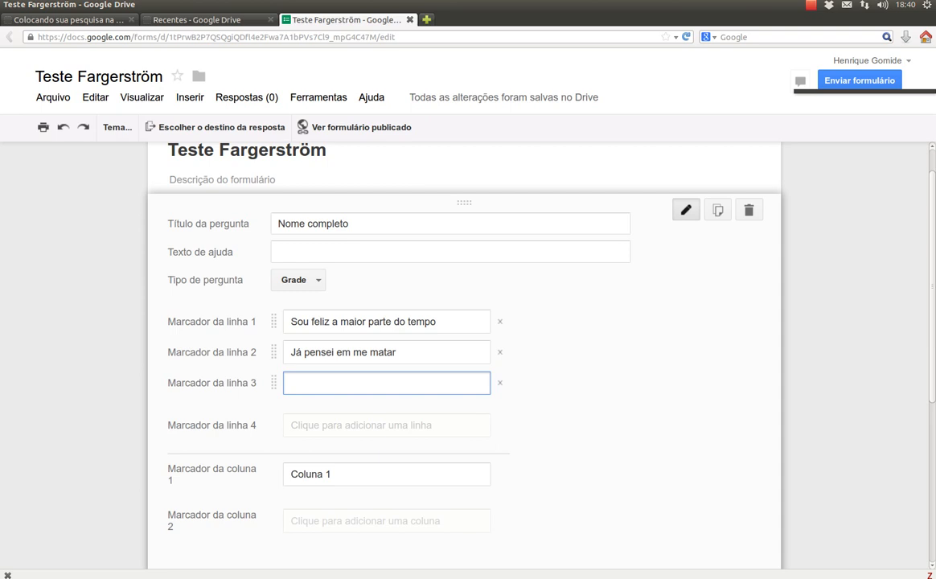
Label the grid's two columns "Discordo" and "Concordo" and finish editing the question.
triple_click(337, 474)
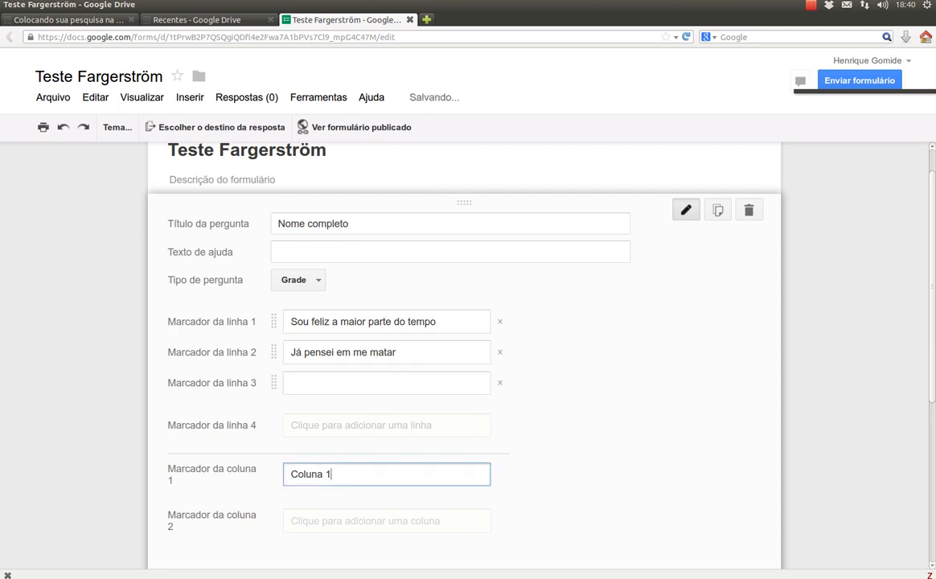
type("Discr")
key("BackSpace")
type("o")
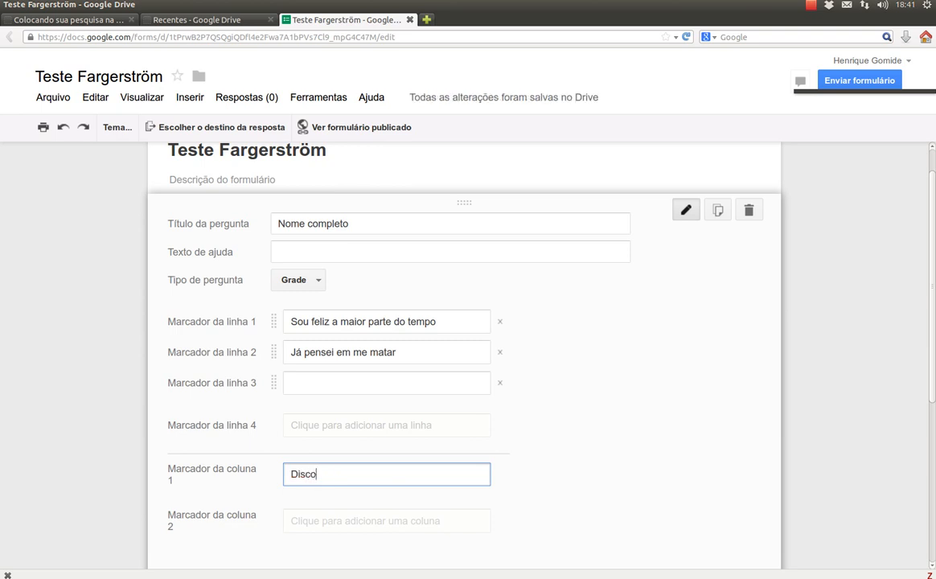
type("rdo")
key("Return")
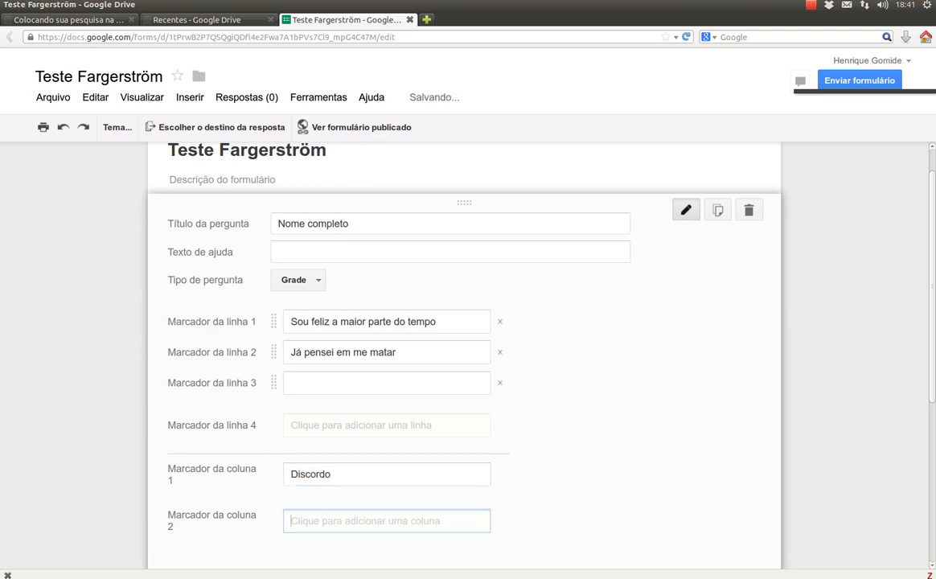
type("Con")
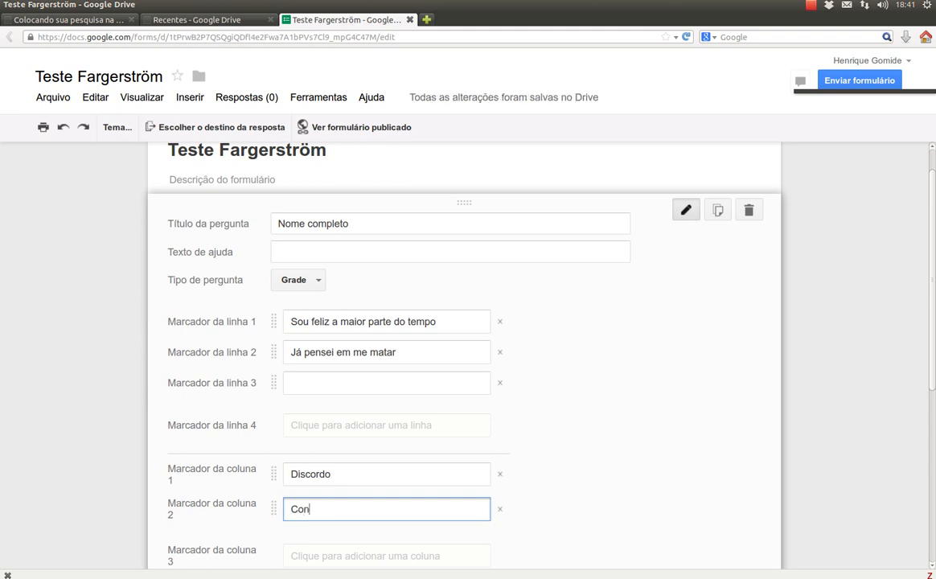
type("cord")
type("o")
scroll(464, 354, "down", 3)
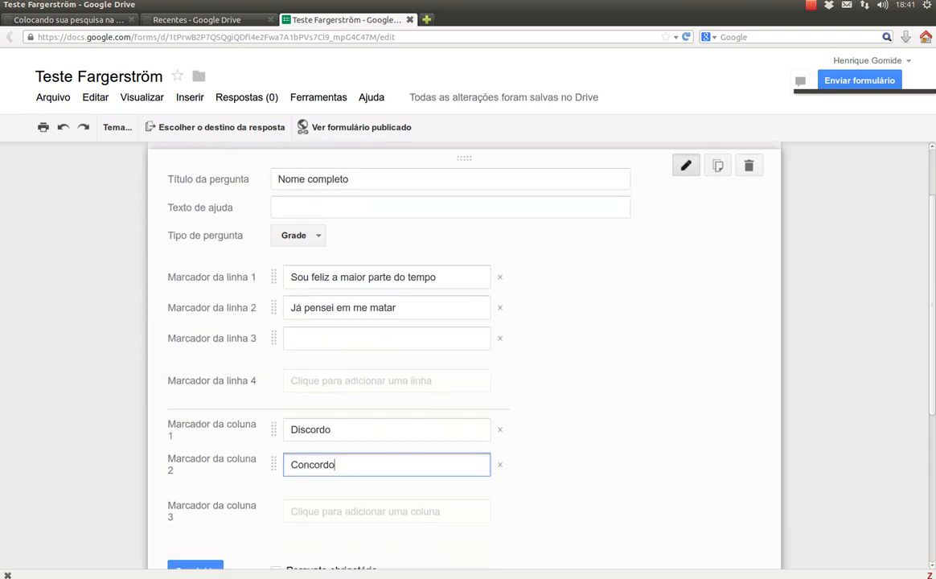
left_click(195, 509)
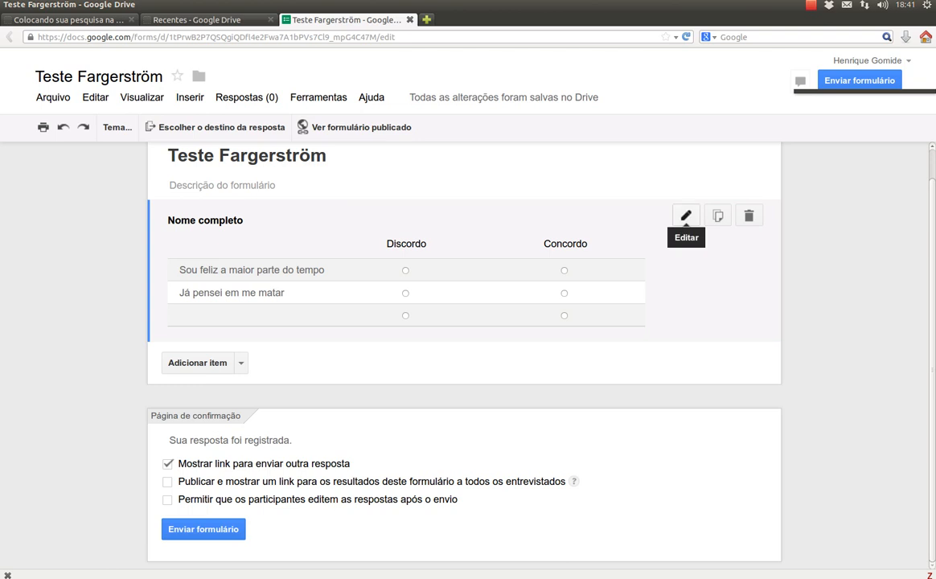
Reopen the question, change its type to Data, check the month, day and year selectors, and finish editing.
left_click(686, 216)
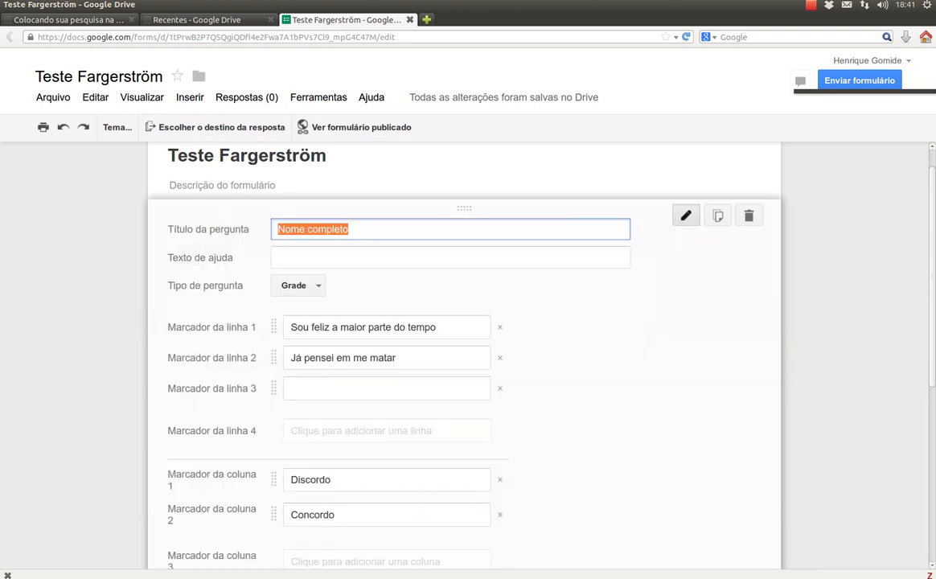
left_click(298, 286)
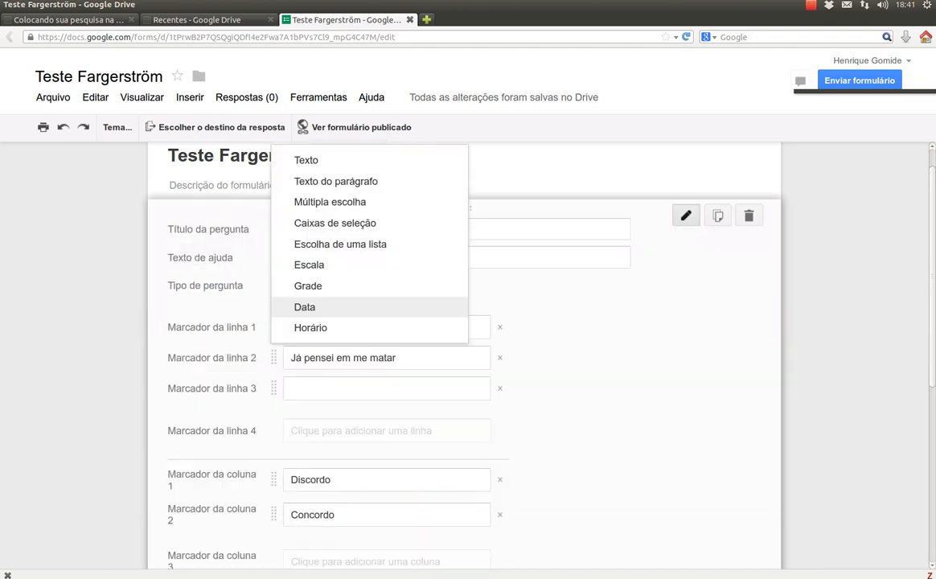
left_click(305, 306)
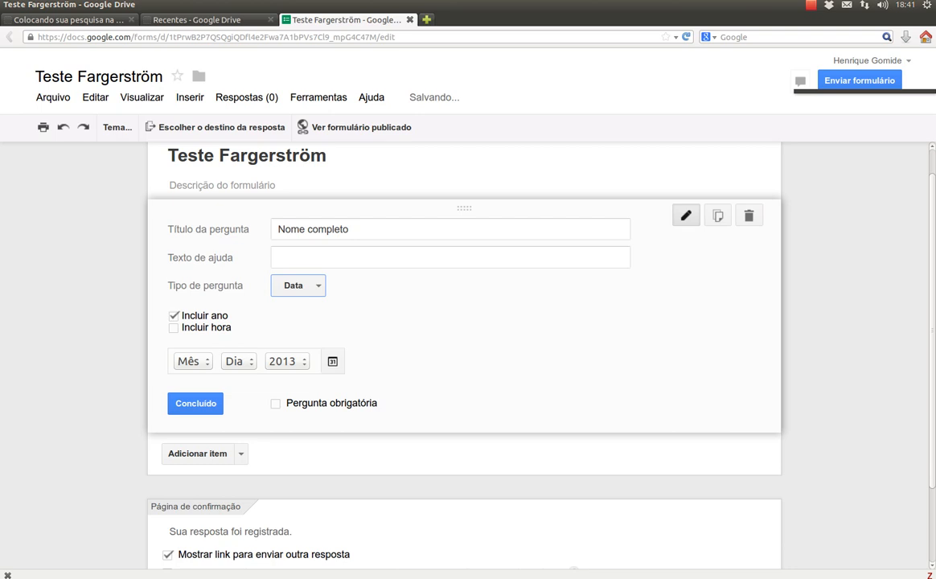
left_click(193, 361)
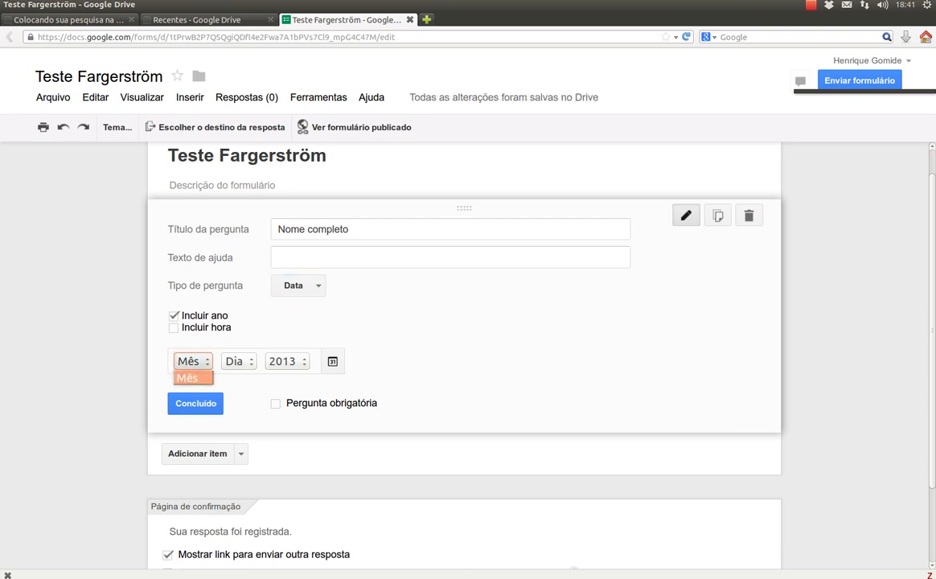
left_click(193, 361)
left_click(239, 361)
left_click(239, 361)
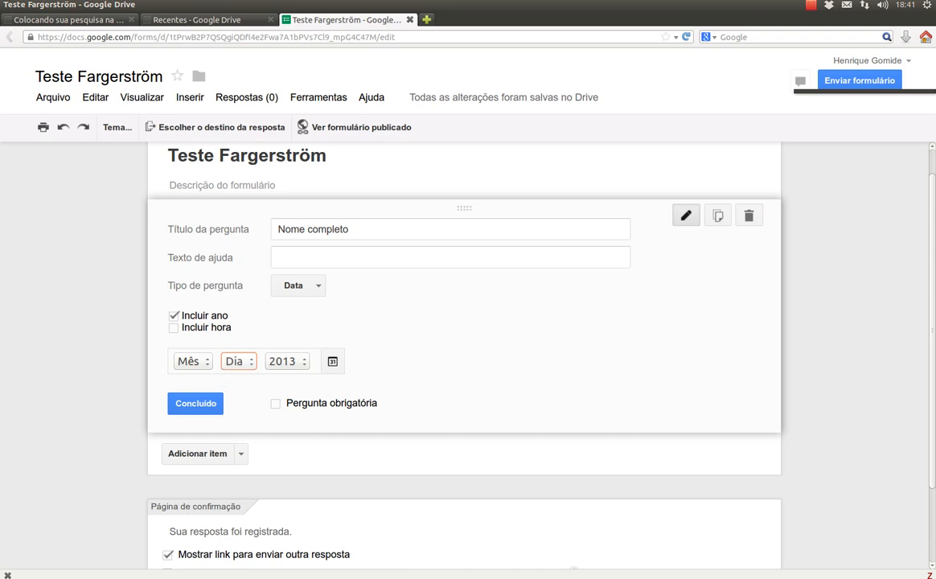
left_click(287, 361)
left_click(287, 361)
left_click(196, 403)
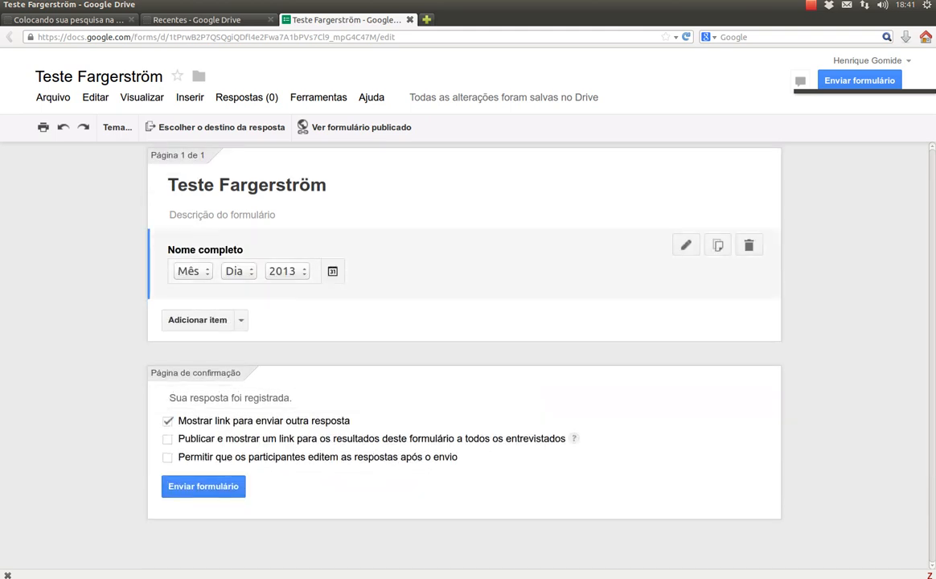
Reopen the "Nome completo" question for editing and change its type to Horário.
left_click(685, 244)
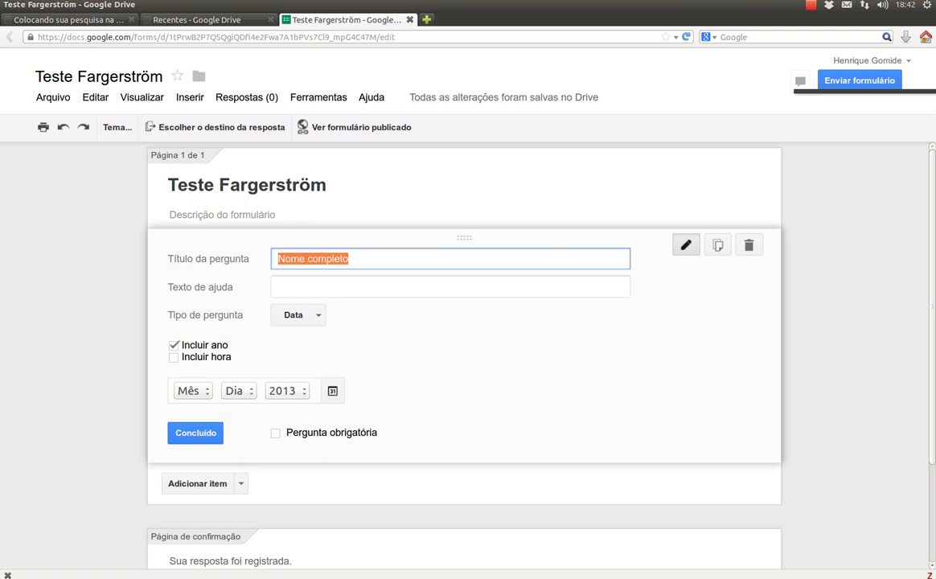
left_click(297, 314)
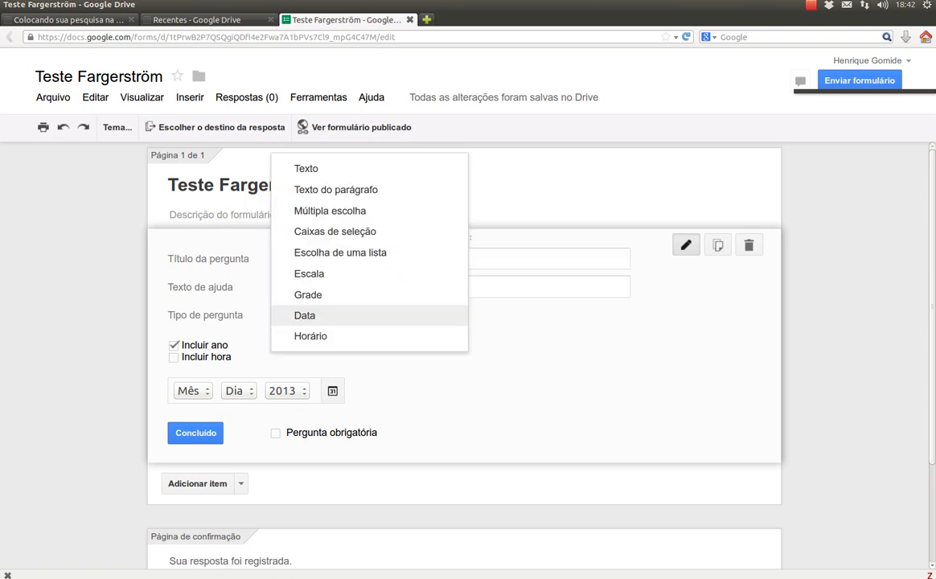
key("Down")
key("Return")
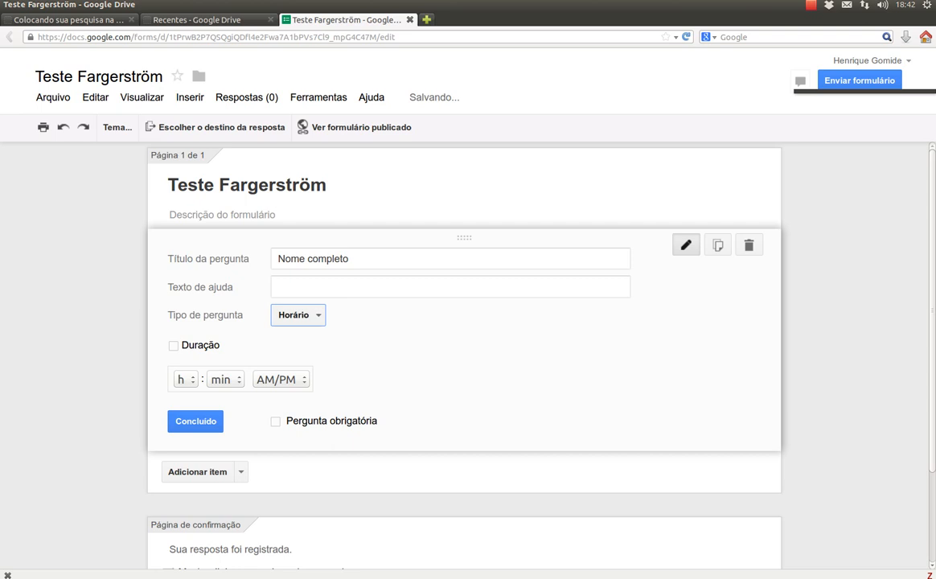
Set the type of the "Nome completo" question to Texto, leaving the help text empty.
left_click(298, 315)
key("Up")
key("Up")
key("Up")
key("Up")
key("Up")
key("Up")
key("Up")
key("Up")
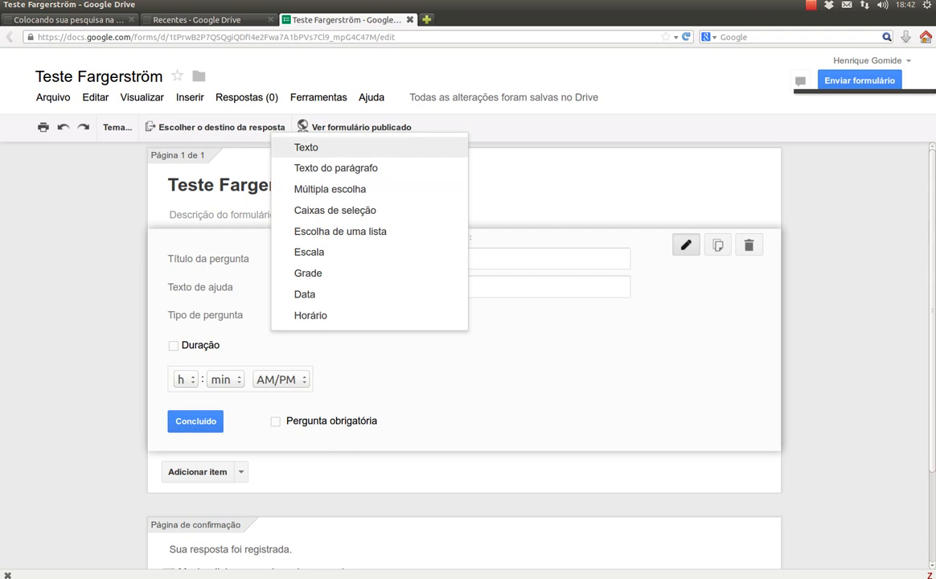
key("Return")
left_click(321, 287)
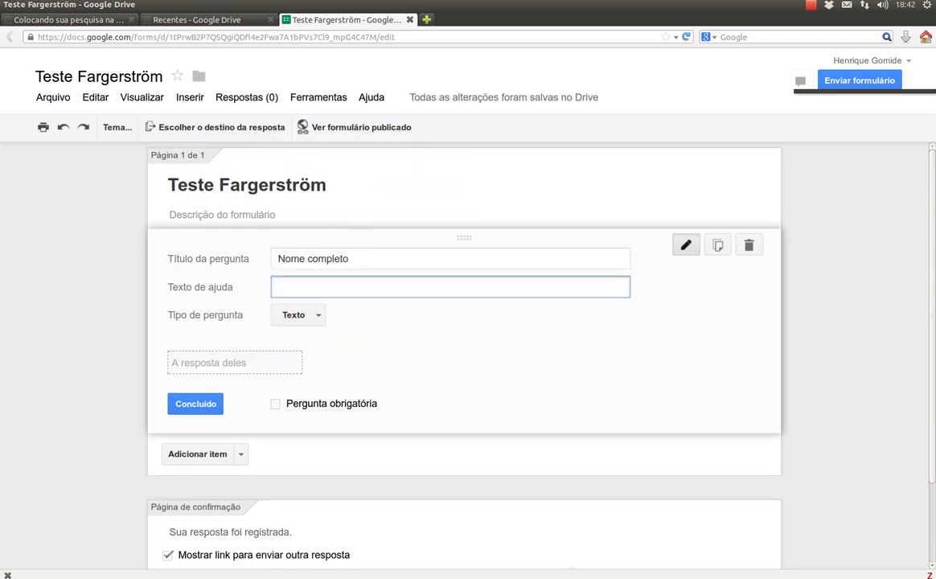
left_click(299, 316)
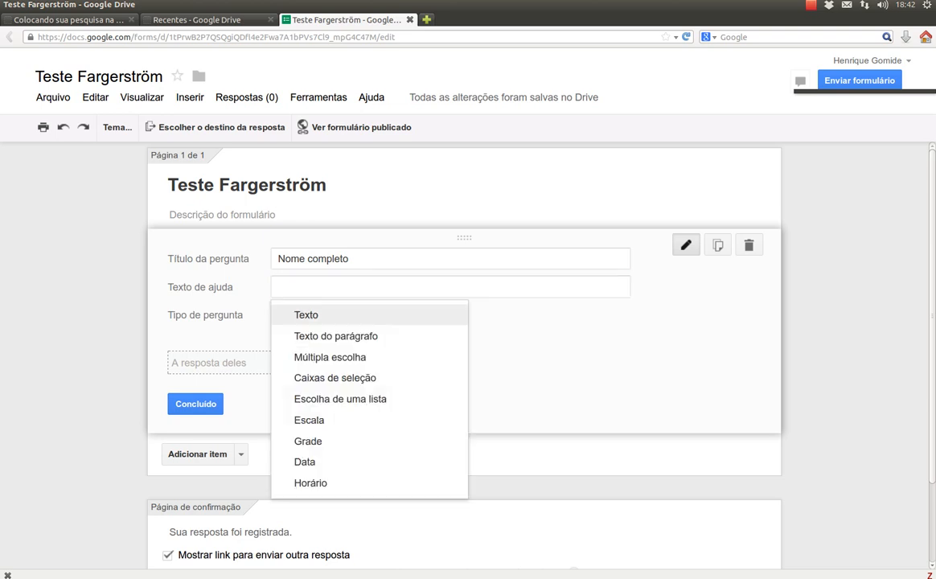
Try the Texto do parágrafo type on the "Nome completo" question and return it to Texto.
left_click(306, 316)
left_click(305, 316)
left_click(322, 336)
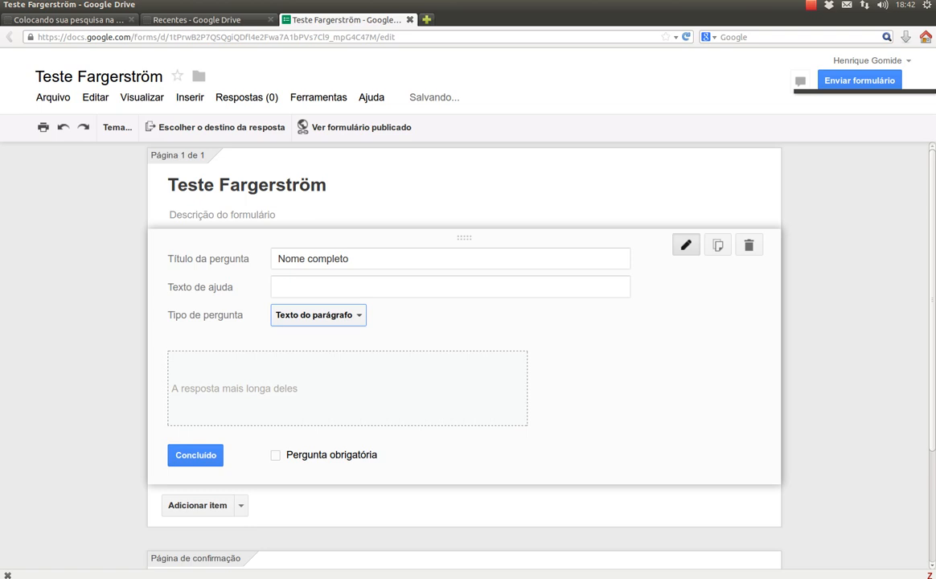
left_click(318, 315)
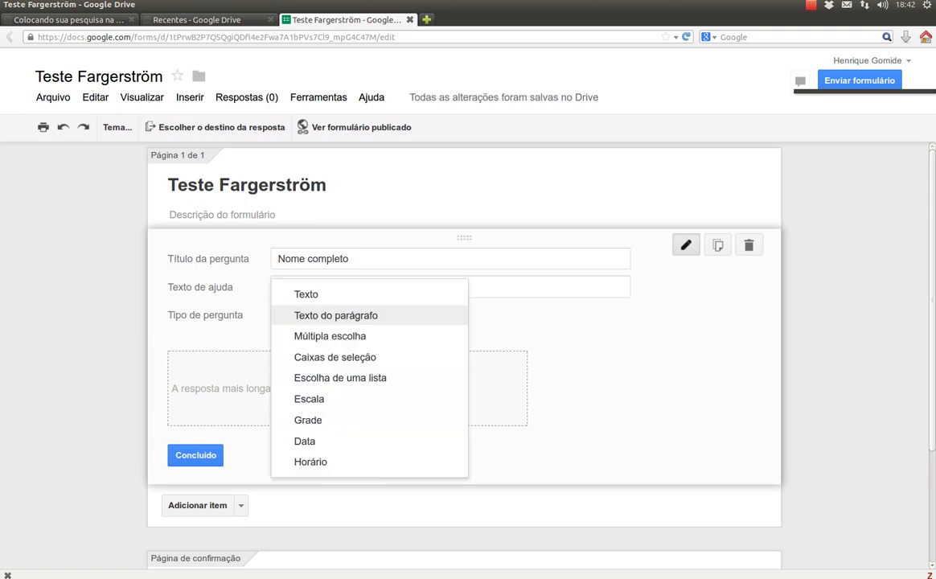
left_click(306, 294)
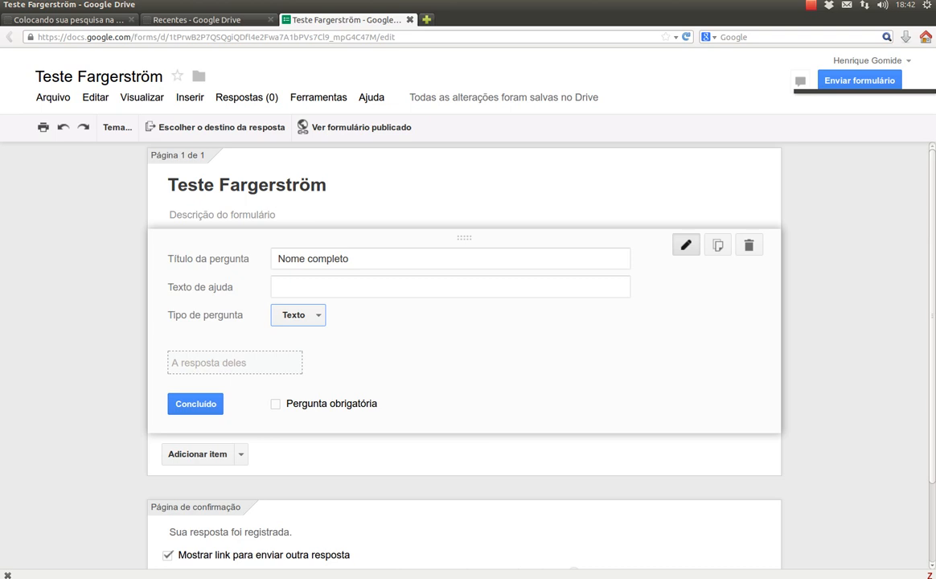
Make the "Nome completo" question required and finish editing it.
left_click(276, 404)
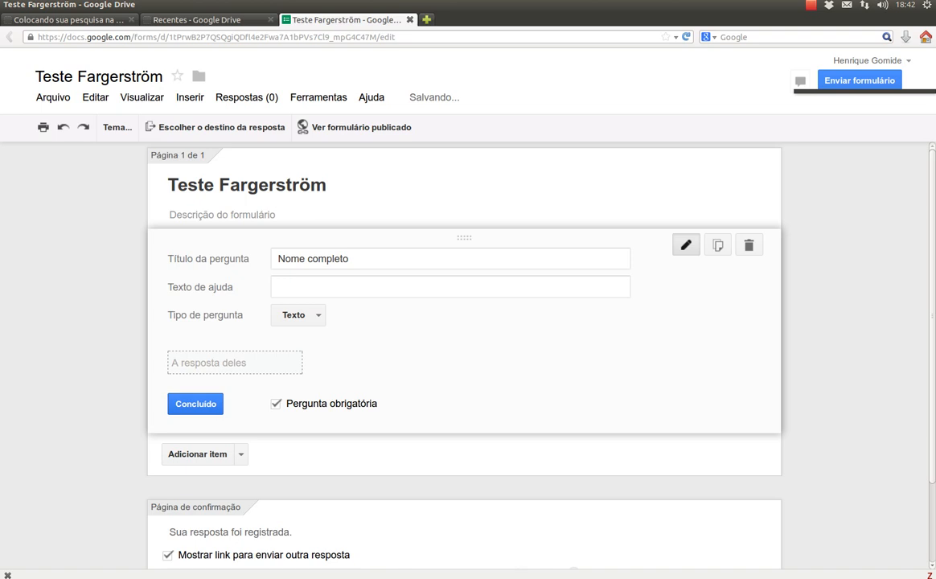
left_click(195, 403)
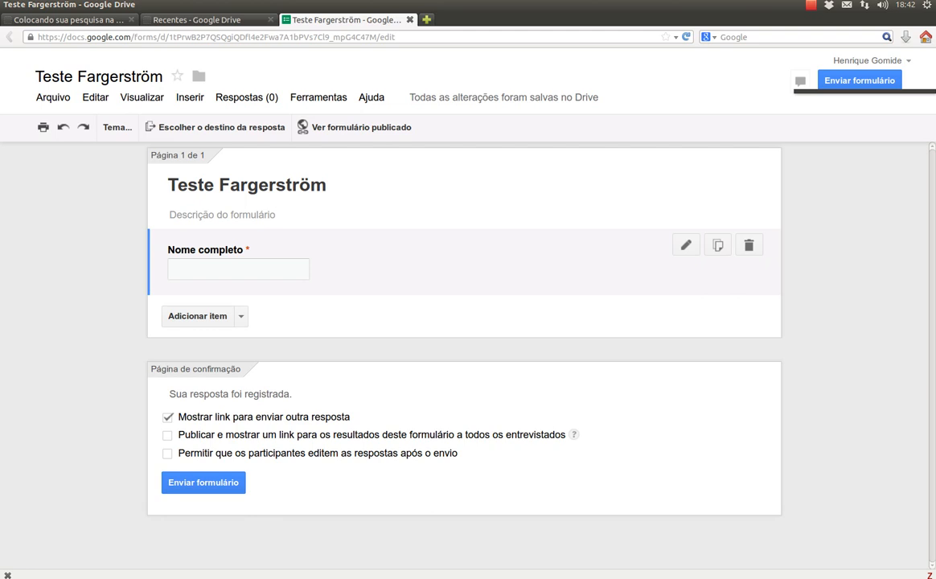
left_click(222, 215)
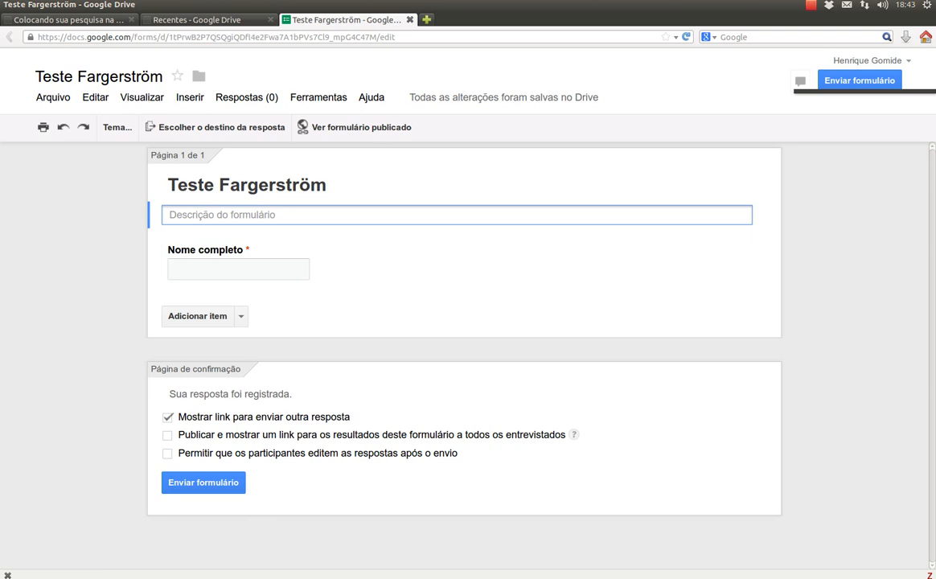
left_click(466, 302)
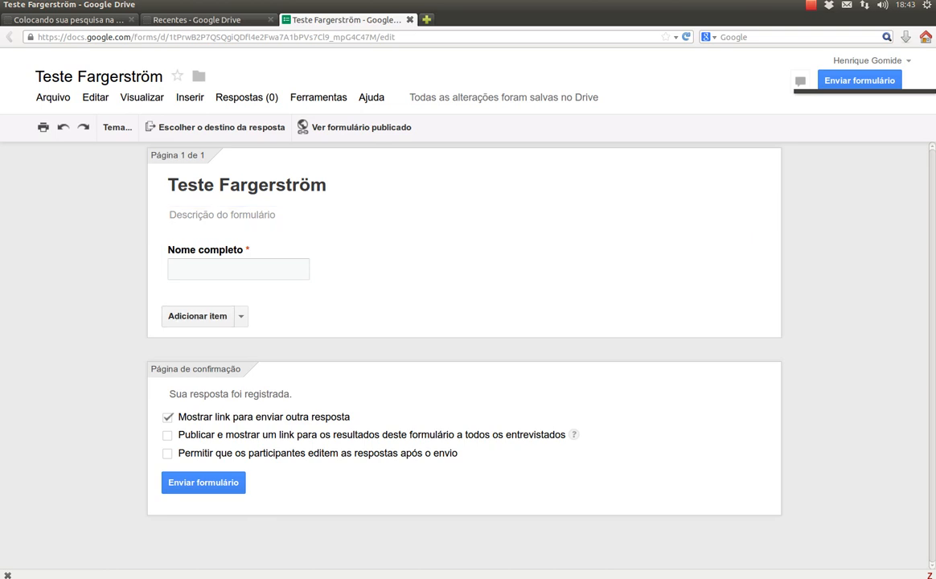
left_click(222, 214)
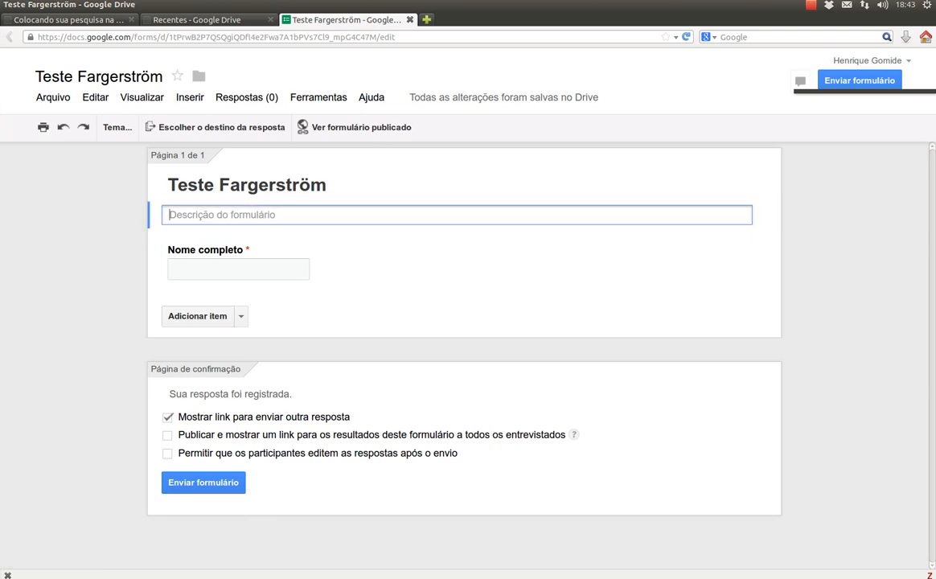
Consult the model PDF, then add a question titled "Idade" below "Nome completo" and set its type to Data.
key("alt+Tab")
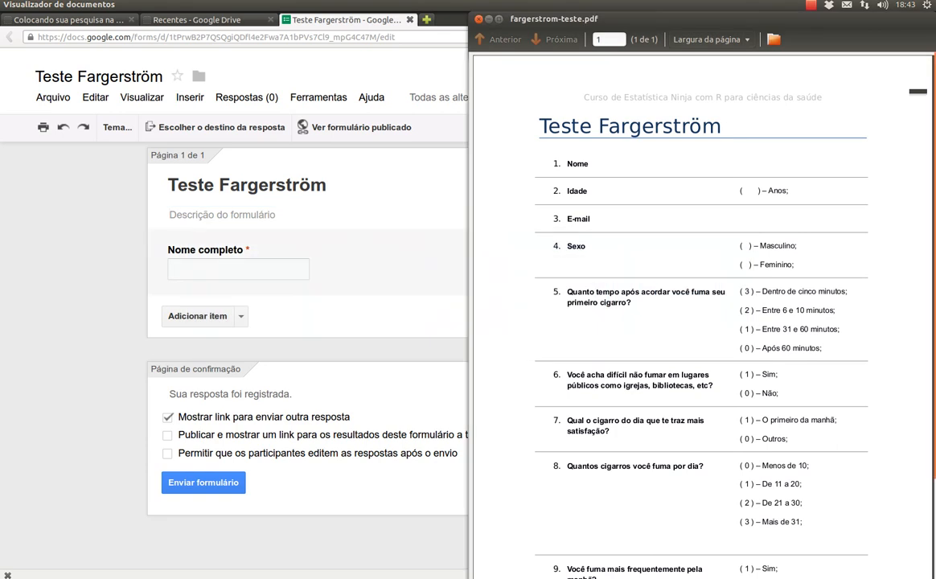
key("alt+Tab")
left_click(240, 316)
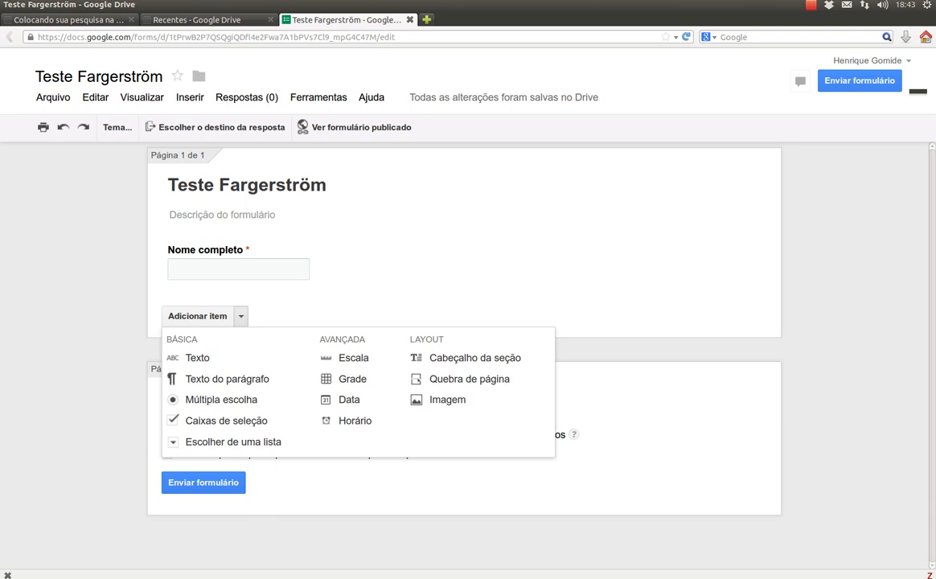
left_click(197, 358)
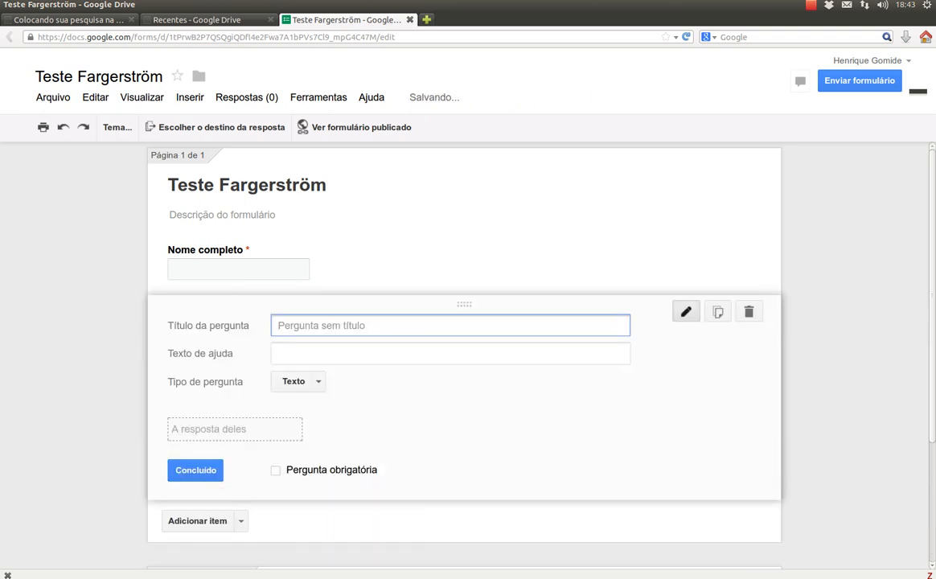
type("Idade")
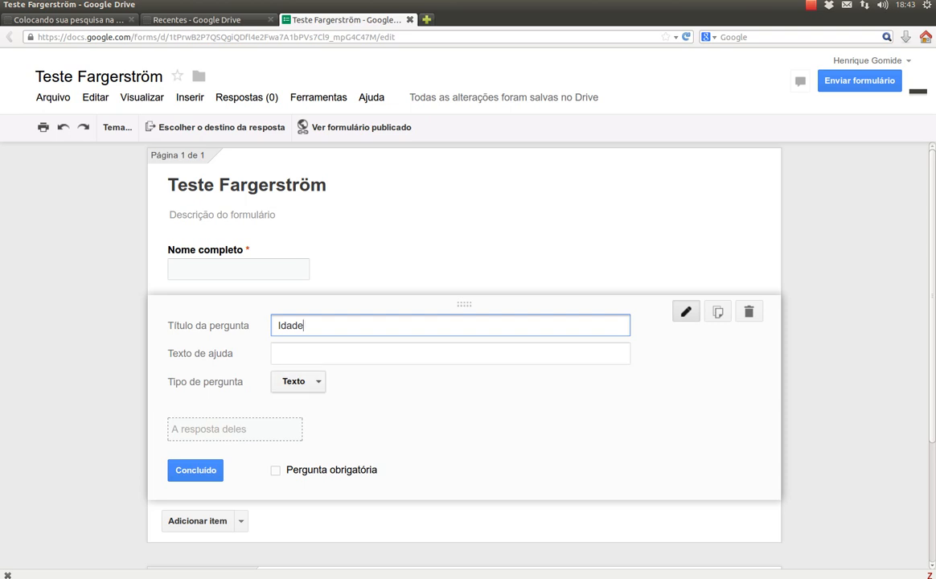
left_click(297, 381)
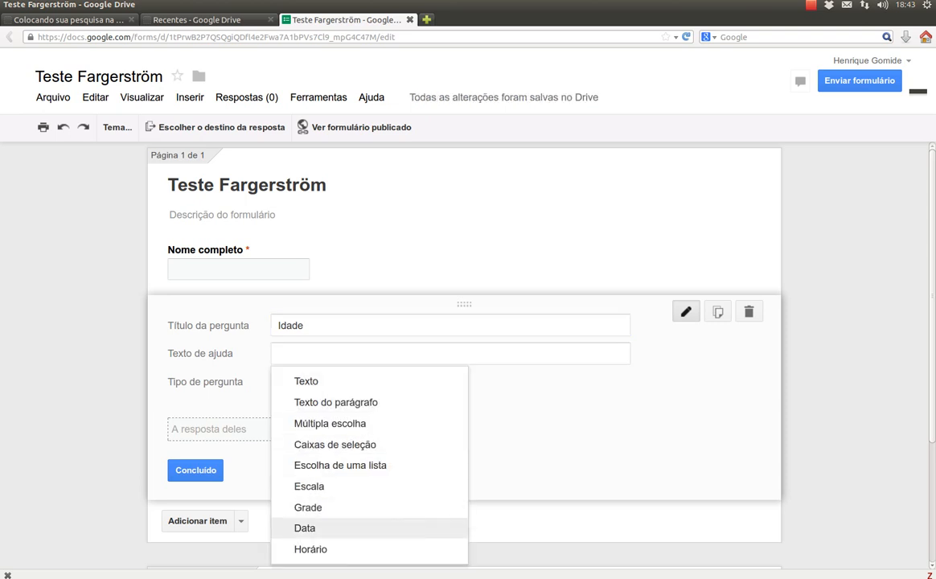
left_click(294, 528)
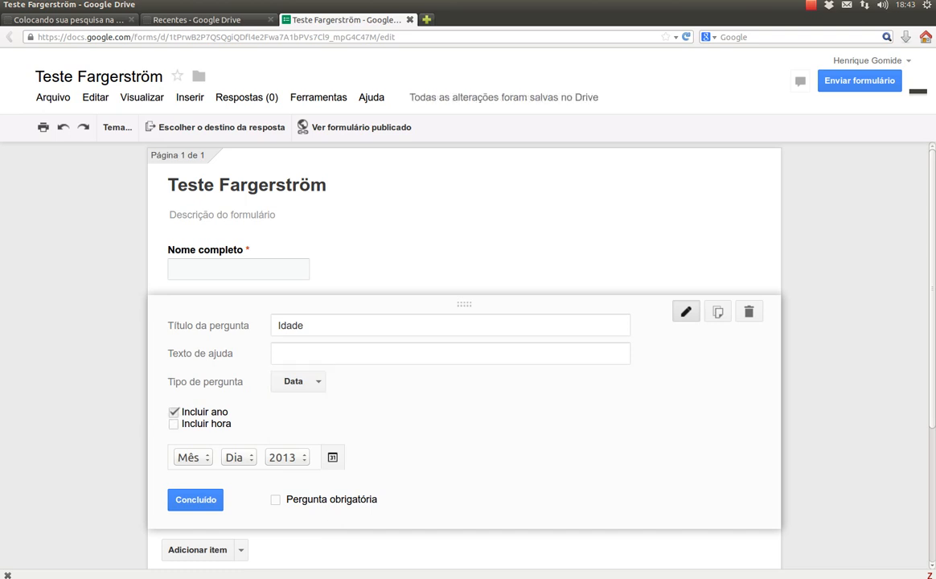
Try the year and time options of the "Idade" question, keep only the year included, and finish editing.
left_click(175, 411)
left_click(175, 412)
left_click(175, 424)
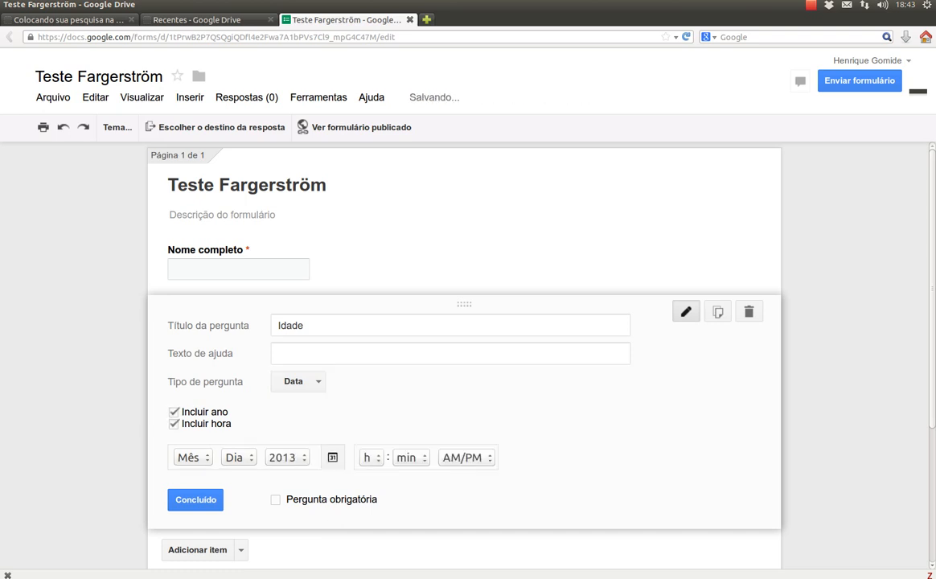
left_click(173, 424)
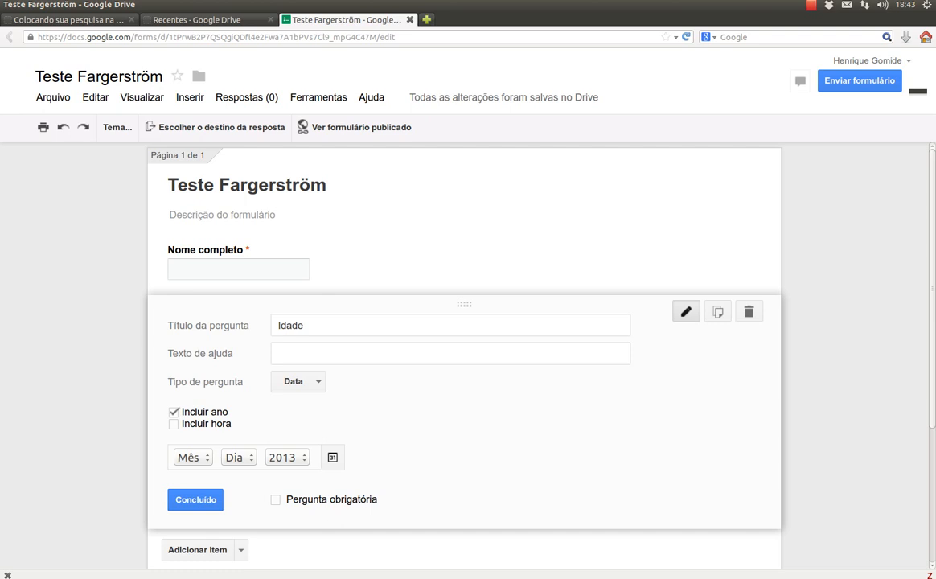
left_click(196, 499)
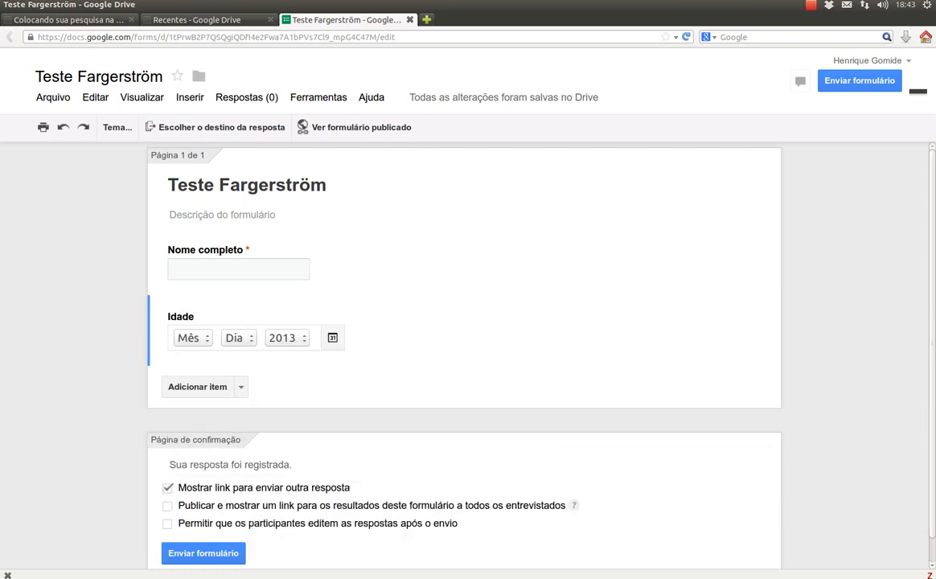
Check the model PDF for the next item, then add a required question titled "E-mail" with type Texto and finish editing it.
key("alt+Tab")
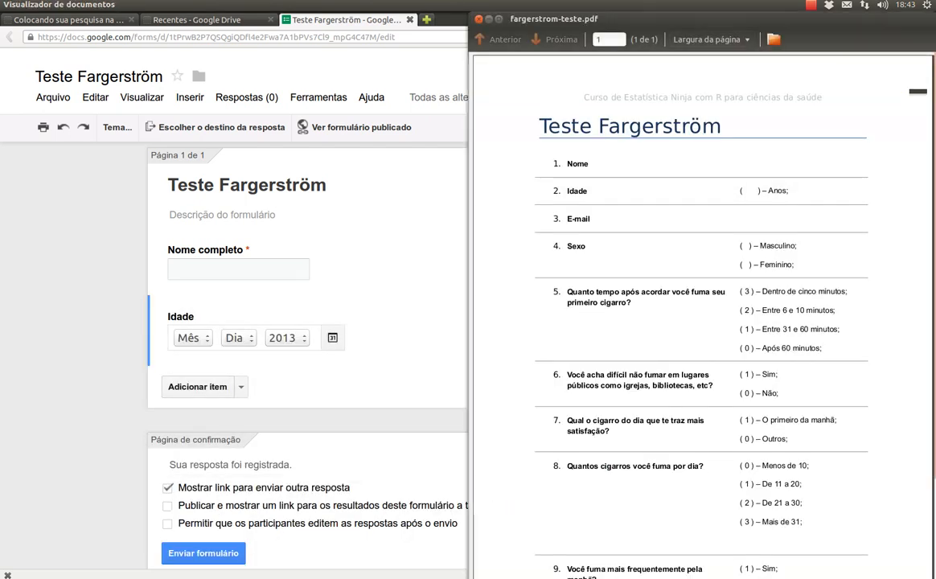
key("alt+Tab")
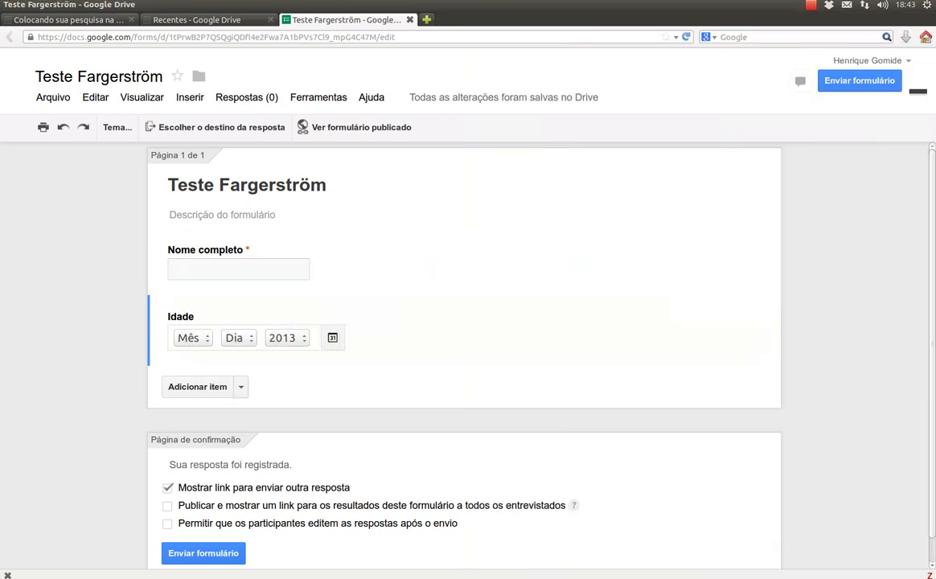
left_click(197, 386)
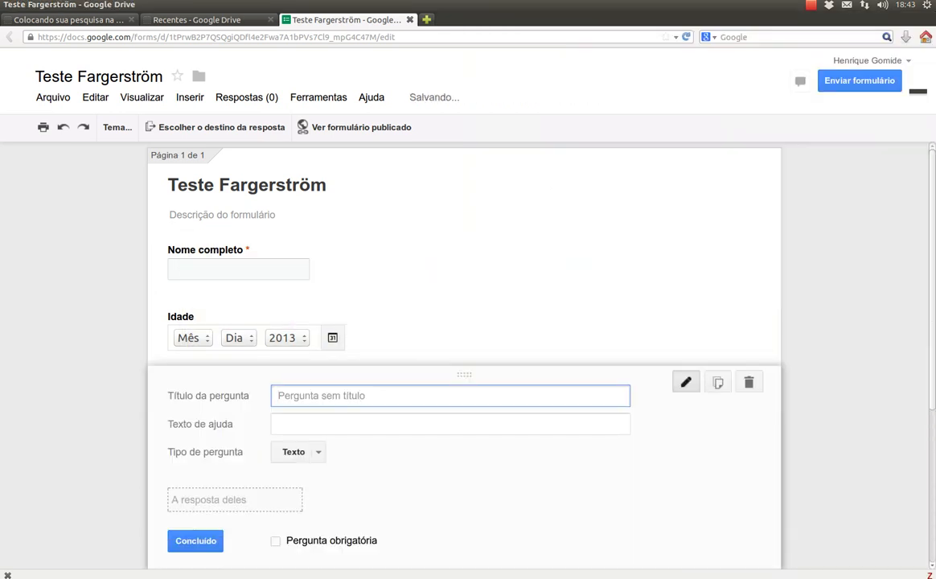
type("E-mail")
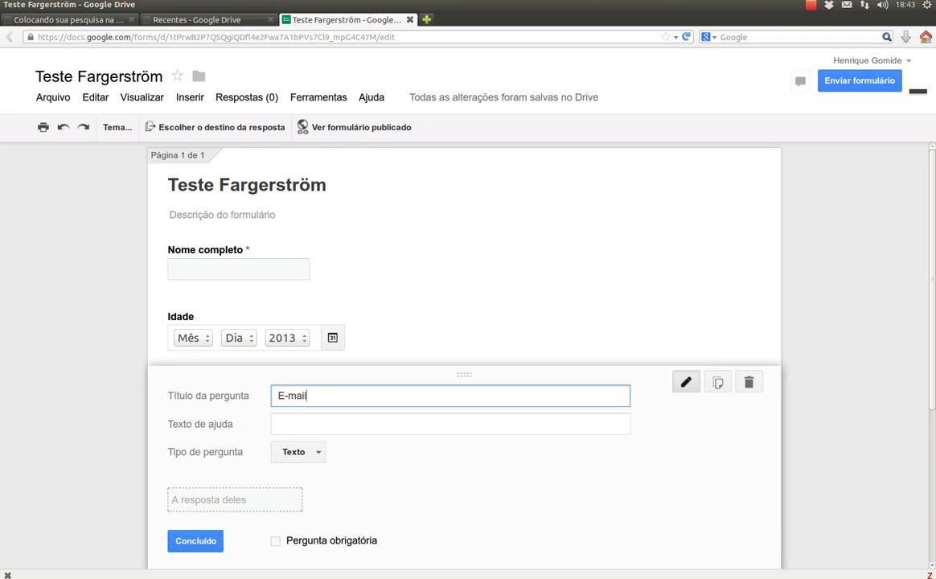
left_click(297, 452)
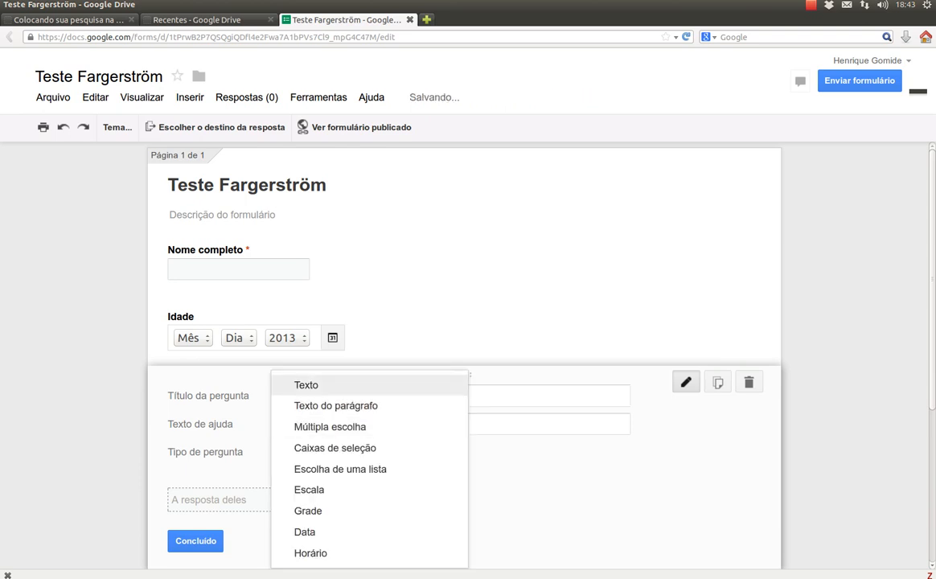
left_click(307, 384)
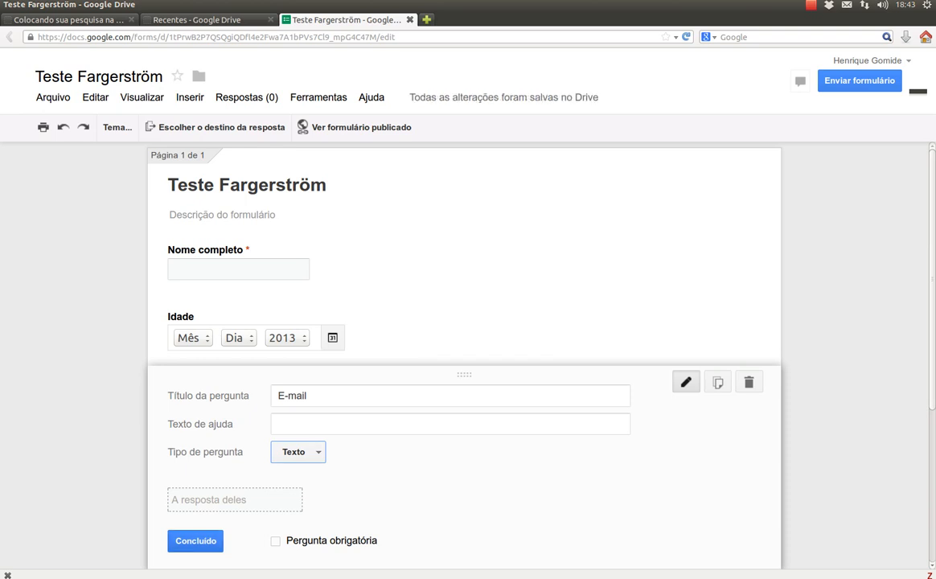
left_click(276, 542)
left_click(196, 541)
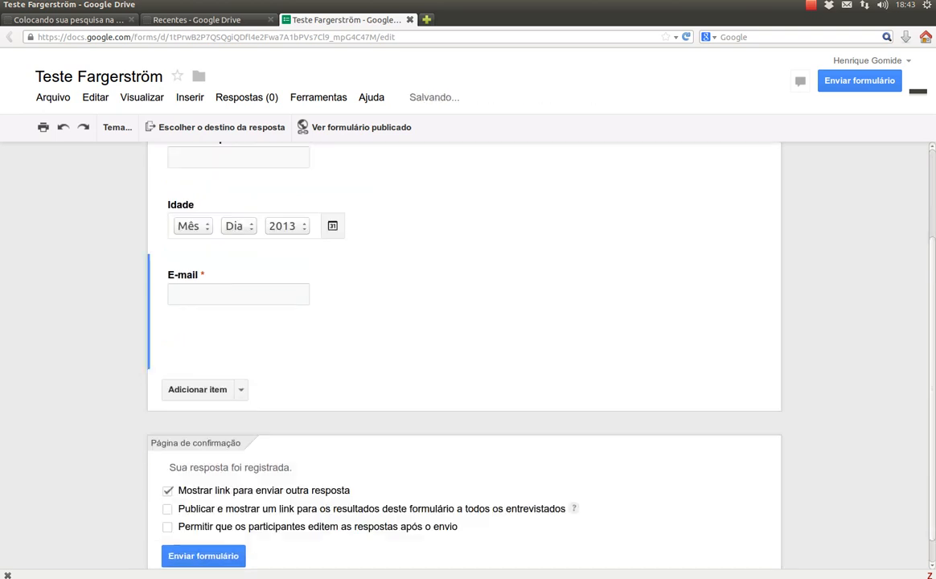
Make the "Idade" question required and check the required setting of the "Nome completo" question.
left_click(450, 234)
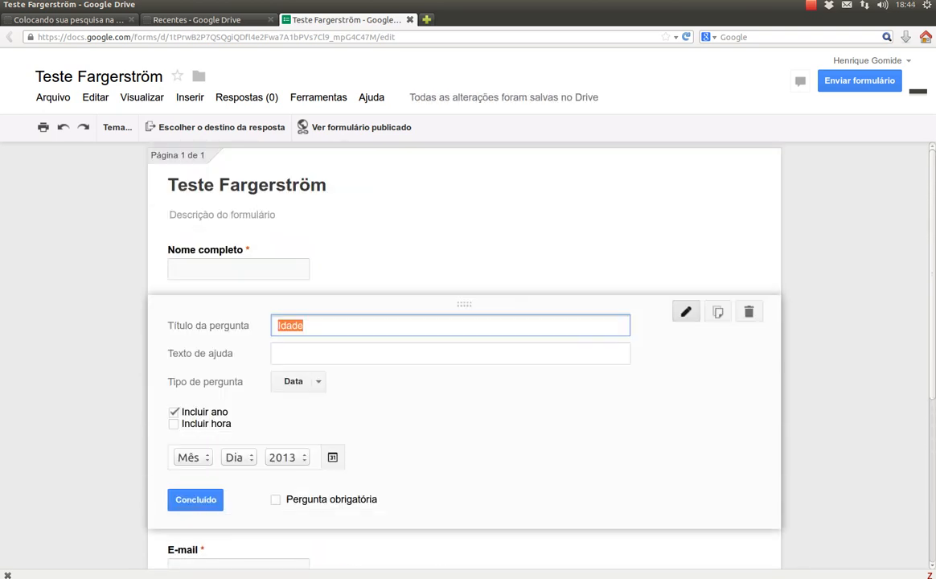
left_click(276, 500)
left_click(195, 499)
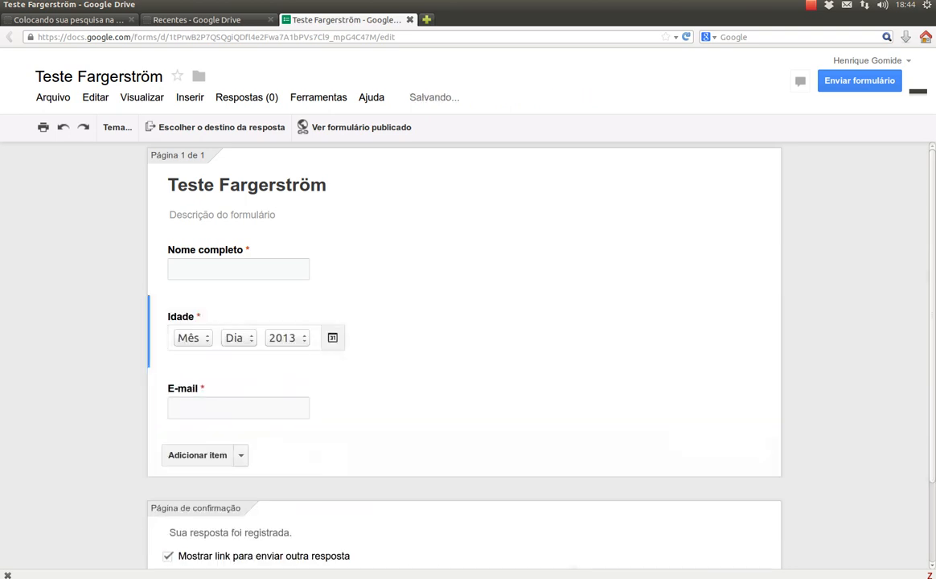
left_click(451, 257)
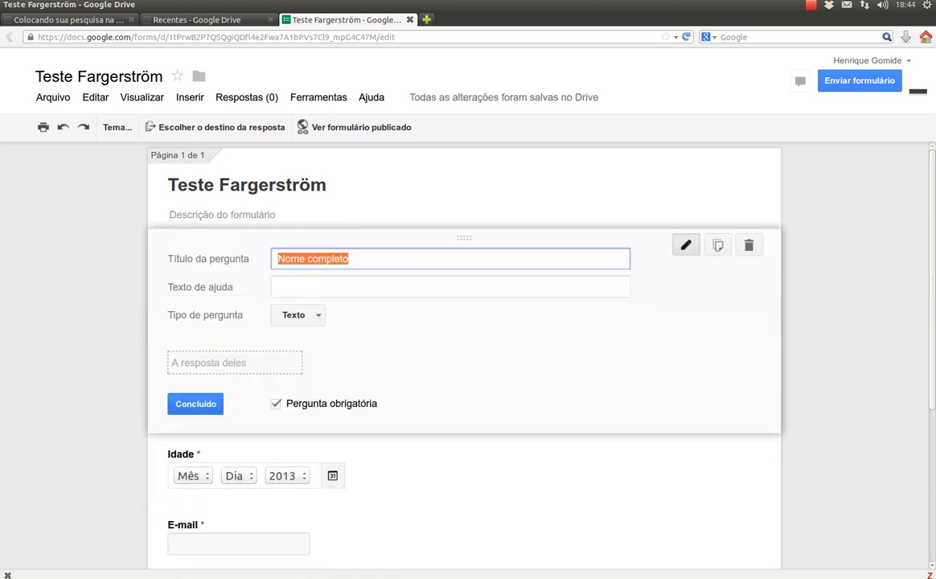
left_click(193, 402)
Consult the model PDF, then add a question titled "Sexo" after "E-mail" and set its type to Múltipla escolha.
scroll(464, 362, "down", 3)
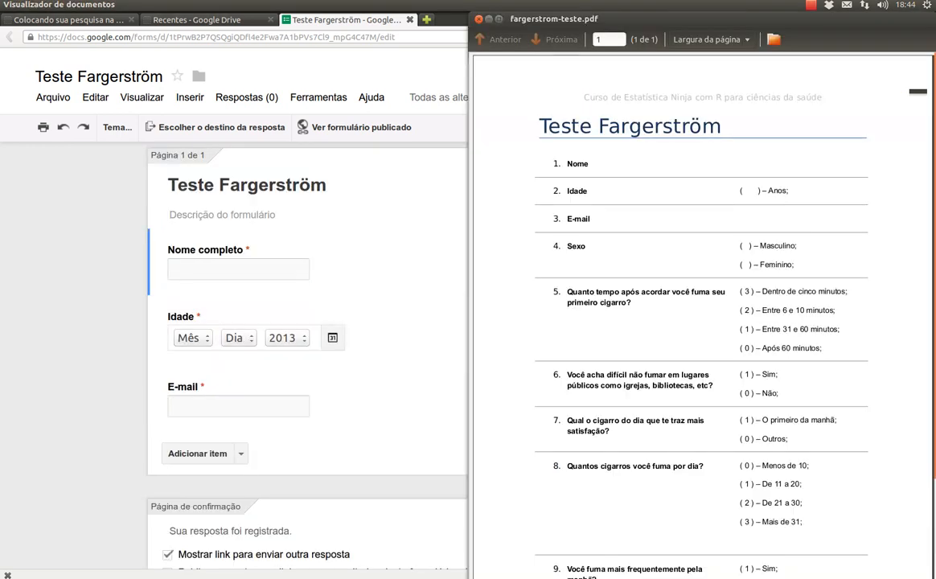
left_click(197, 454)
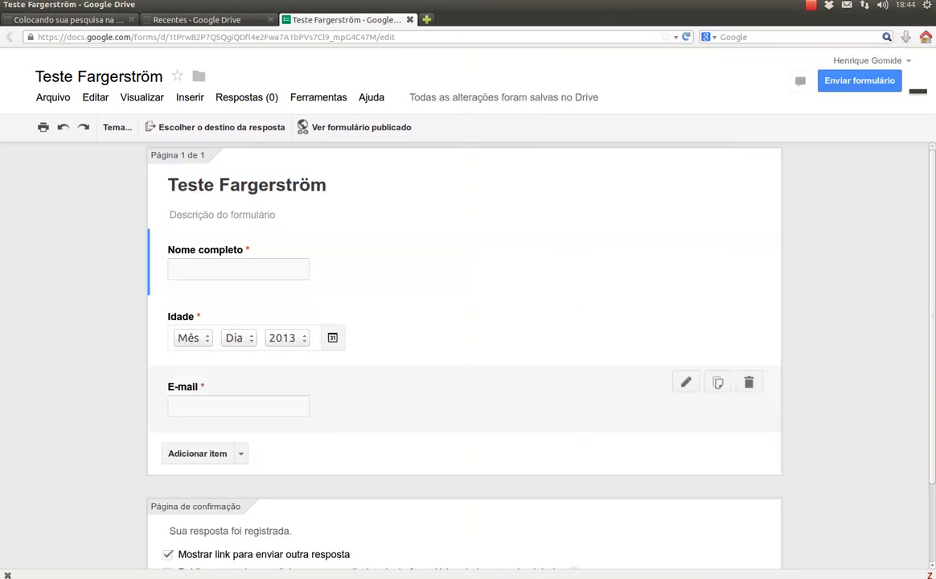
type("Sex")
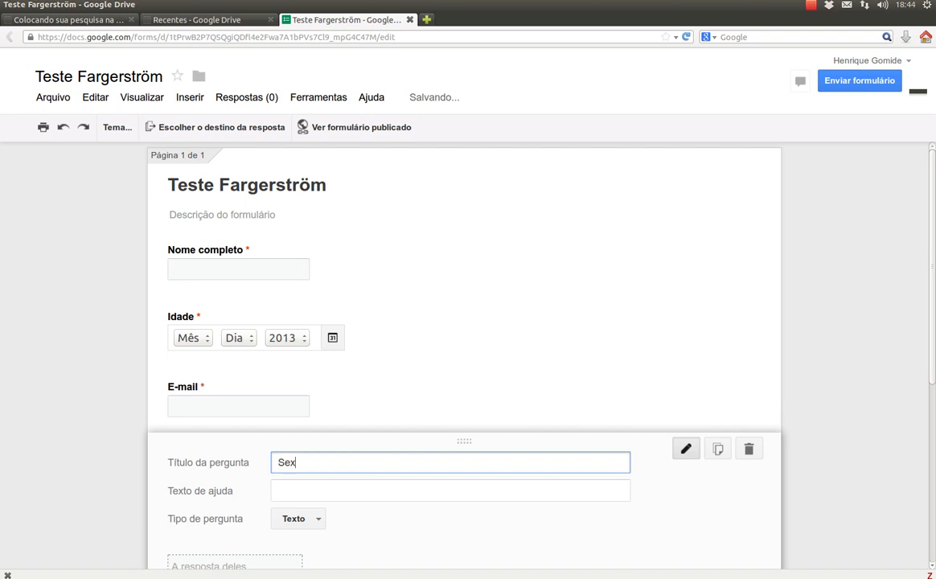
type("o")
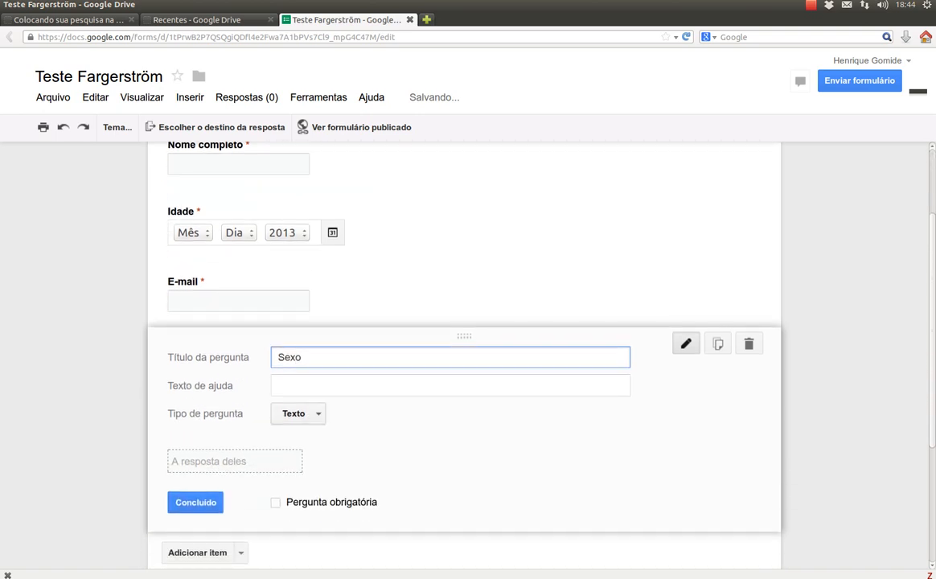
left_click(299, 413)
left_click(322, 426)
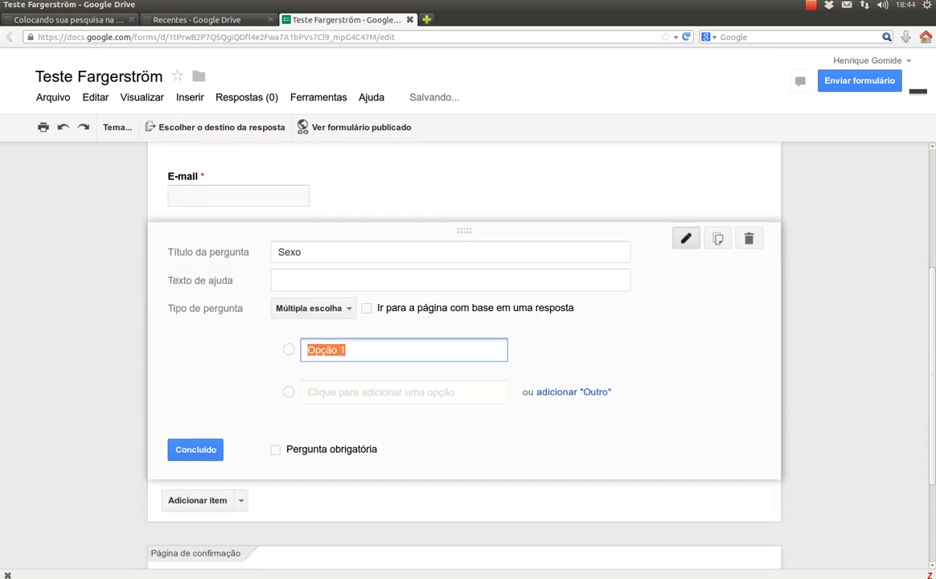
Check the answer options for "Sexo" in the model PDF, then set the question's first option to "Masculino".
key("alt+Tab")
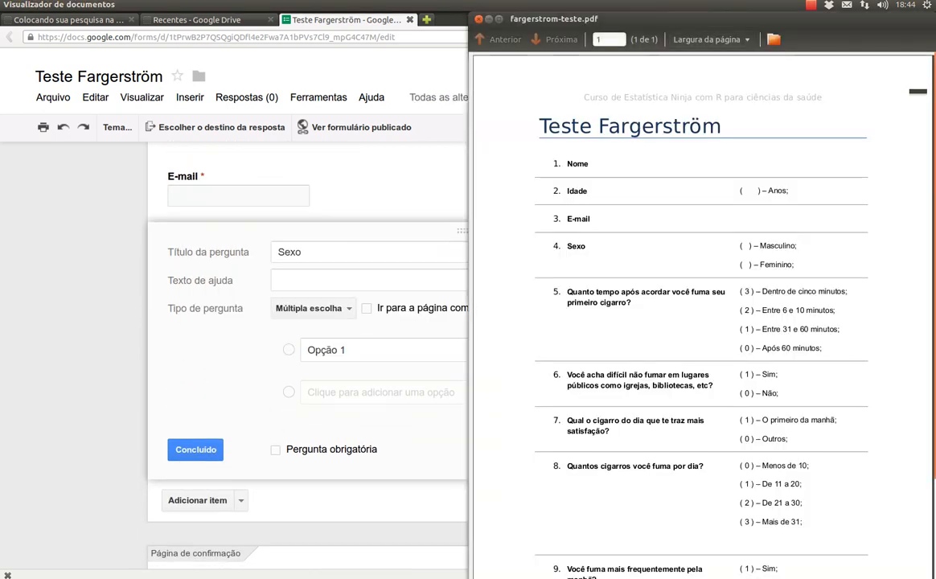
key("alt+Tab")
type("Mascu")
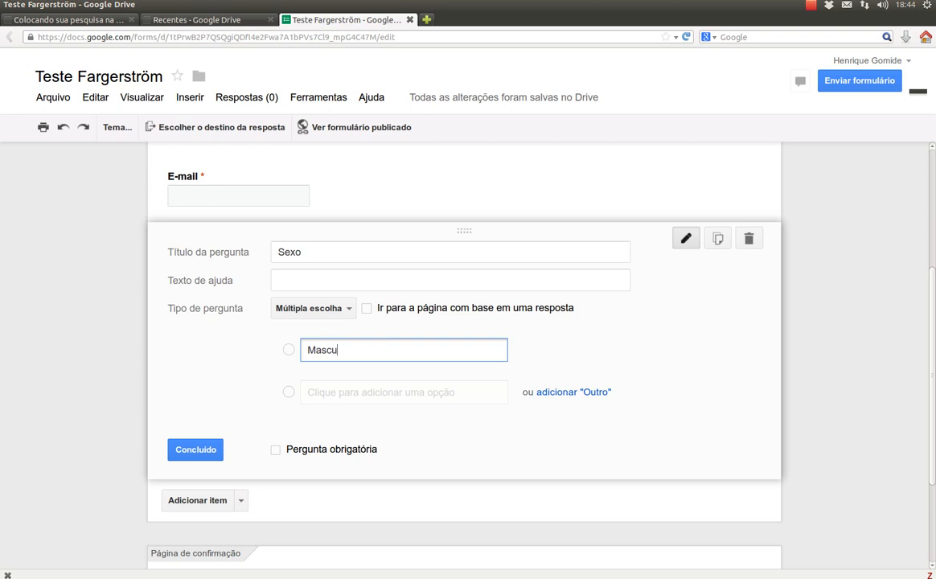
type("lino")
key("Return")
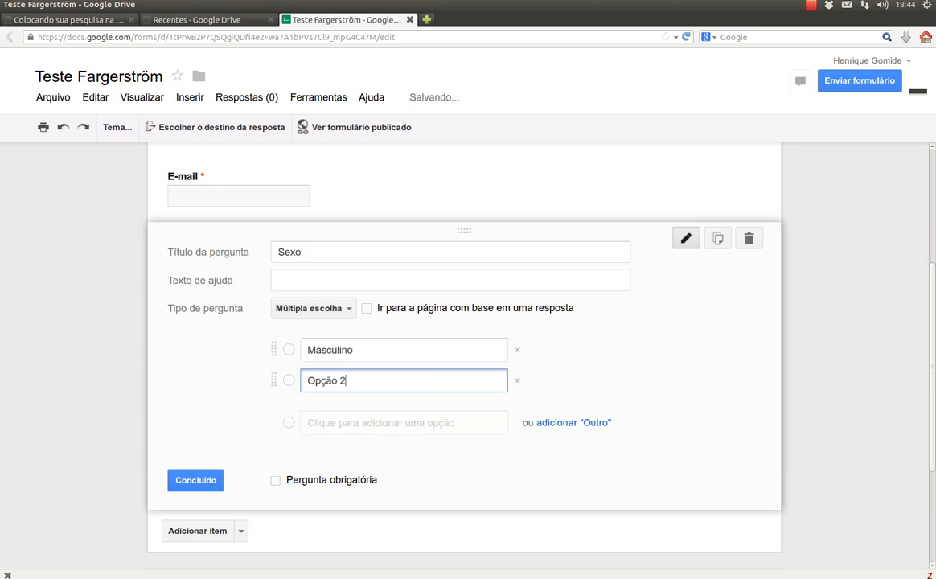
Set the second option of "Sexo" to "Feminino", make the question required and finish editing it.
key("BackSpace")
key("BackSpace")
key("BackSpace")
key("BackSpace")
key("BackSpace")
key("BackSpace")
key("BackSpace")
type("F")
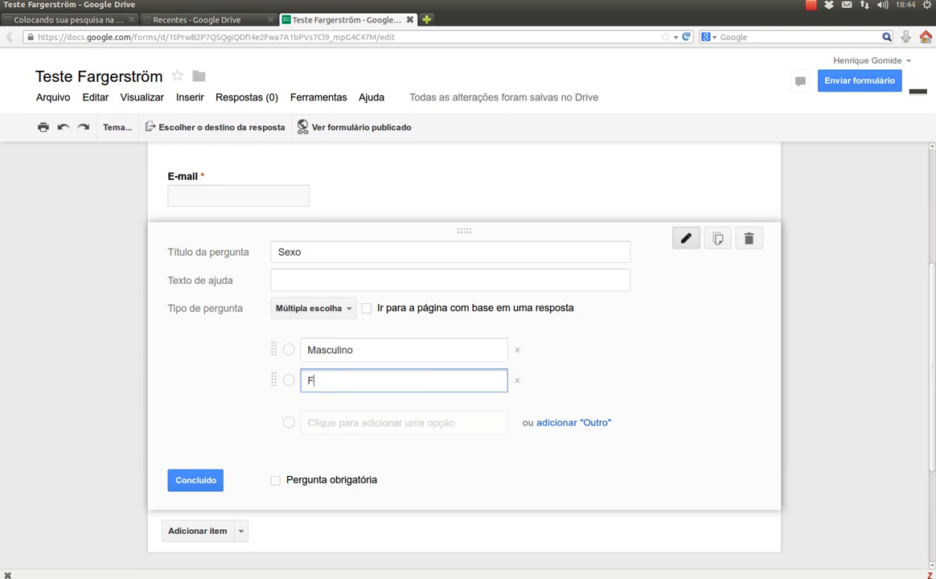
type("eminino")
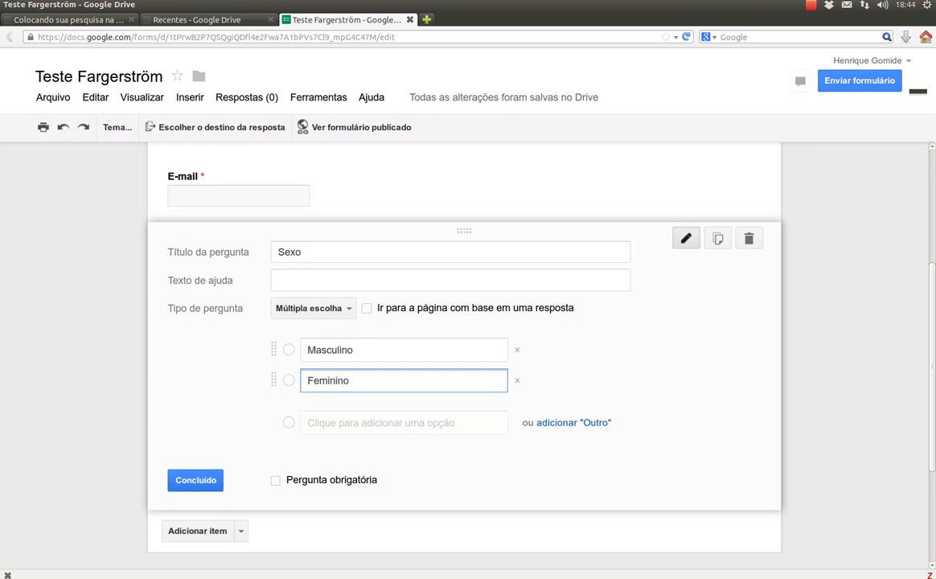
left_click(276, 480)
left_click(196, 480)
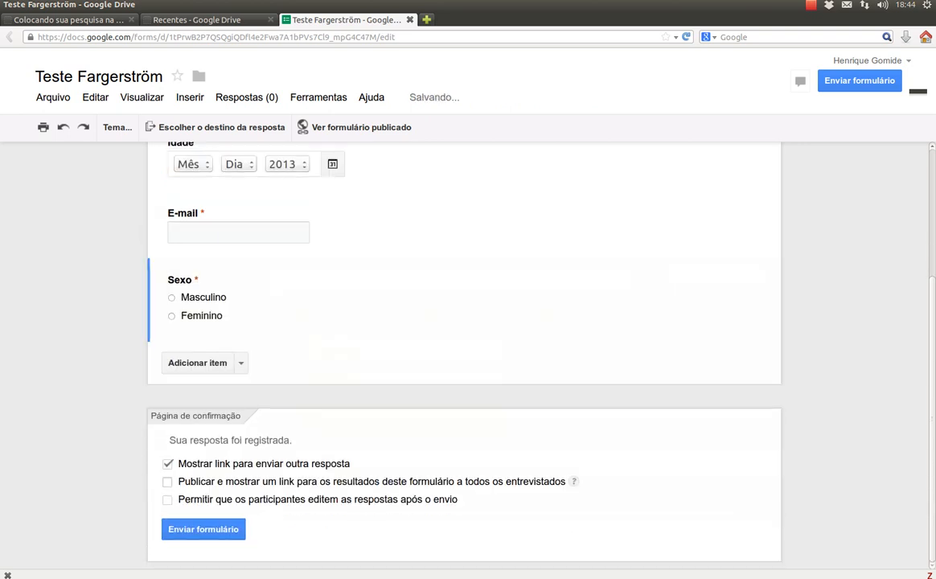
Number the "Nome completo" question by prefixing its title with "01 ." and finish editing it.
scroll(464, 258, "up", 3)
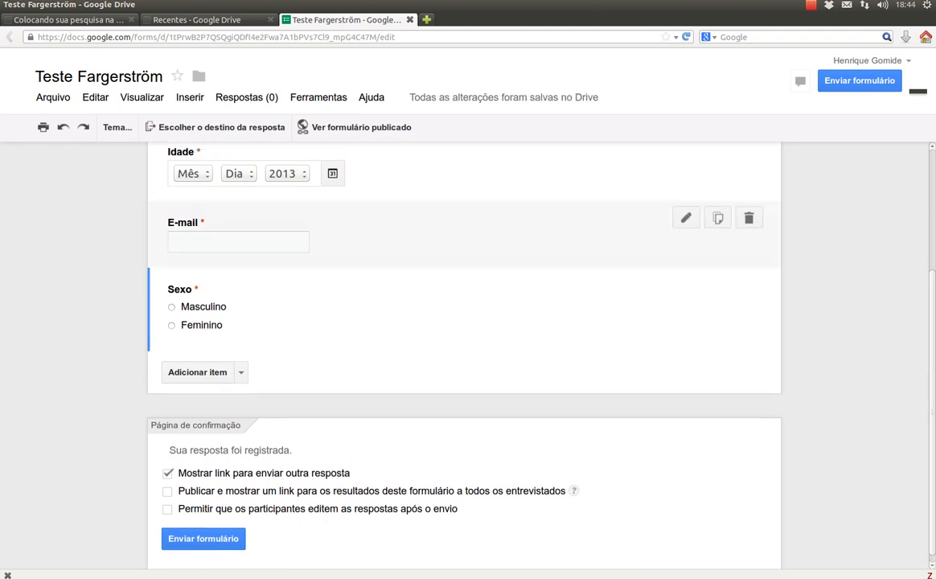
left_click(464, 257)
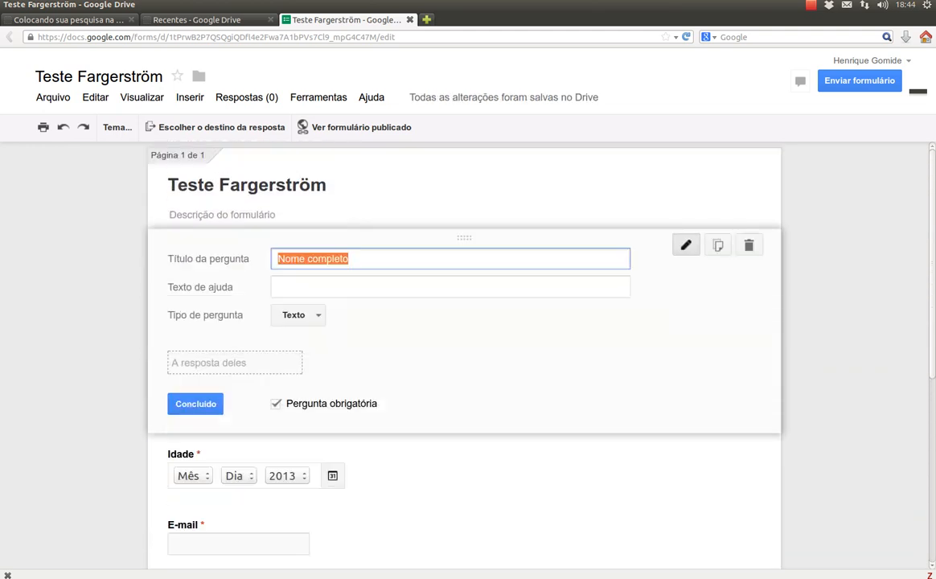
left_click(279, 259)
type("01 .")
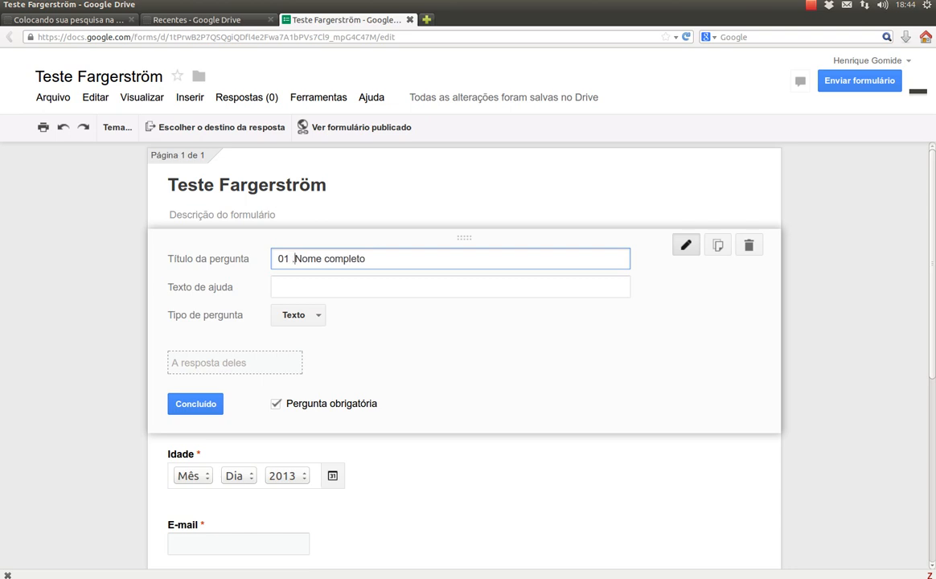
left_click(196, 404)
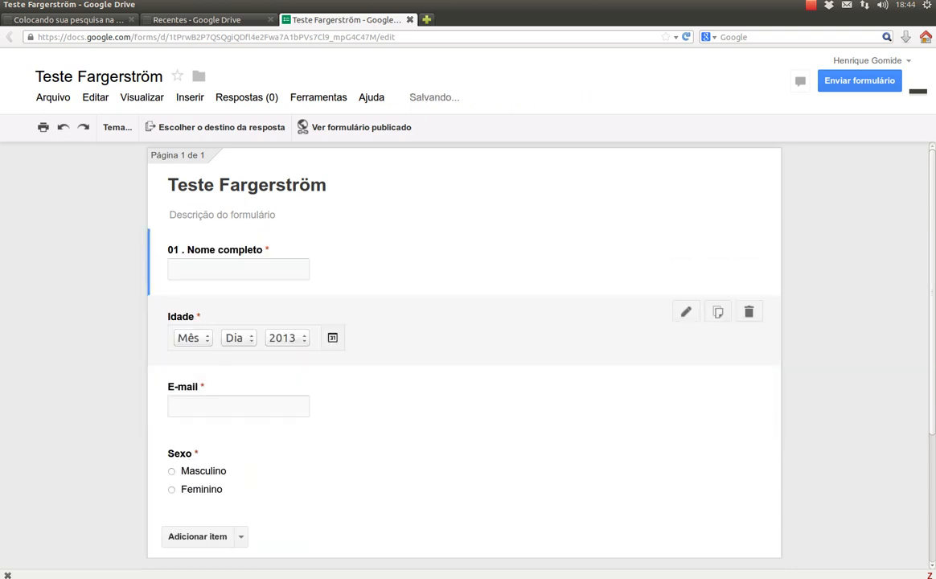
Prefix the title of the "Idade" question with "02 ." and finish editing it.
left_click(241, 323)
left_click(278, 326)
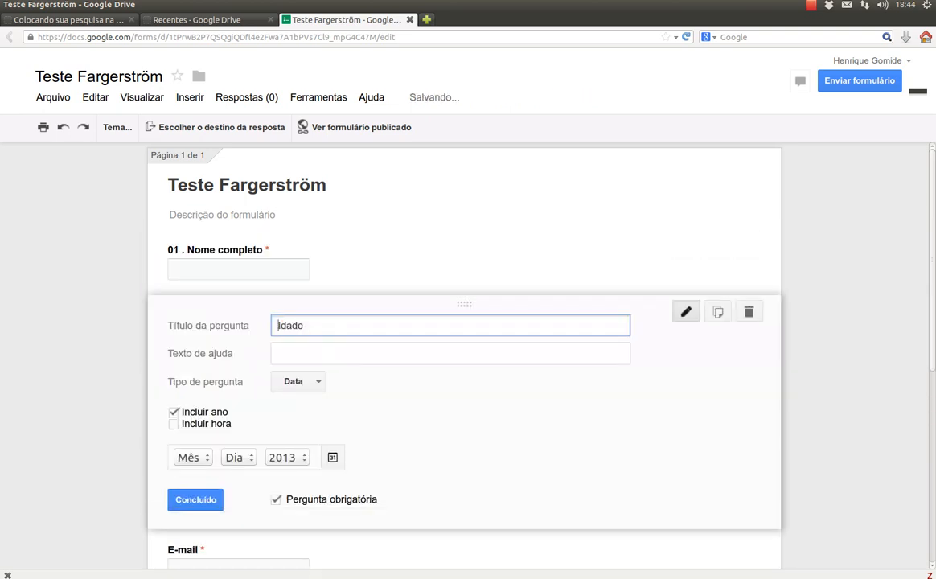
type("02 .")
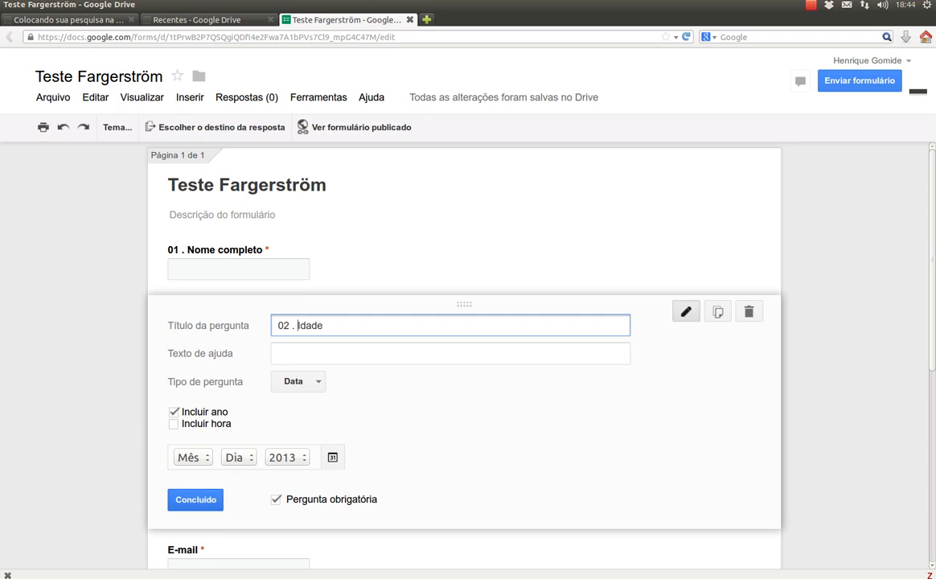
left_click(195, 501)
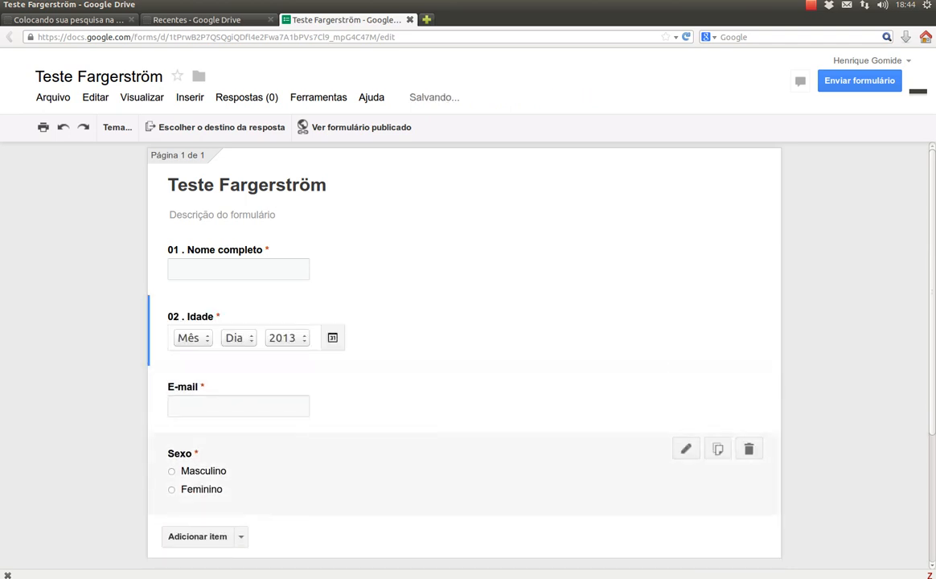
Prefix the title of the "E-mail" question with "03 ." and finish editing it.
left_click(450, 398)
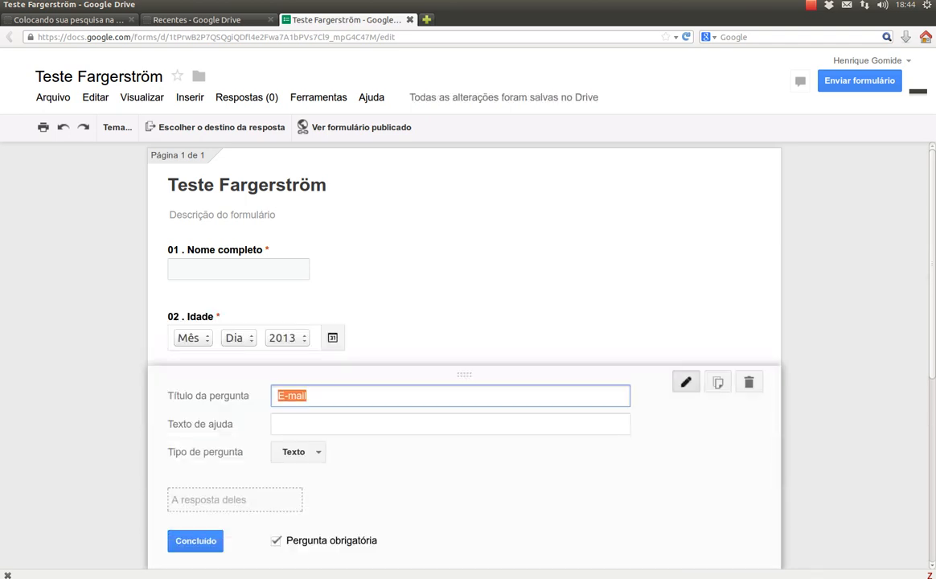
key("Home")
type("03 .")
left_click(196, 541)
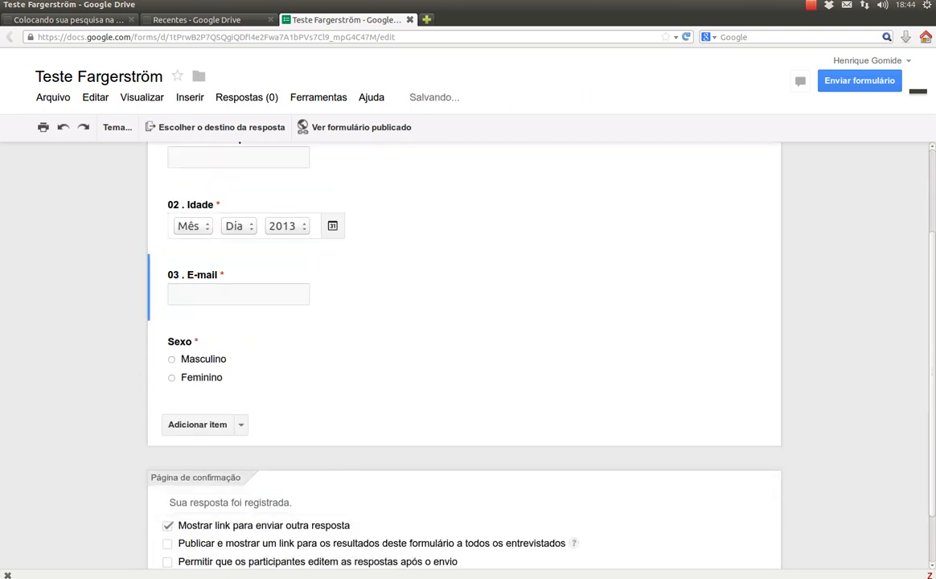
Prefix the title of the "Sexo" question with "04 ." and finish editing it.
left_click(322, 362)
key("Home")
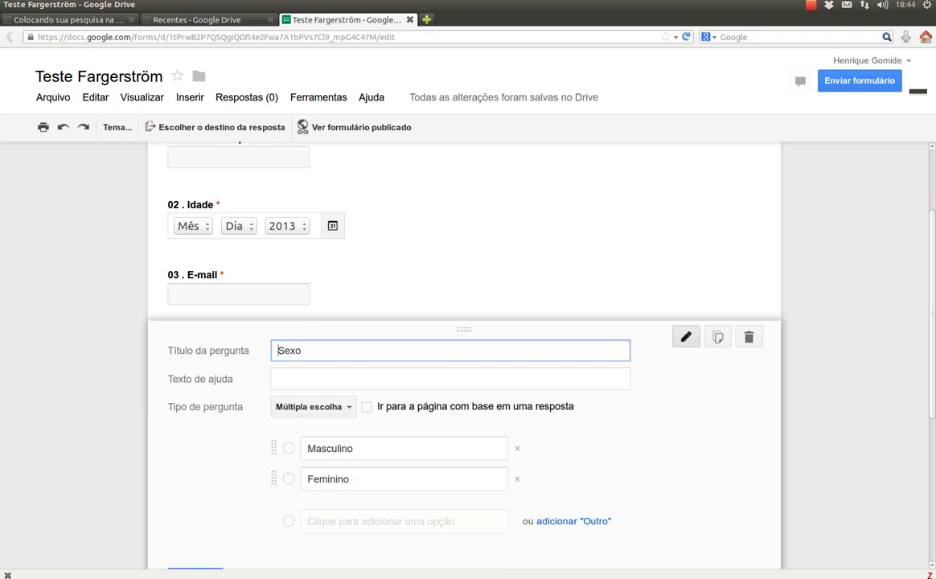
type("04 .")
scroll(464, 354, "down", 3)
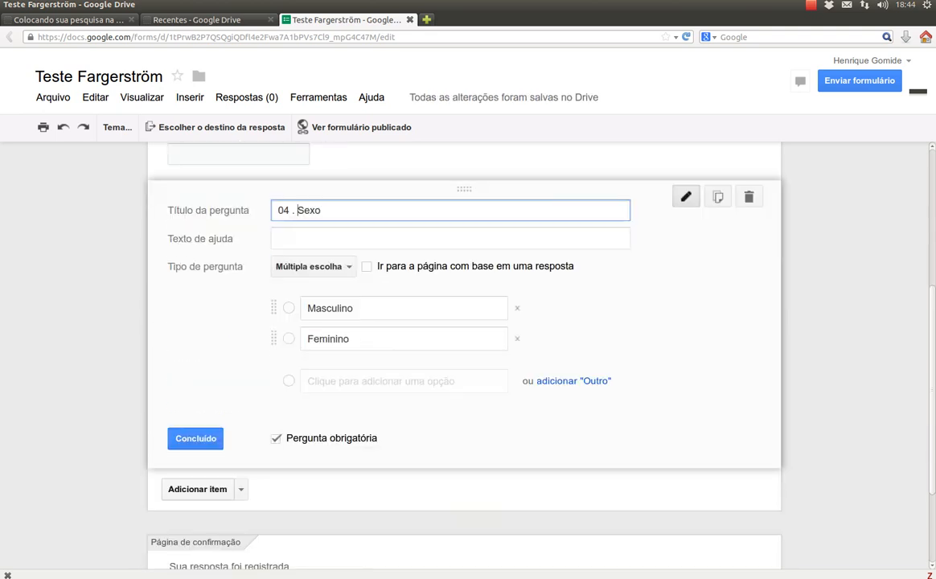
left_click(195, 438)
Add a question after "Sexo" titled "Quanto tempo após acordar você fuma seu primeiro cigarro?", copying the text from the model PDF.
scroll(464, 354, "up", 2)
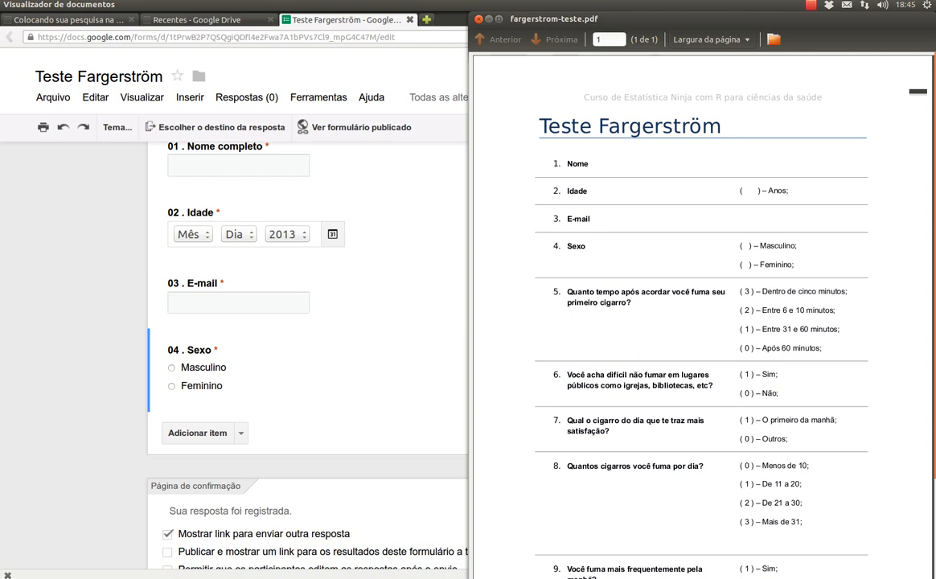
scroll(305, 322, "down", 1)
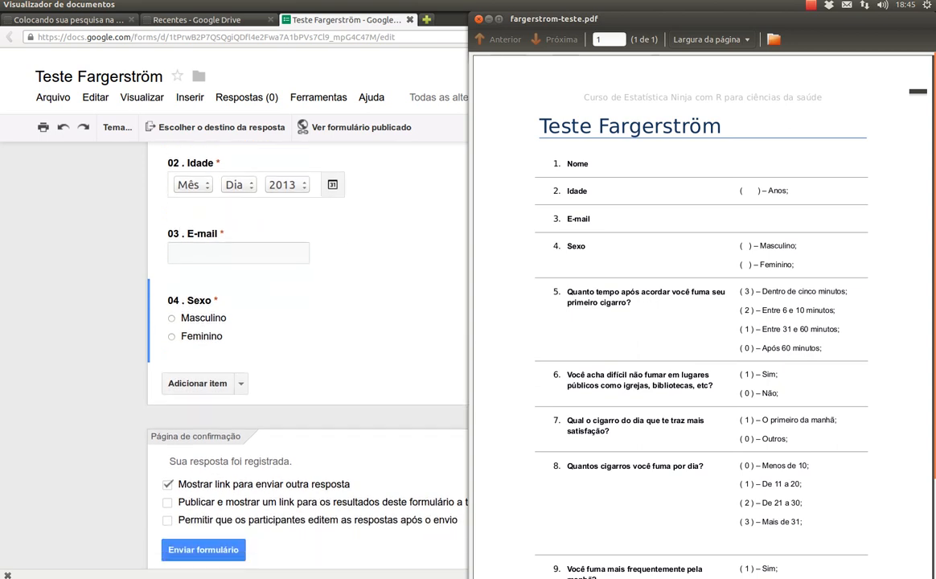
scroll(305, 322, "up", 3)
scroll(305, 353, "down", 2)
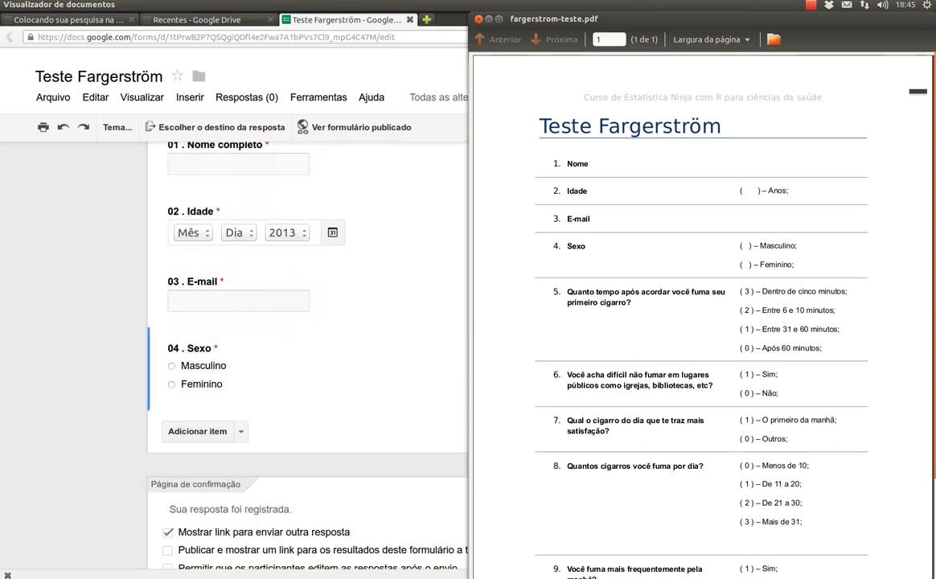
scroll(306, 310, "up", 3)
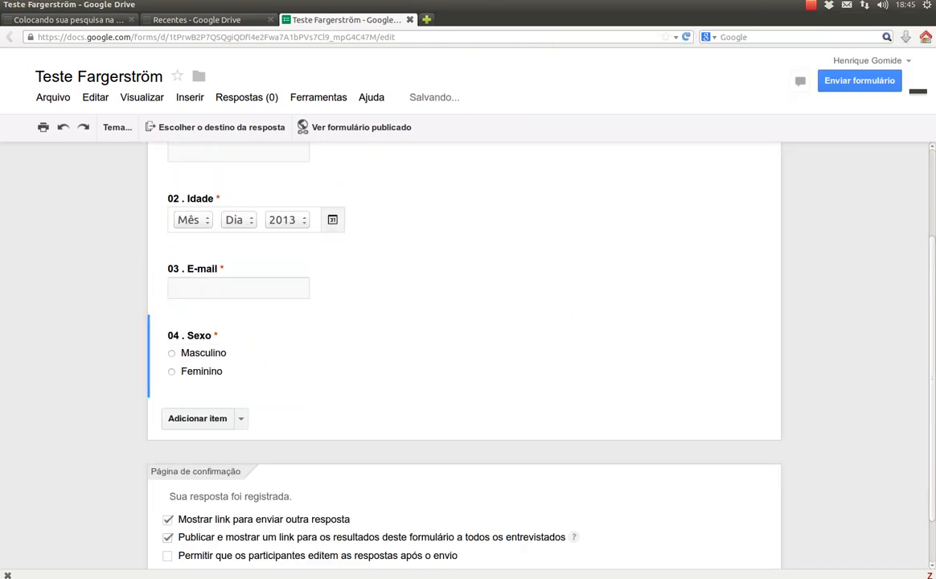
key("alt+Tab")
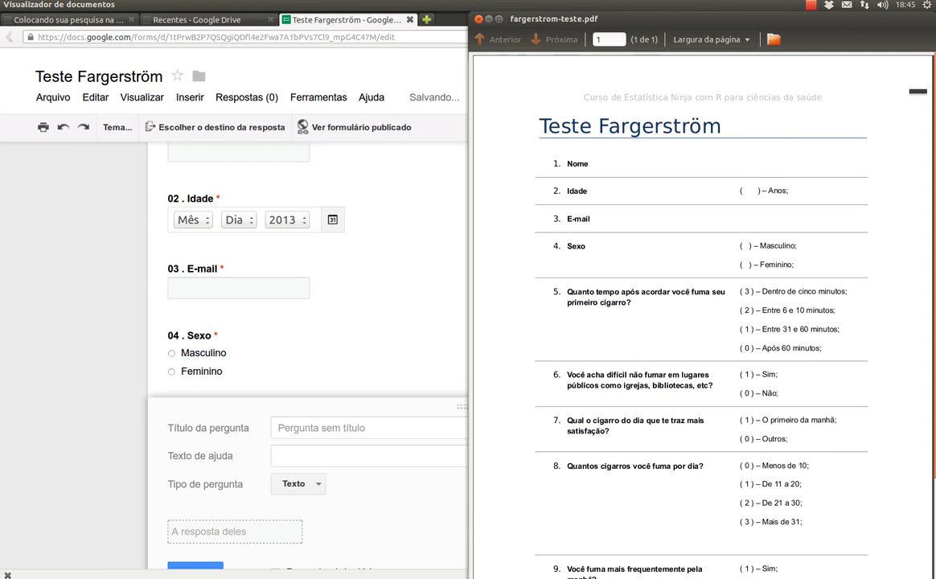
left_click_drag(566, 291, 627, 303)
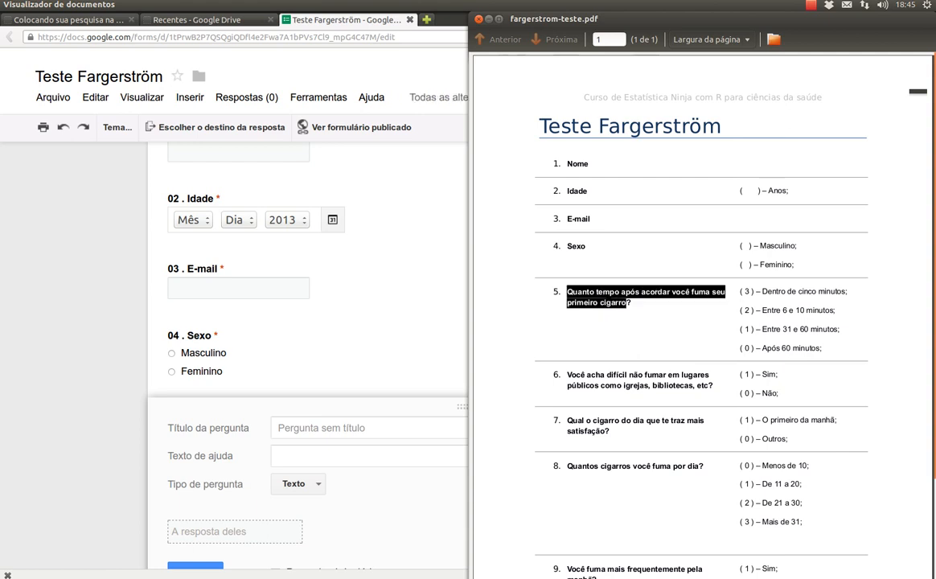
key("alt+Tab")
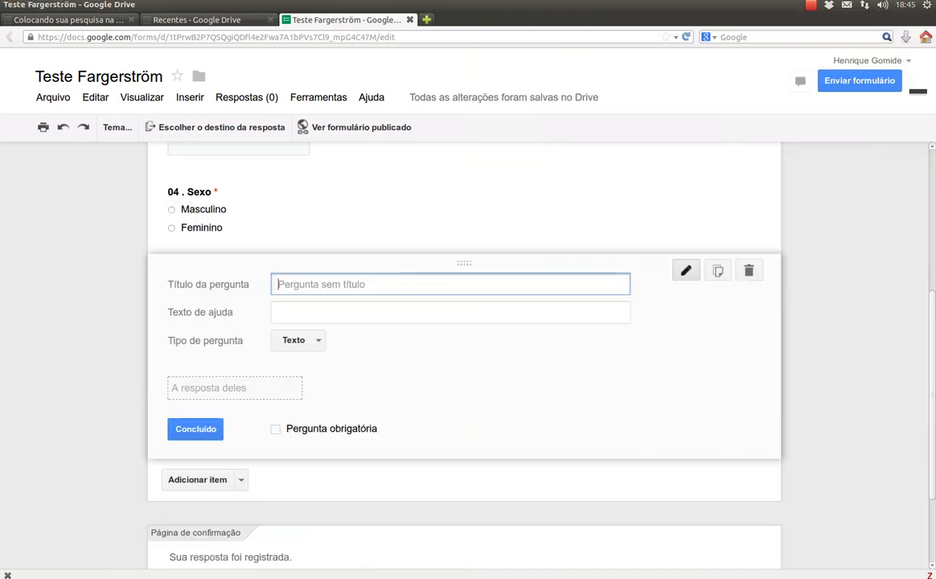
type("Quanto tempo após acordar você fuma seu primeiro cigarro?")
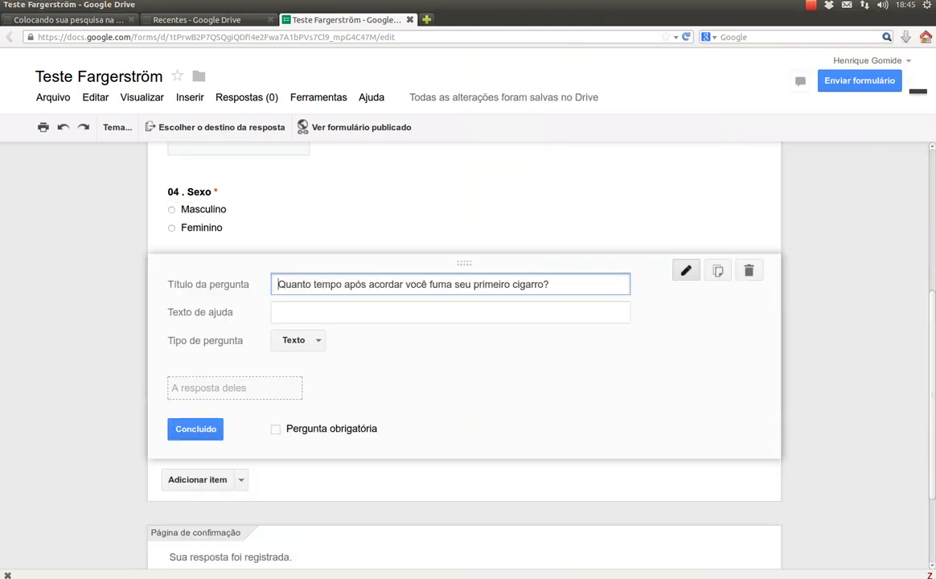
Prefix the new question's title with "05 ." and set its type to Múltipla escolha.
type("04")
key("BackSpace")
type("5 ")
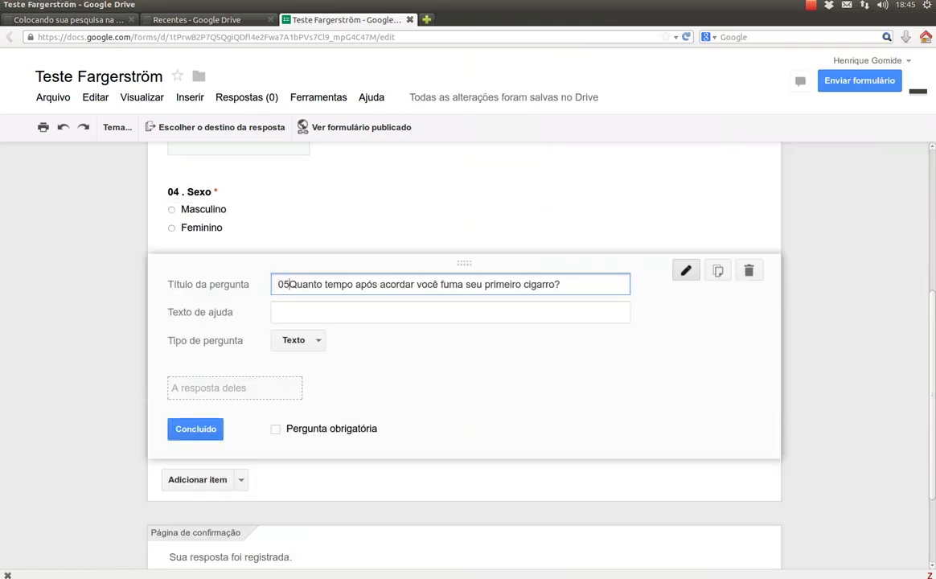
type(".")
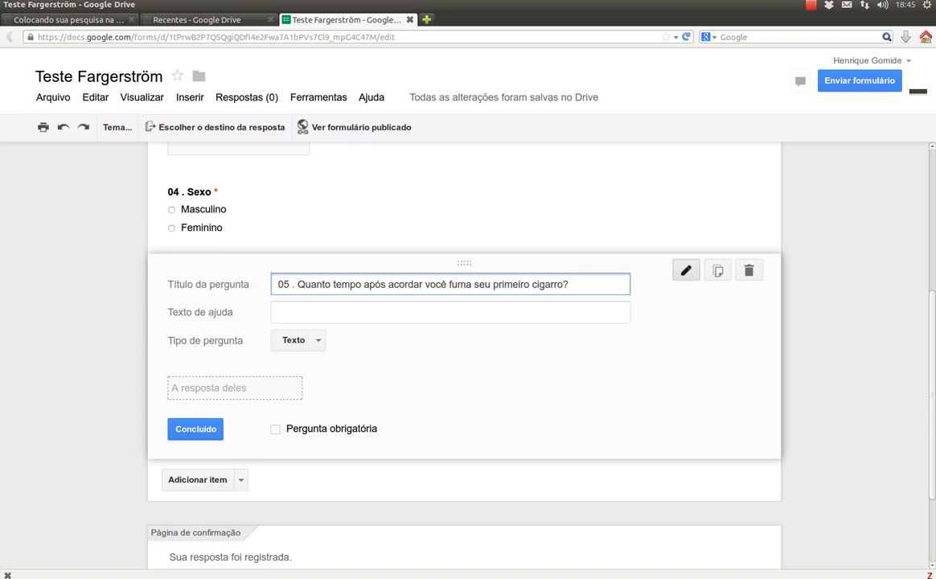
left_click(298, 340)
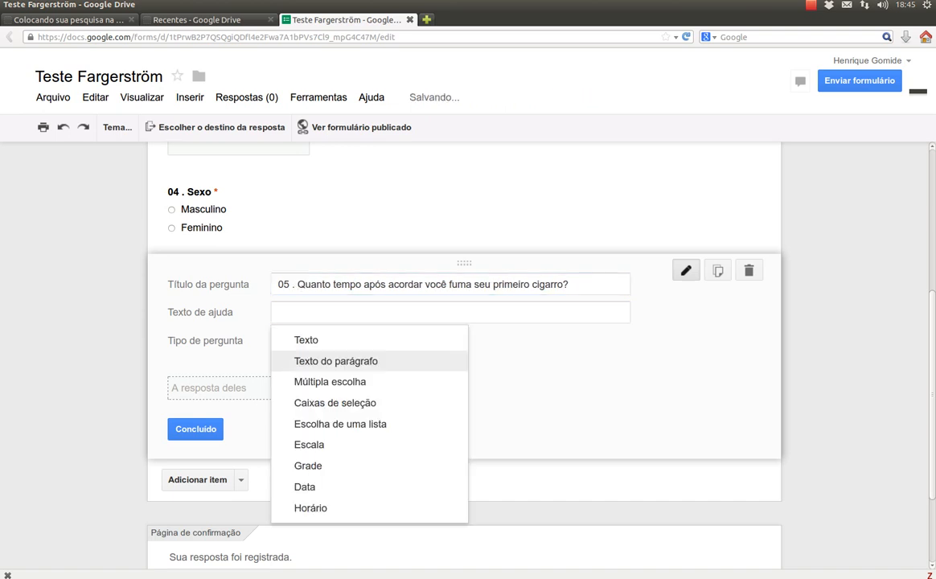
left_click(329, 382)
Check question 5's answers in the model PDF, then set the first option of question 05 to "Dentro de 5 minutos".
key("alt+Tab")
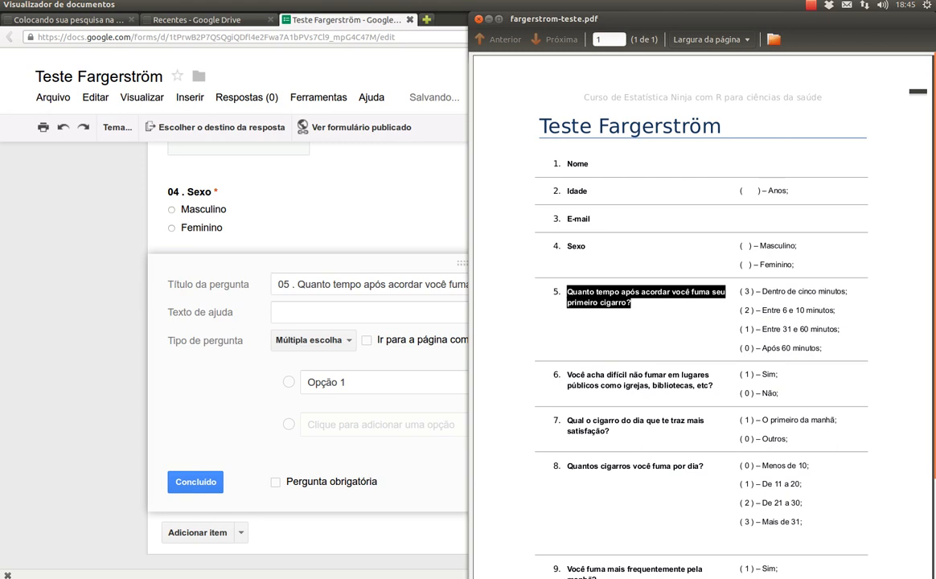
key("alt+Tab")
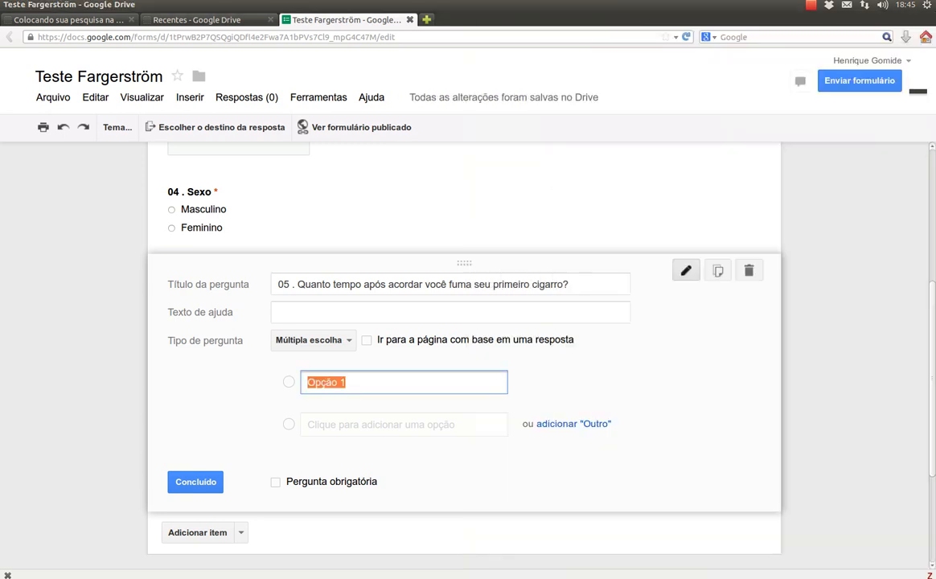
type("Dentro de 4")
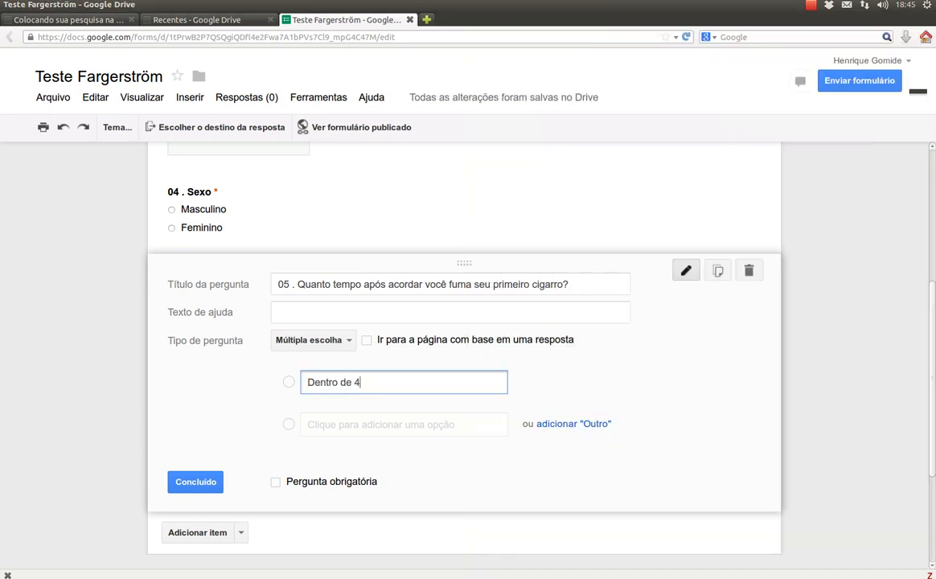
key("BackSpace")
type("5 minutos")
key("Return")
Set the second option of question 05 to "Entre 6 e 10 minutos", consulting the model PDF for the answer wording.
key("alt+Tab")
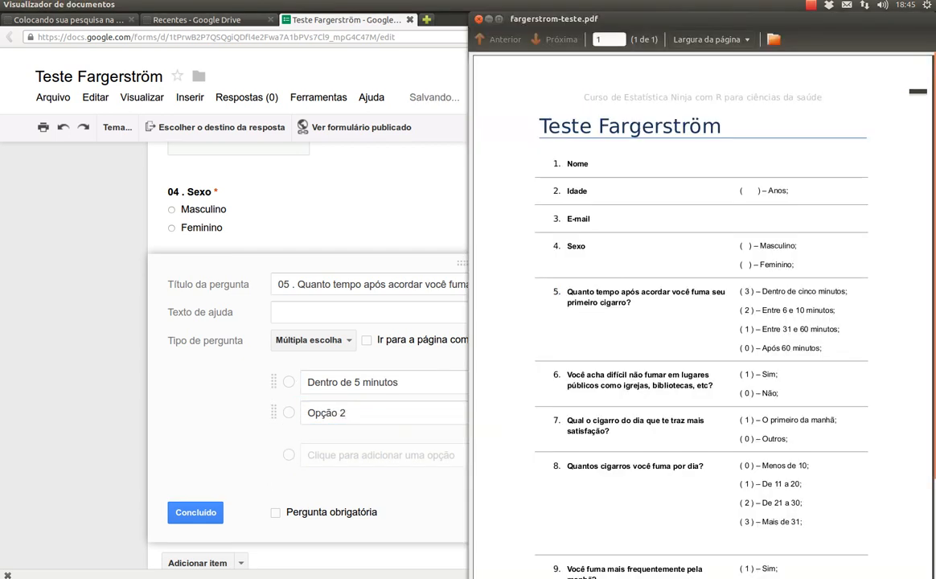
key("alt+Tab")
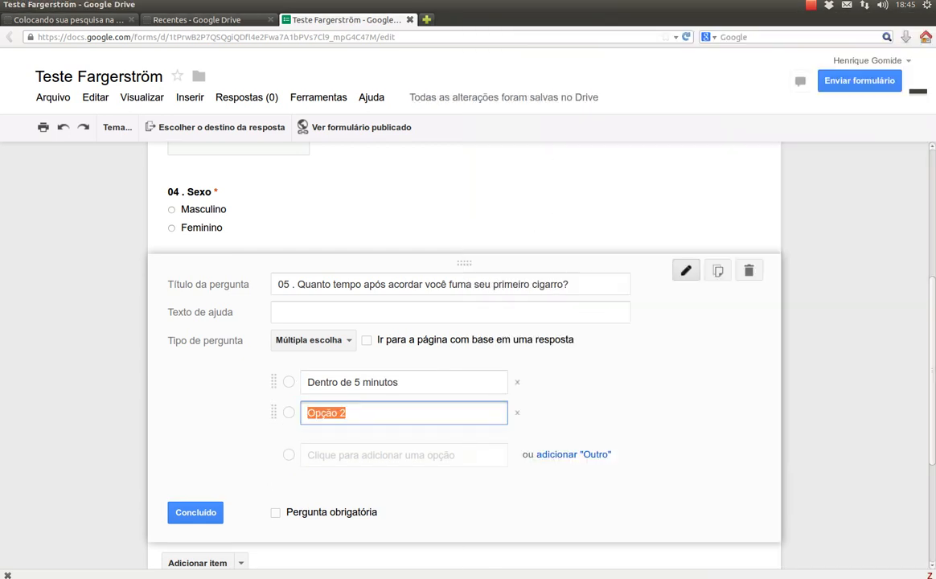
type("Entre 6 e 10 min")
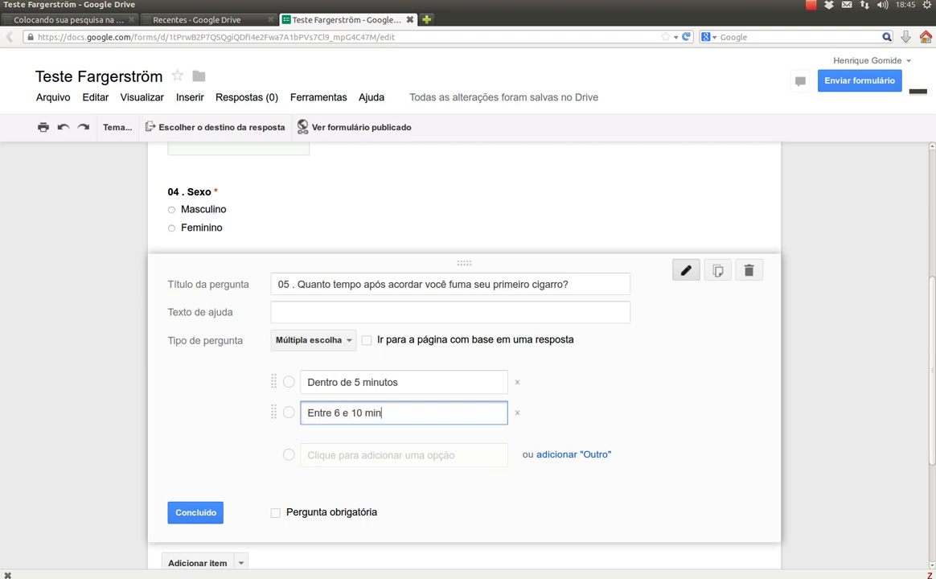
type("utos")
key("alt+Tab")
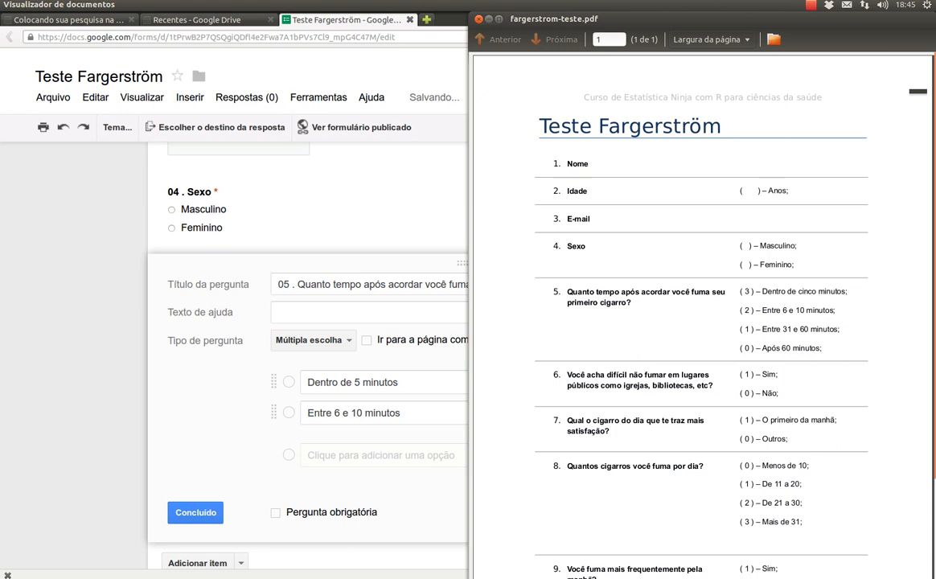
Add a third option "Entre 31 e 60 minutos" to question 05, consulting the model PDF for the answer wording.
key("alt+Tab")
key("Tab")
type("Ent")
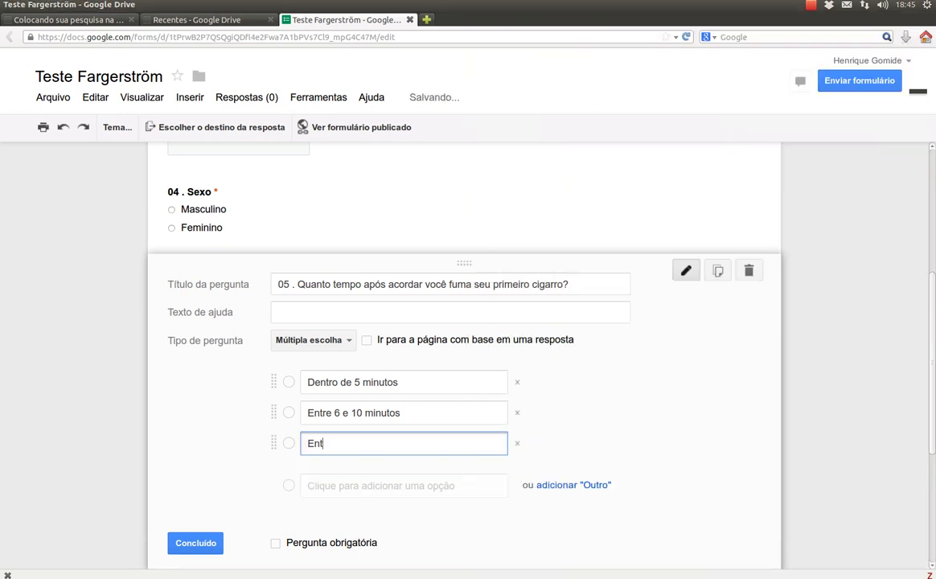
type("re 31 e")
key("alt+Tab")
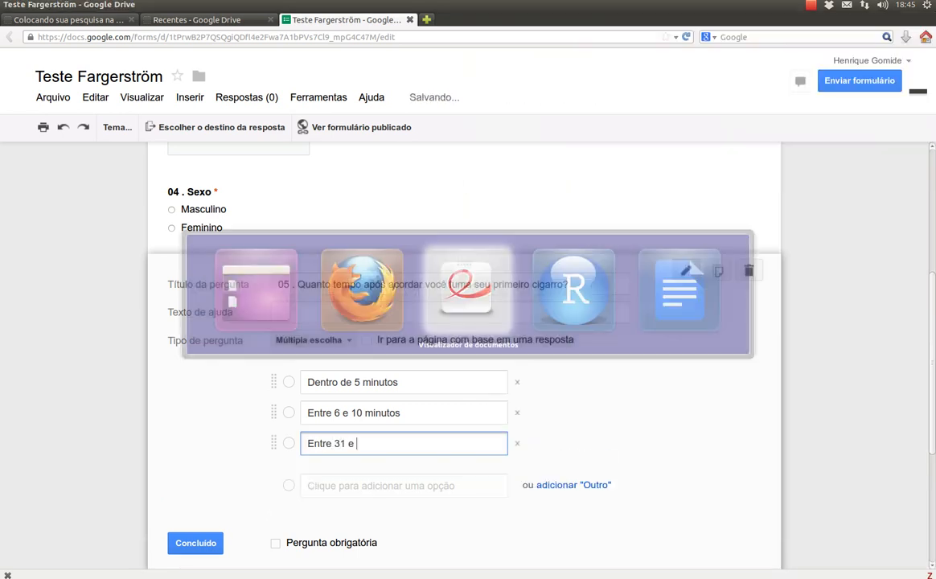
key("alt+Tab")
key("ctrl+a")
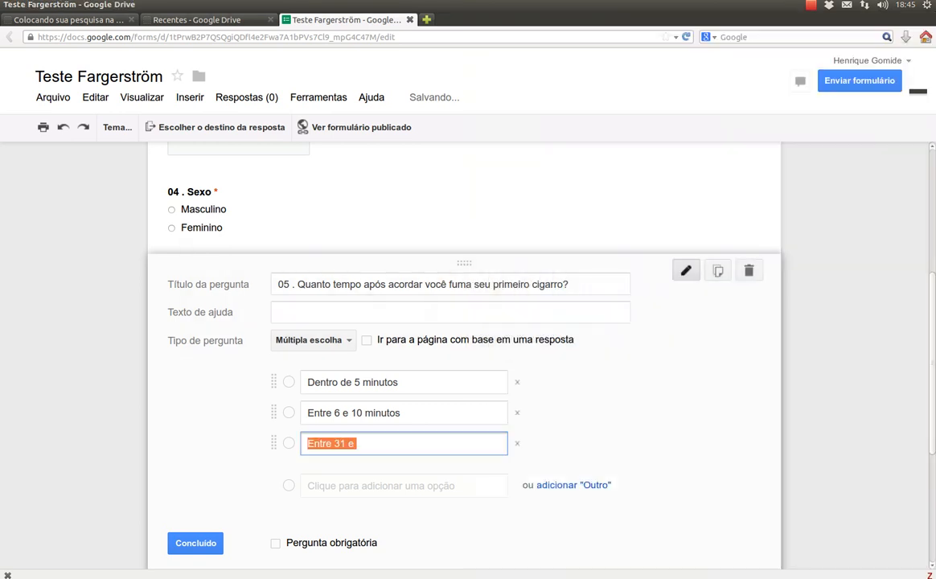
type("6")
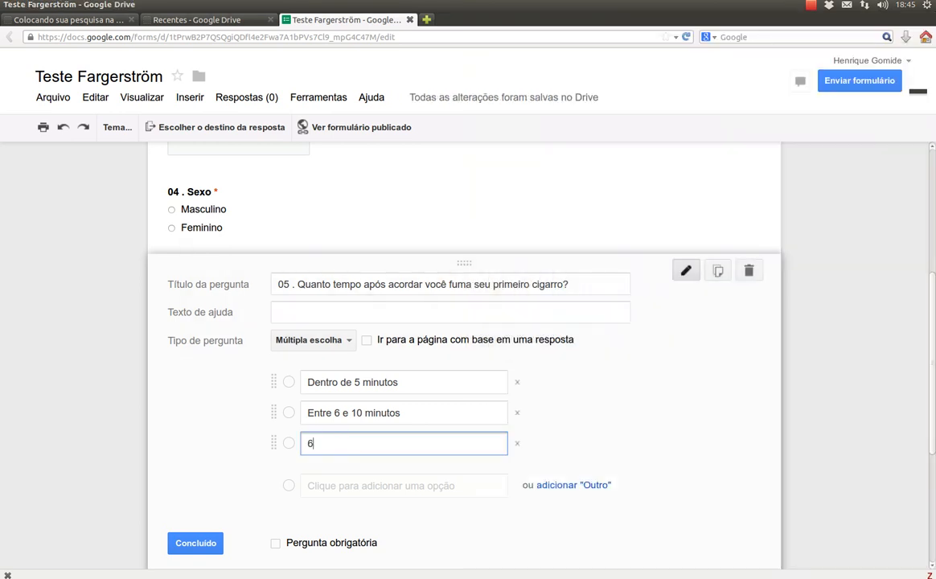
key("ctrl+z")
type("60 minm")
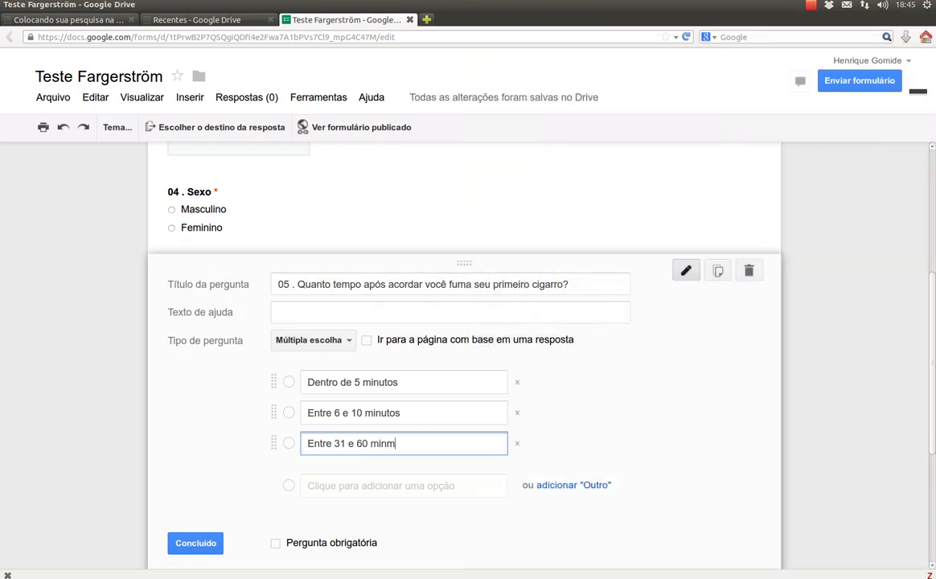
key("BackSpace")
type("utos")
Check the next answer in the model PDF, then clear and re-enter the third option as "Entre 31 e 60 minutos".
key("alt+Tab")
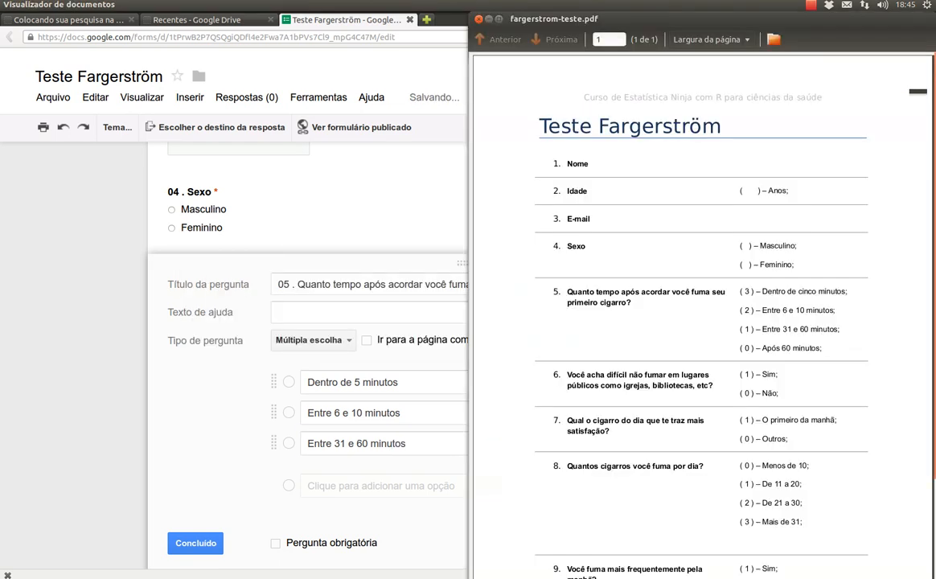
key("alt+Tab")
key("Tab")
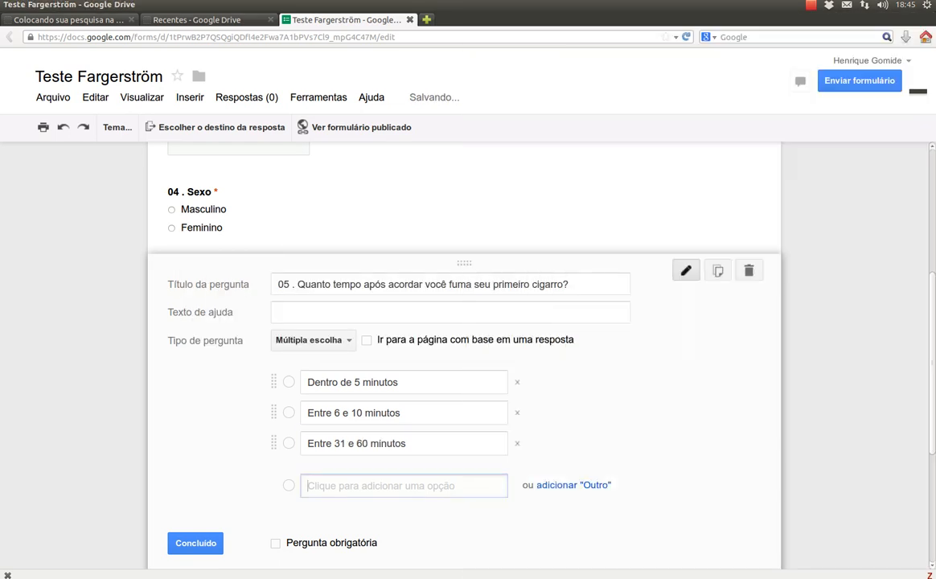
key("BackSpace")
key("BackSpace")
key("BackSpace")
key("BackSpace")
key("BackSpace")
key("BackSpace")
key("BackSpace")
key("BackSpace")
type("A")
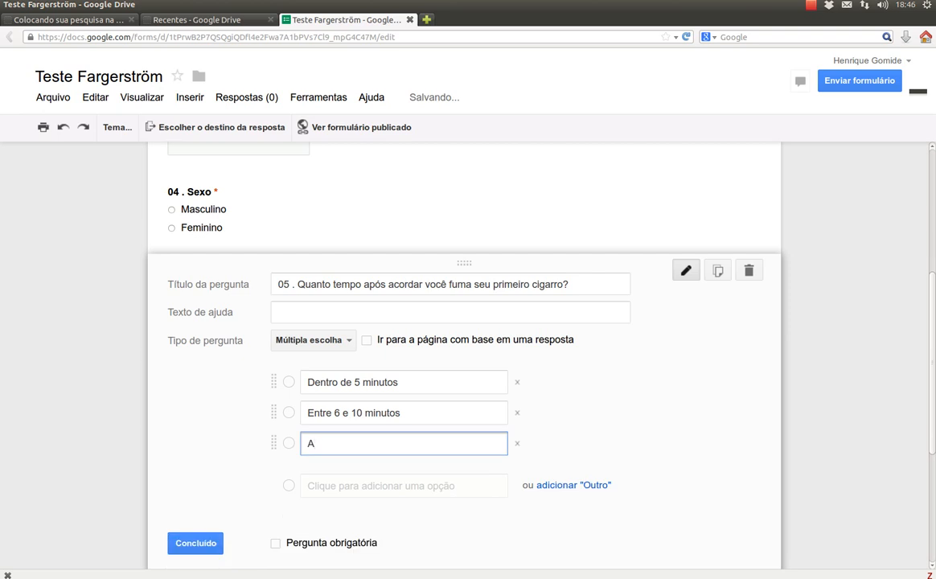
type("ntre 31 e 60 minutos")
Add a fourth option "Após 60 minutos" to question 05.
key("Tab")
key("BackSpace")
key("BackSpace")
key("BackSpace")
key("BackSpace")
key("BackSpace")
key("BackSpace")
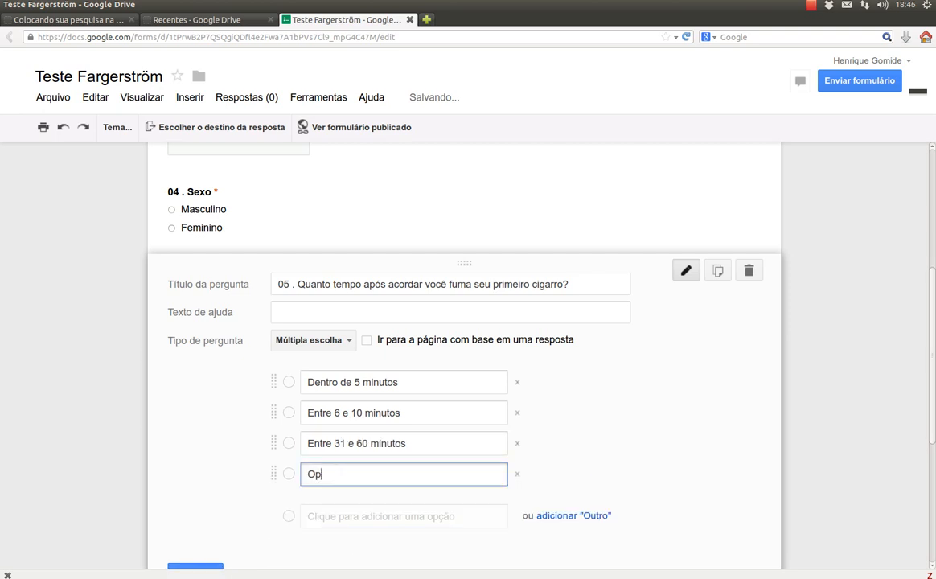
key("BackSpace")
type("Aop")
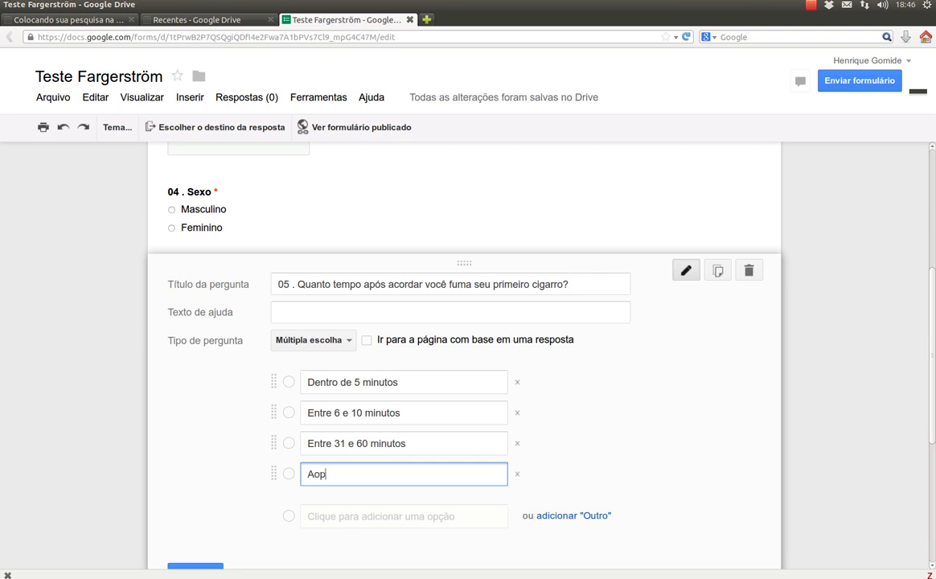
key("BackSpace")
key("BackSpace")
type("pós 60 minutos")
Mark question 05 as required and finish editing it.
scroll(464, 355, "down", 2)
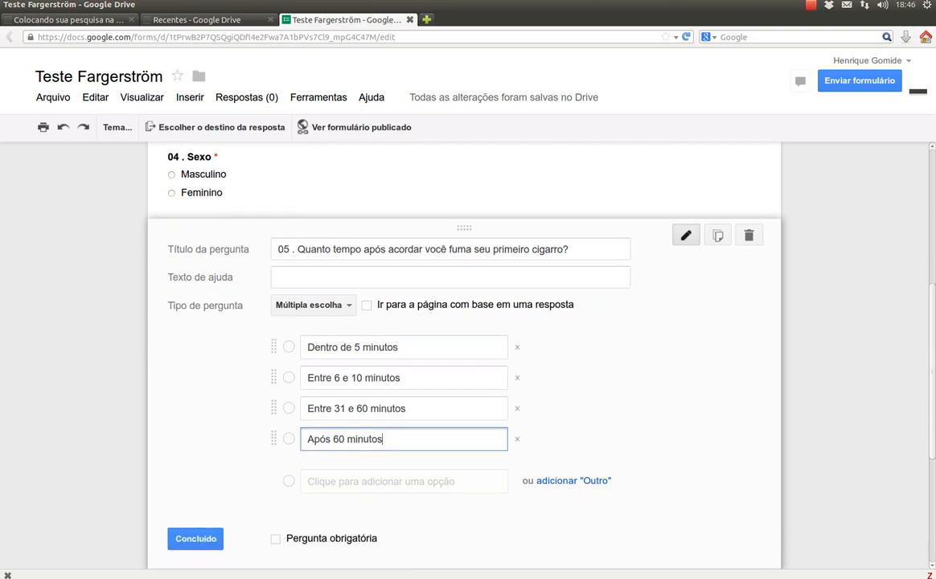
left_click(275, 503)
left_click(195, 503)
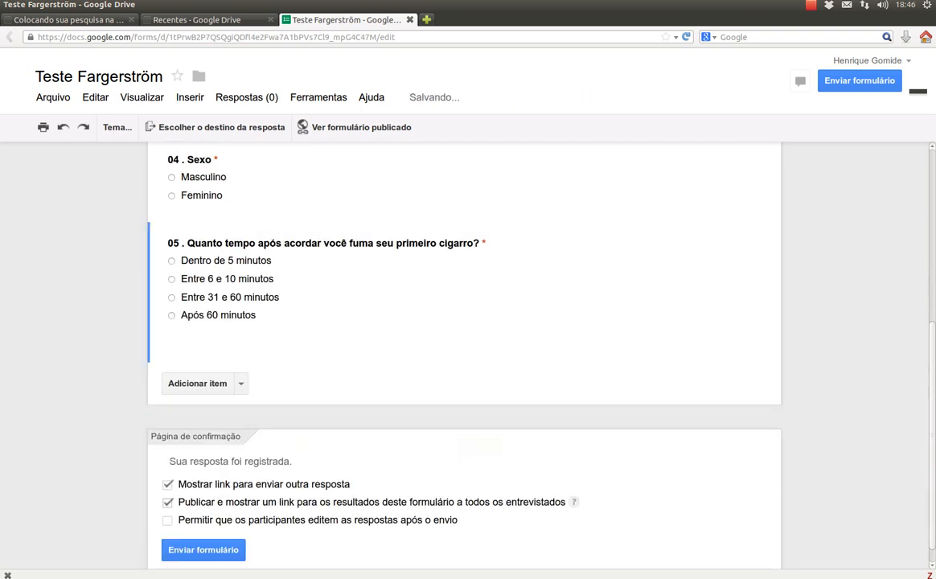
Review the remaining questions and their answers in the model PDF, through question 10.
scroll(463, 356, "up", 2)
key("alt+Tab")
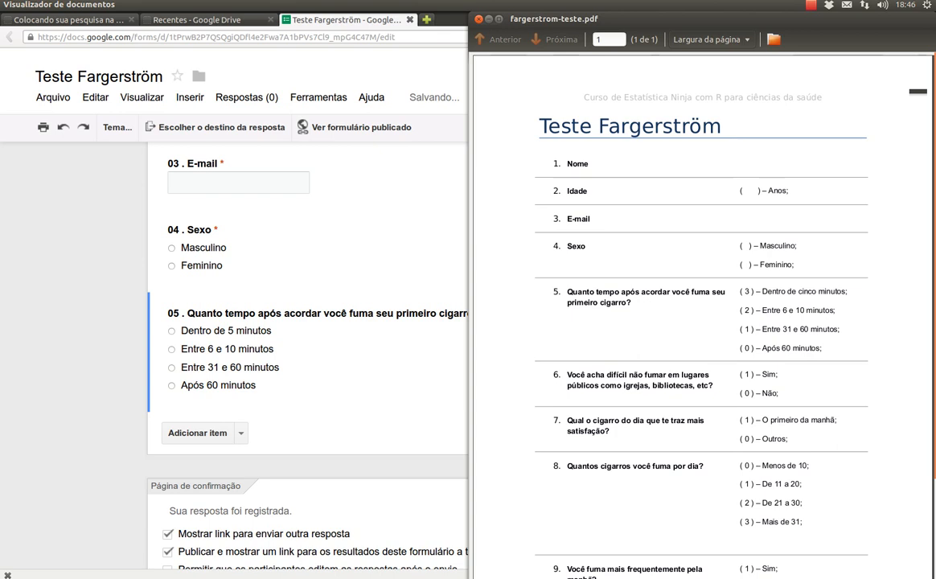
scroll(702, 321, "down", 1)
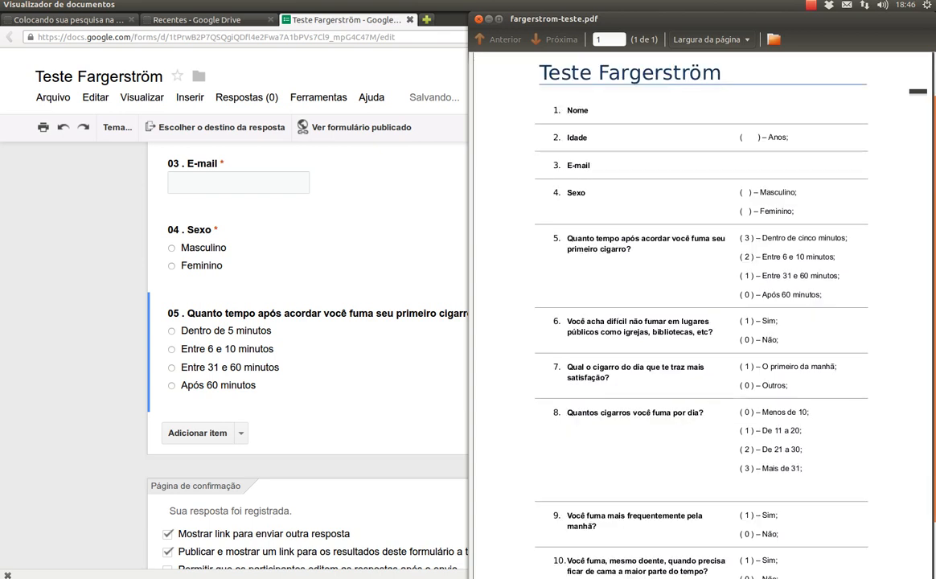
scroll(702, 321, "down", 1)
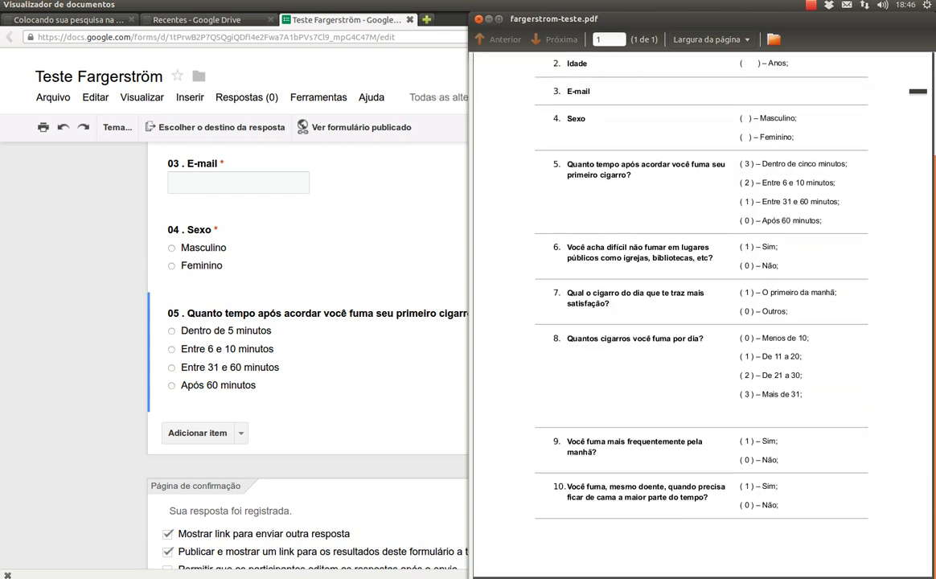
scroll(702, 321, "up", 2)
scroll(702, 322, "up", 1)
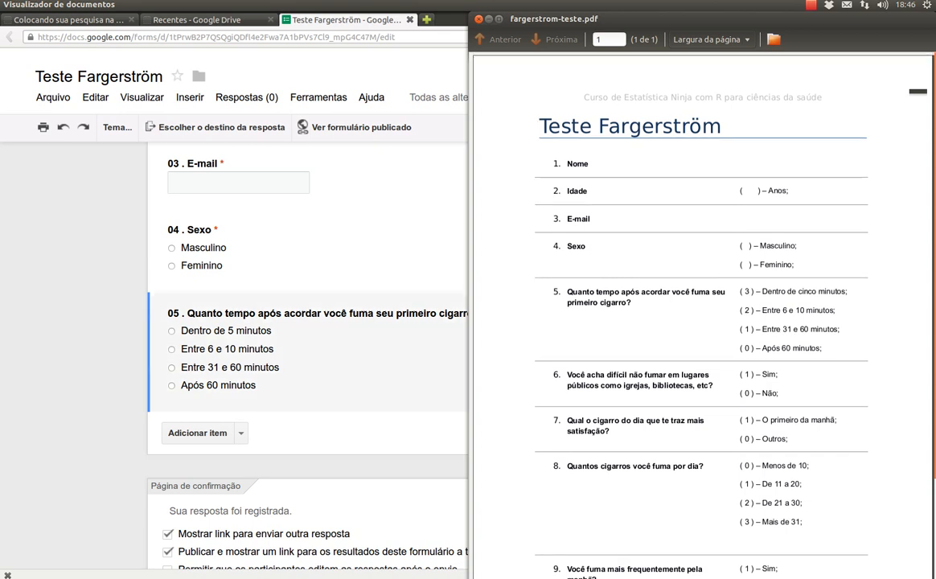
key("alt+Tab")
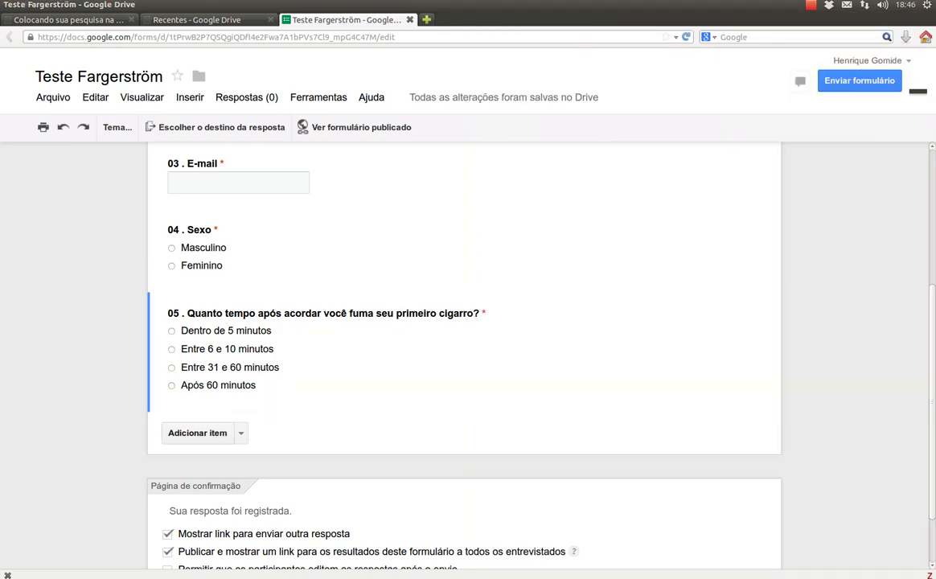
Add a question titled "06 . Você acha difícil não fumar em lugares públicos como igrejas, bibliotecas, etc?", copying the question text from the model PDF.
left_click(197, 432)
type("06 .")
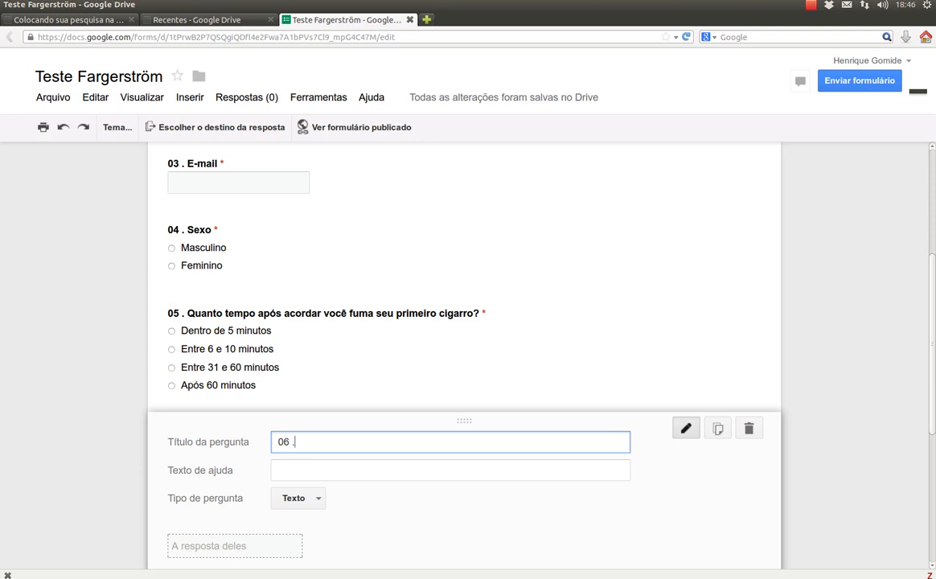
key("alt+Tab")
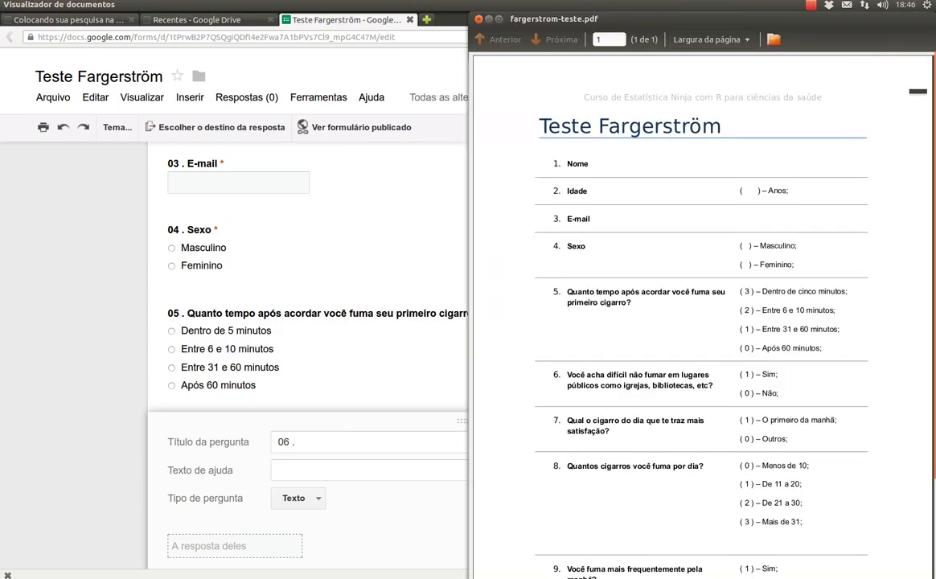
triple_click(665, 385)
key("ctrl+c")
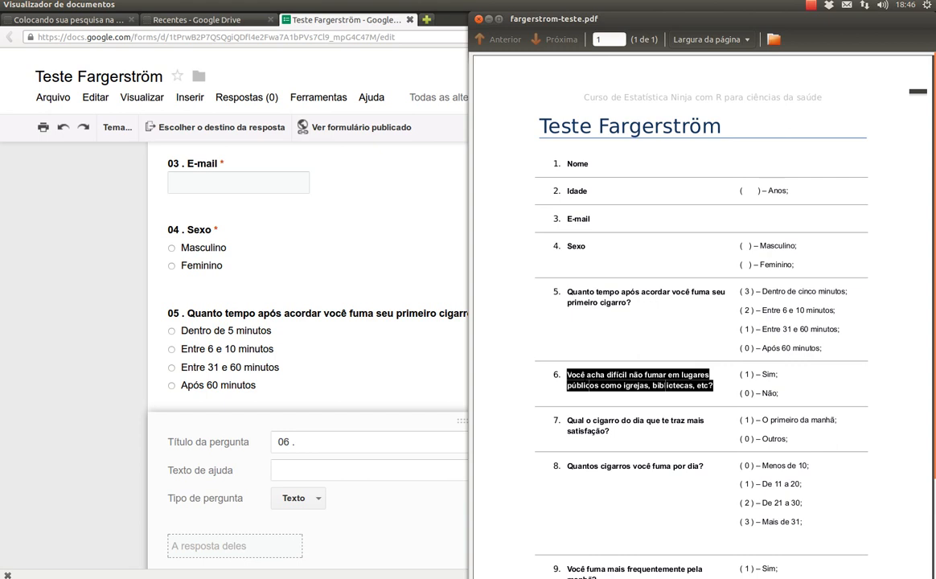
key("alt+Tab")
key("ctrl+v")
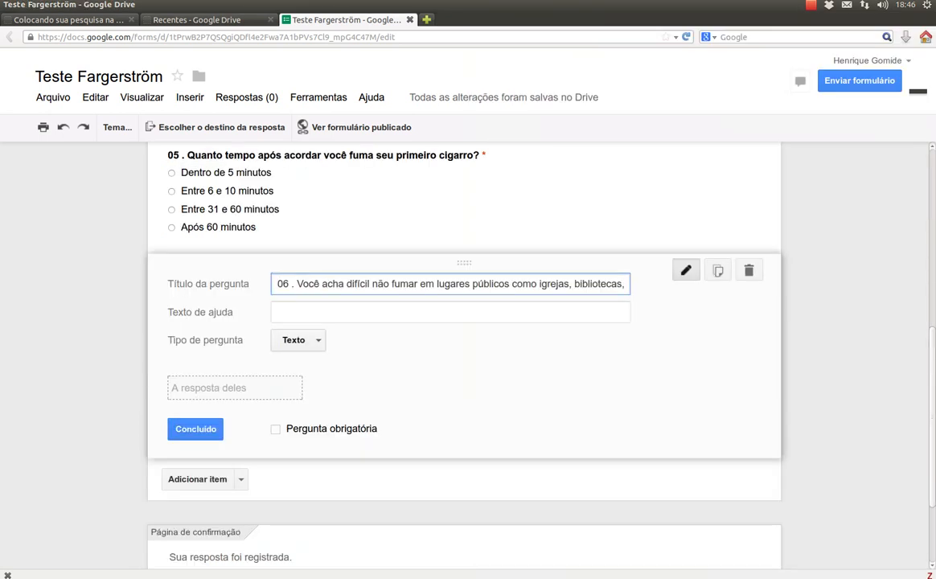
Set question 06's type to Múltipla escolha and check its answers in the model PDF.
left_click(299, 339)
left_click(330, 382)
left_click(330, 382)
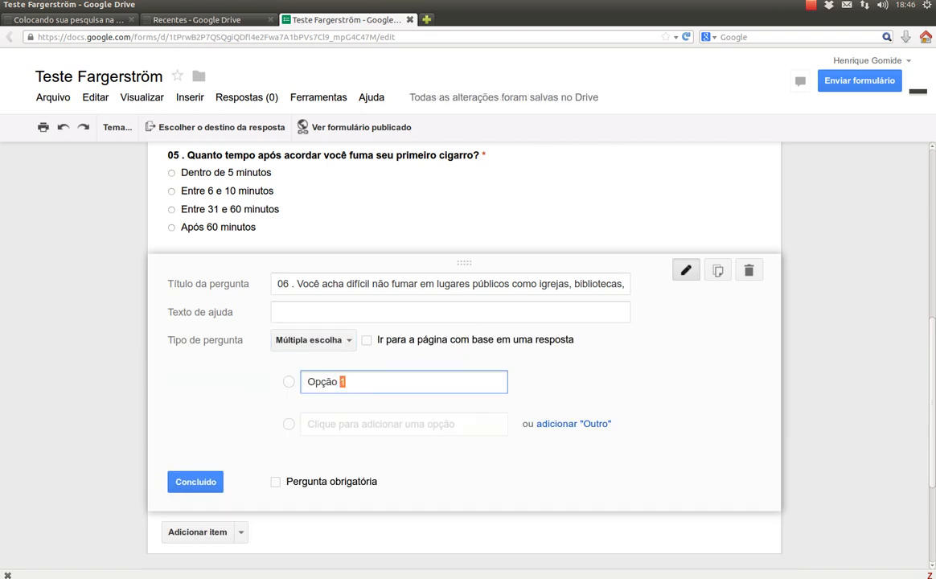
key("alt+Tab")
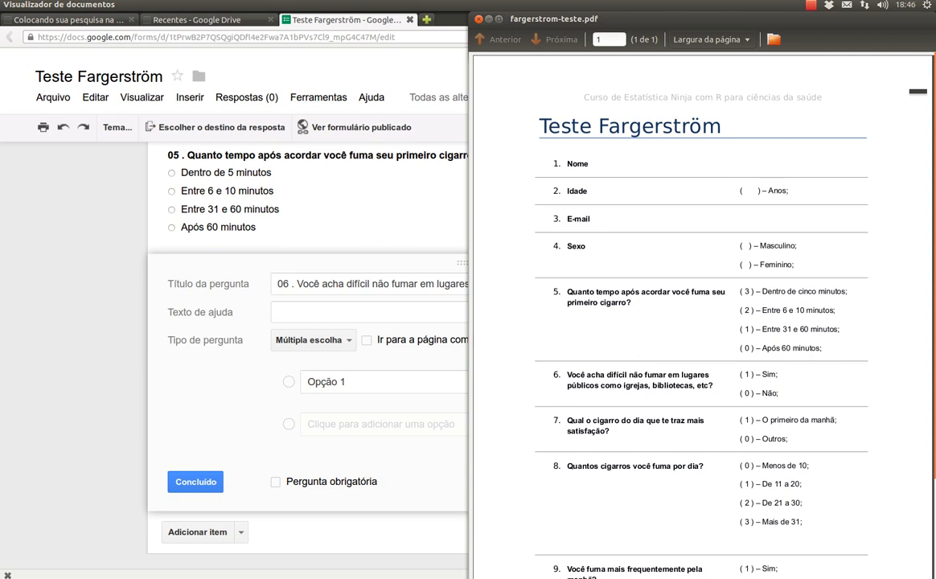
key("alt+Tab")
type("Si")
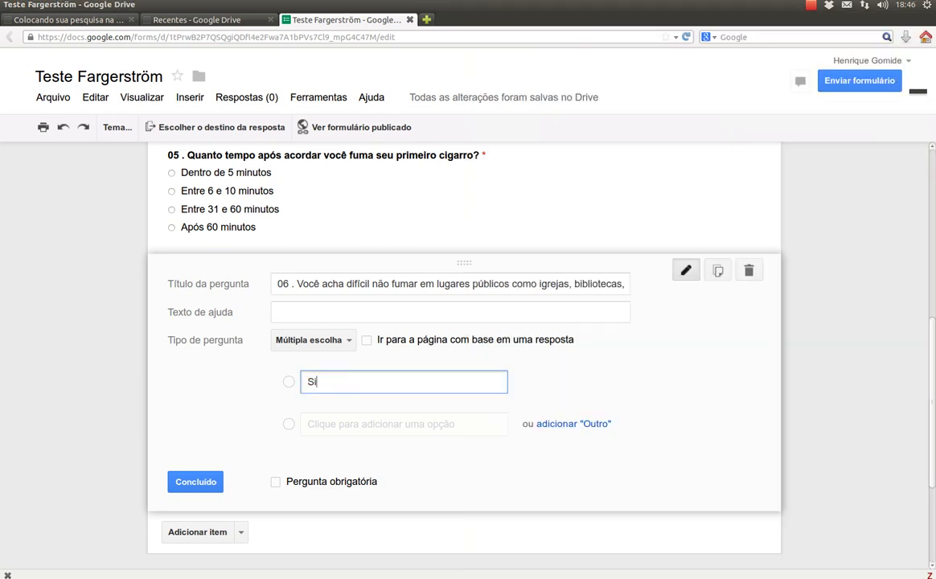
type("m")
key("Return")
key("BackSpace")
key("BackSpace")
key("BackSpace")
key("BackSpace")
key("BackSpace")
key("BackSpace")
key("BackSpace")
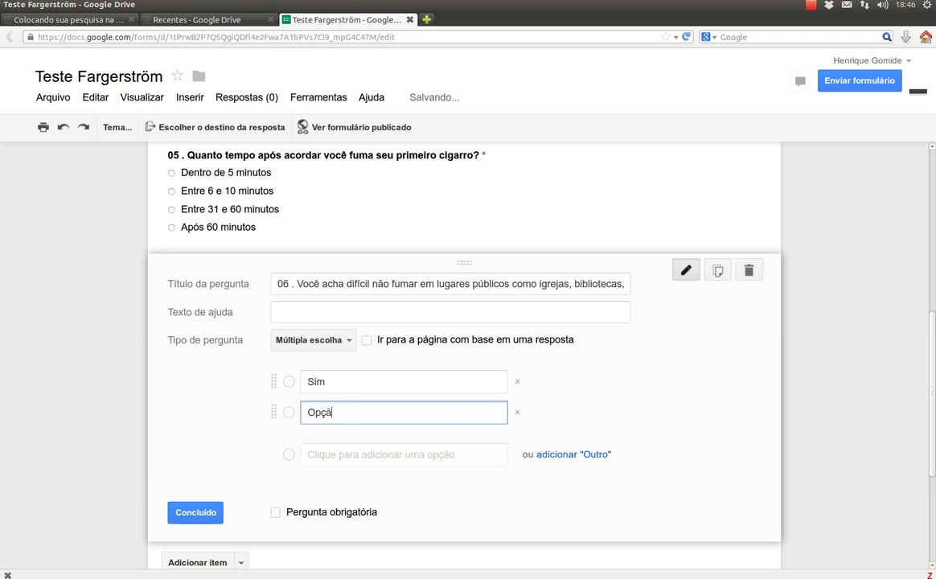
key("BackSpace")
key("BackSpace")
key("BackSpace")
key("BackSpace")
type("N")
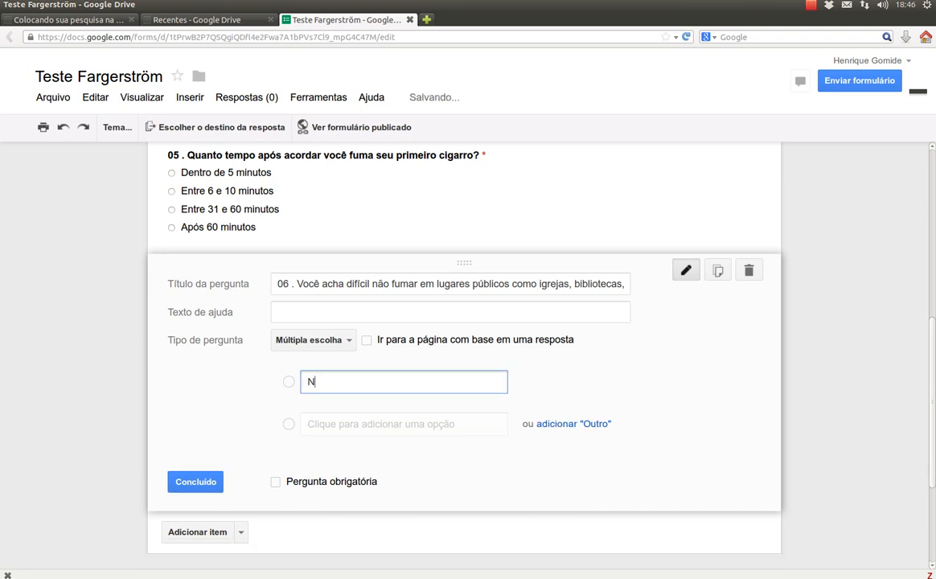
key("BackSpace")
Give question 06 the options "Sim" and "Não", and save it as a required question.
type("Sim")
key("Return")
type("Não")
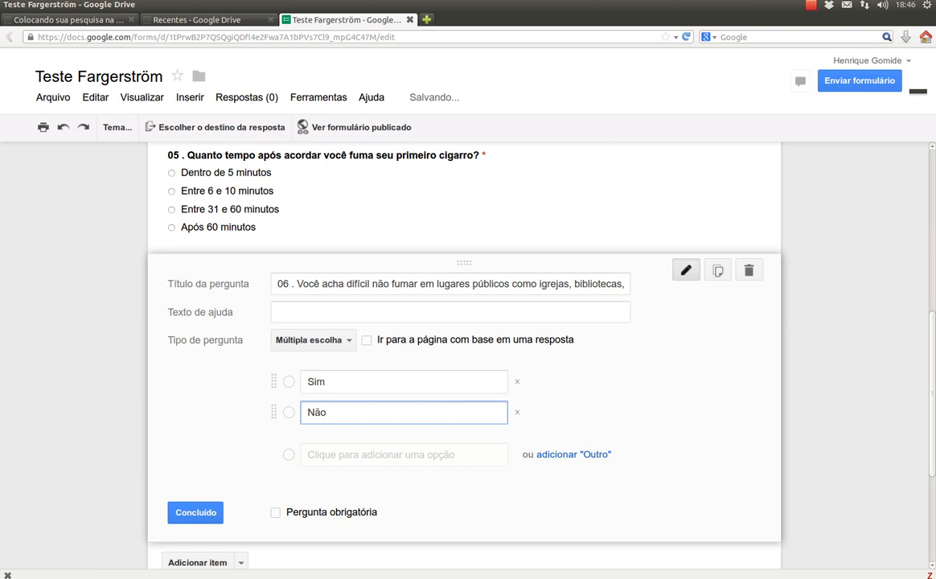
left_click(275, 512)
left_click(196, 512)
Add a question titled "07 . Qual o cigarro do dia que te traz mais satisfação?", copying the question text from the model PDF.
key("alt+Tab")
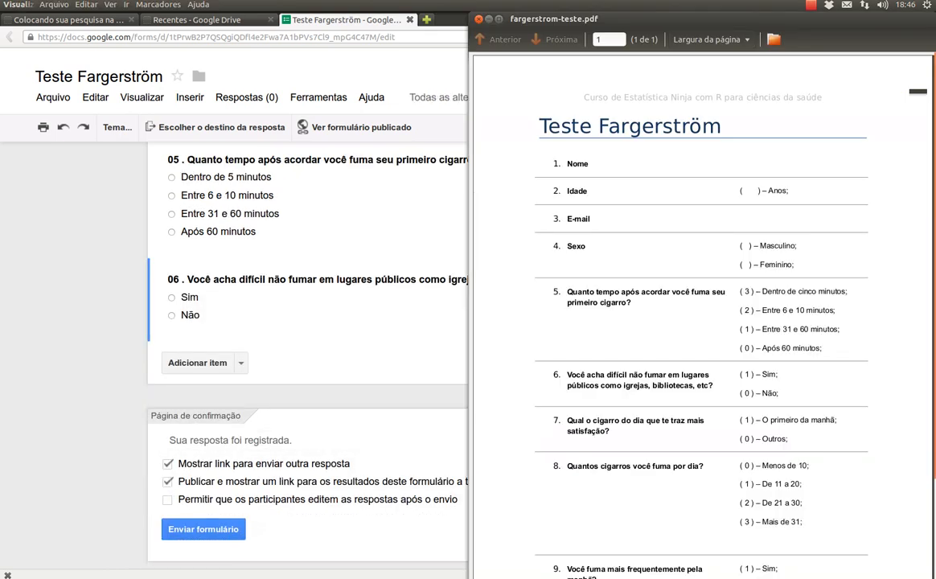
scroll(611, 377, "down", 1)
mouse_move(567, 377)
left_mouse_down()
mouse_move(611, 379)
mouse_move(564, 367)
left_mouse_up()
key("ctrl+c")
left_click(611, 376)
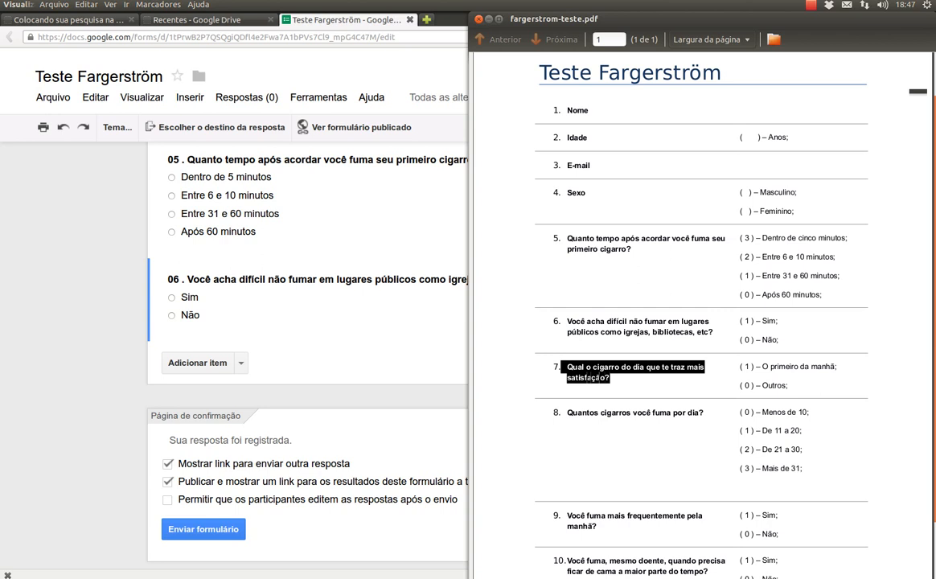
key("alt+Tab")
left_click(197, 362)
key("ctrl+v")
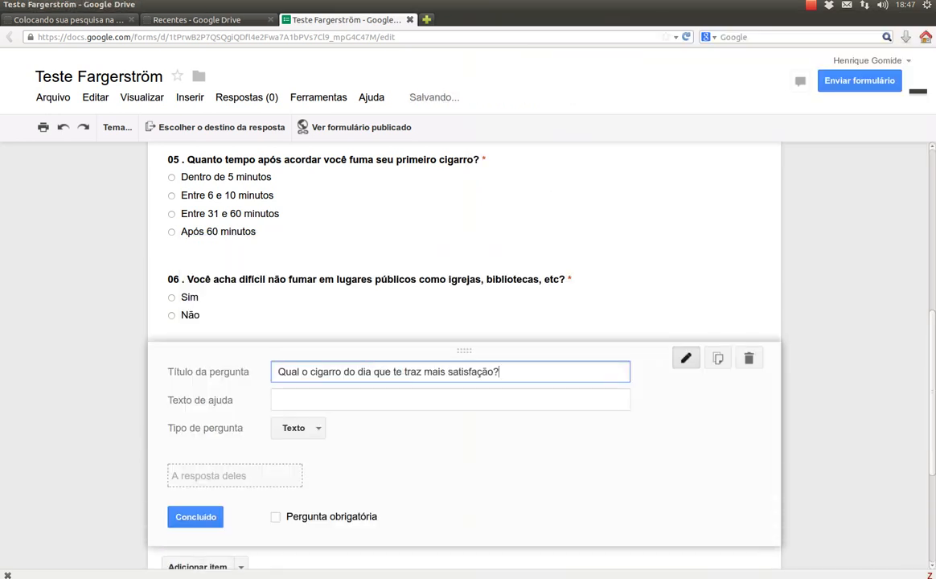
left_click(278, 371)
type("07 .")
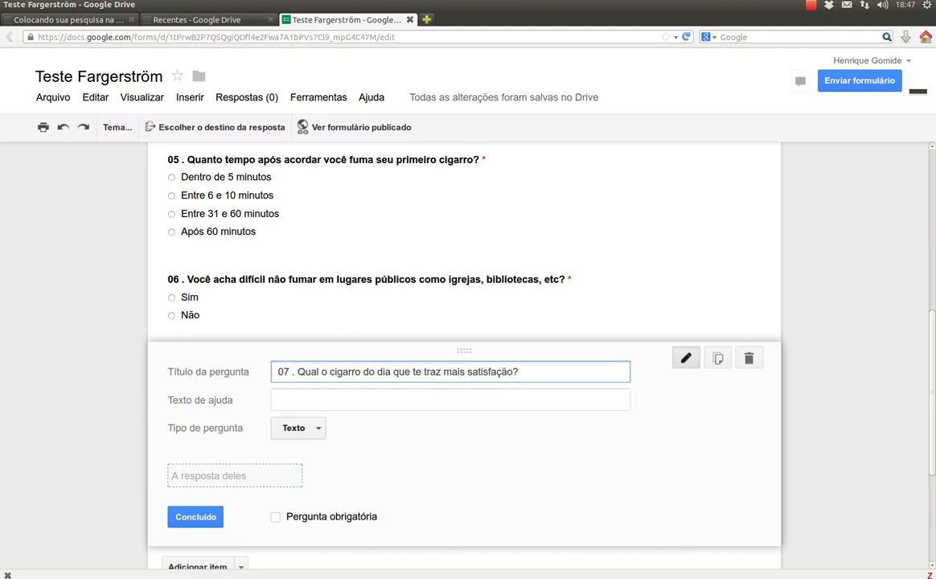
Set question 07's type to Múltipla escolha and check its answers in the model PDF.
left_click(300, 427)
left_click(330, 428)
key("alt+Tab")
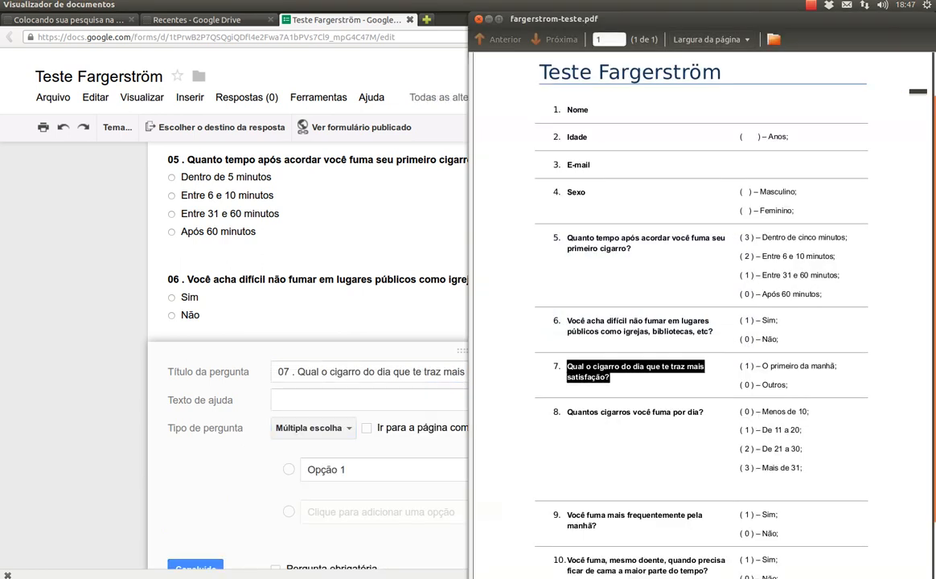
key("alt+Tab")
Set the first option of question 07 to "O primeiro da manhã" and add a second option below it.
scroll(463, 337, "down", 3)
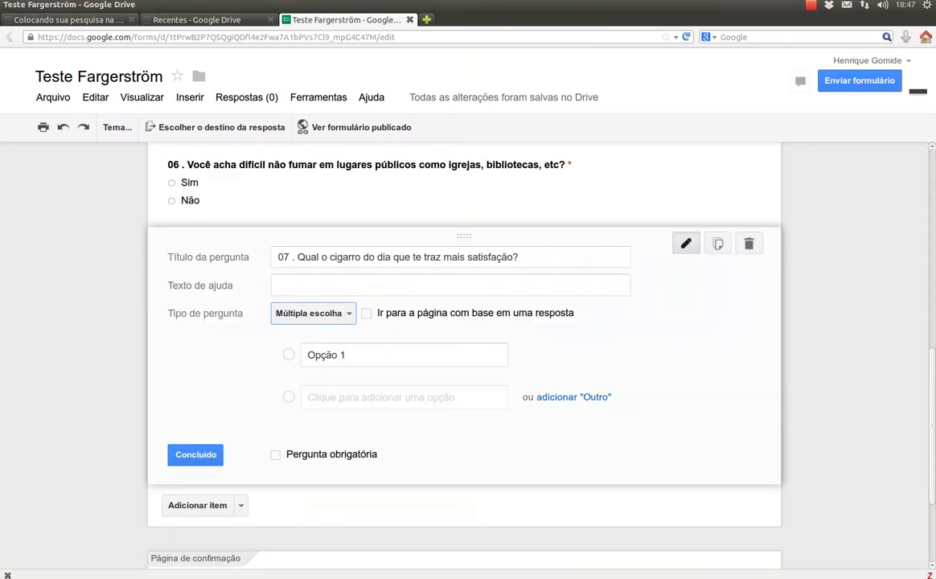
double_click(343, 354)
key("ctrl+a")
type("O")
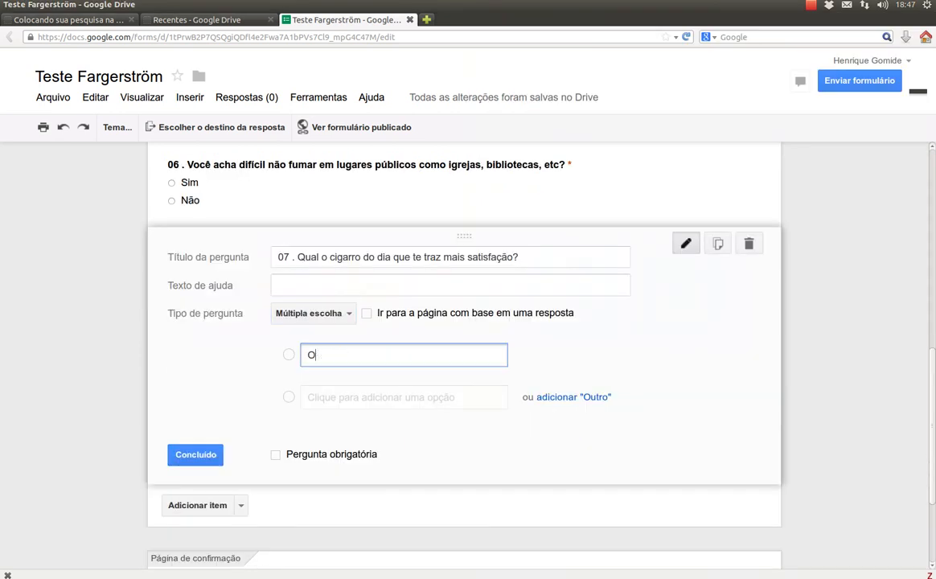
type(" primeiro da manhã")
key("Return")
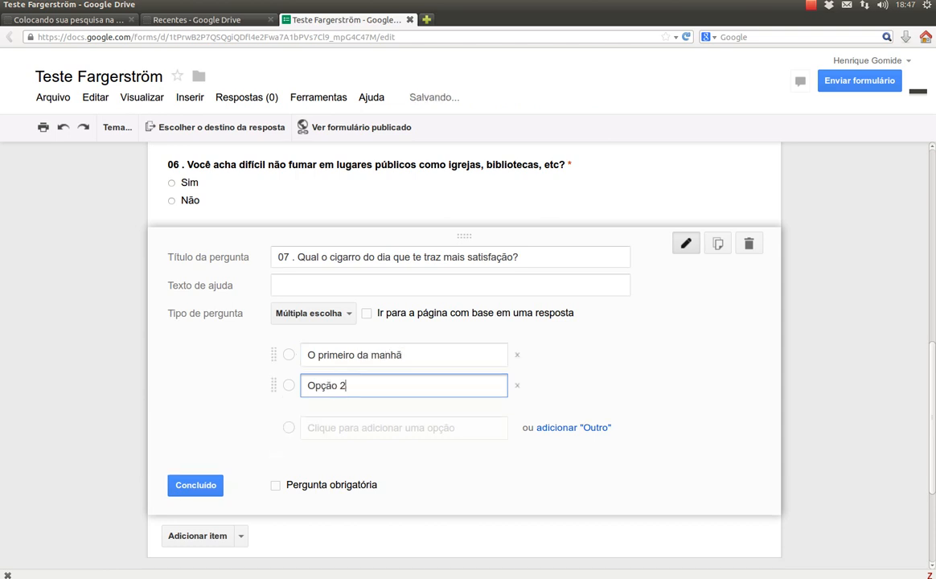
Set the second option of question 07 to "Outros", make the question required, and save it.
key("alt+Tab")
key("alt+Tab")
type("out")
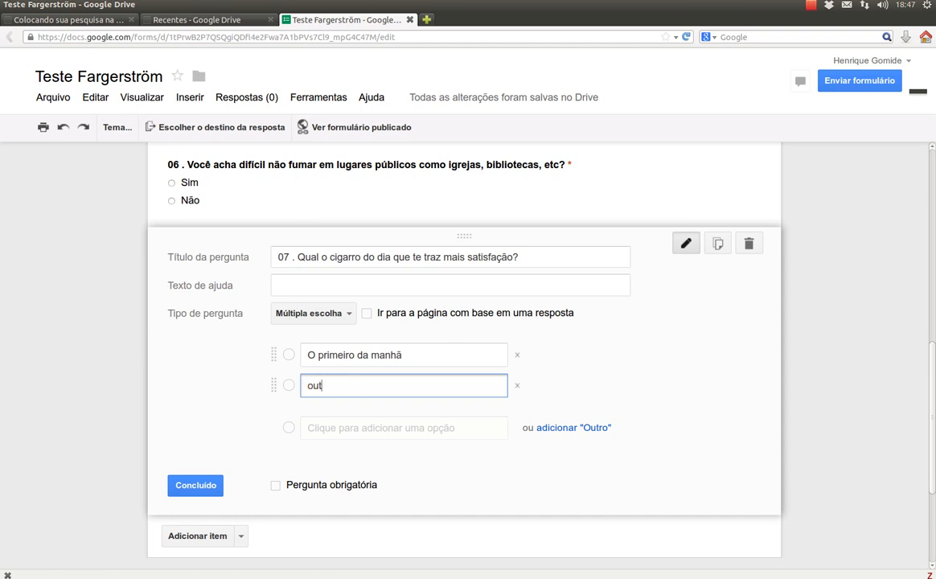
key("BackSpace")
key("BackSpace")
key("BackSpace")
type("Outros")
left_click(275, 485)
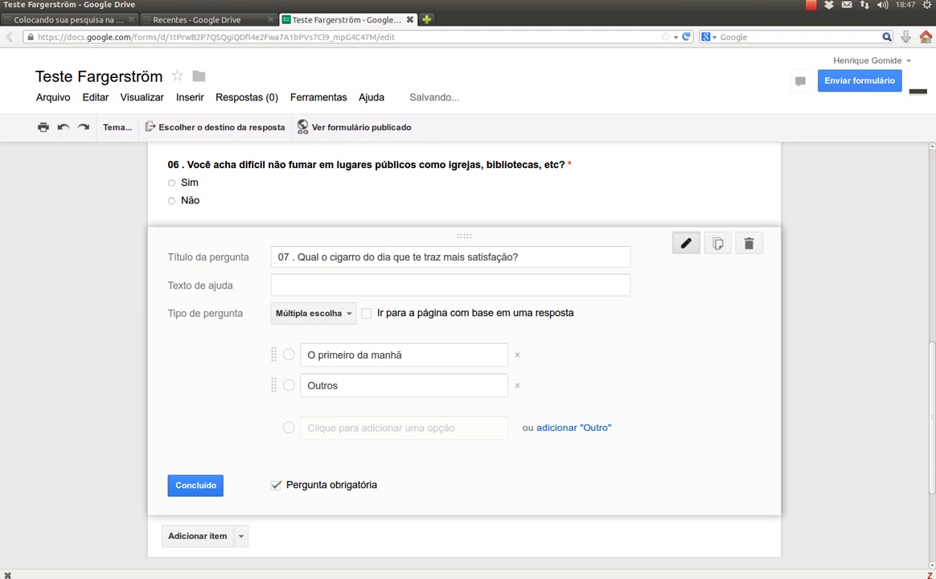
left_click(195, 486)
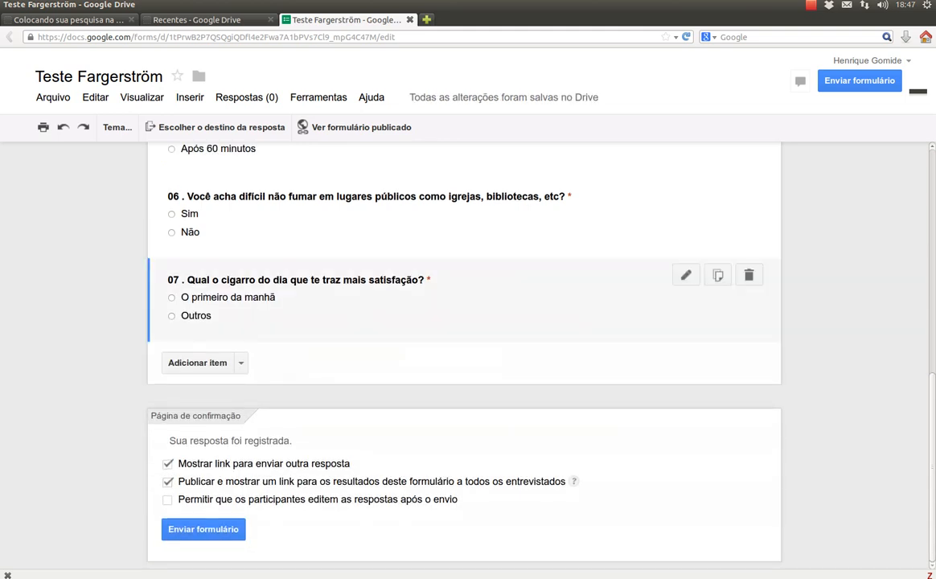
Review the form's questions 01 to 07 and compare them with the model PDF.
scroll(464, 322, "up", 2)
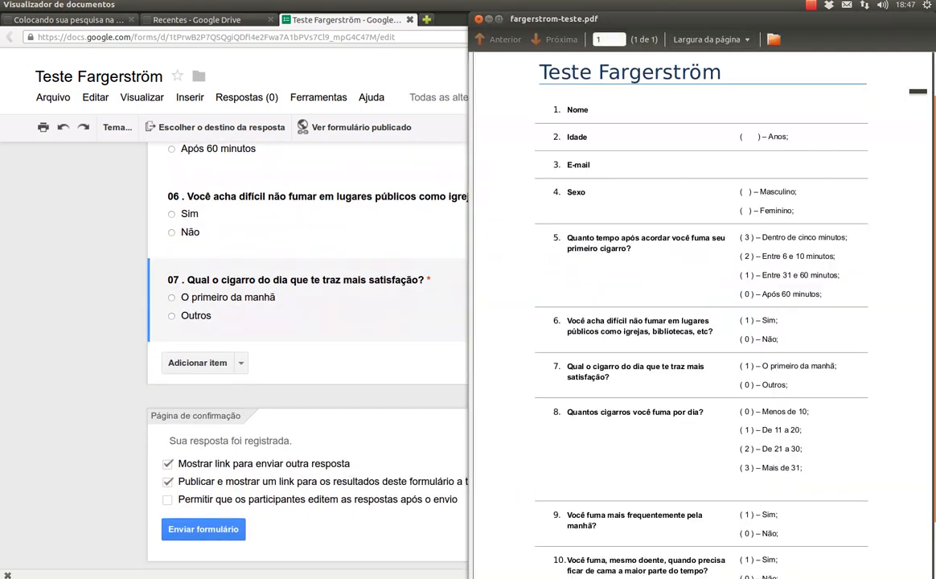
scroll(700, 321, "down", 1)
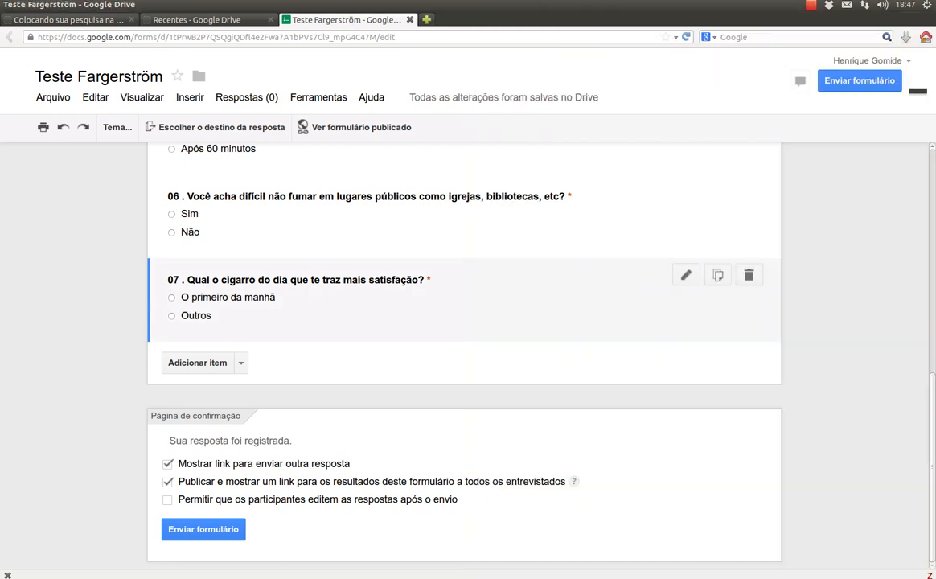
scroll(463, 322, "up", 4)
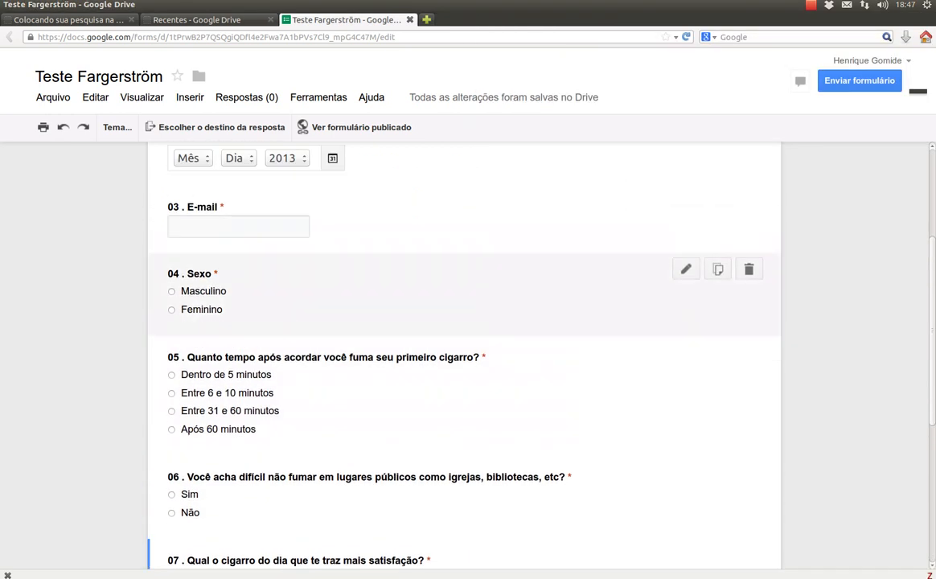
scroll(464, 285, "up", 2)
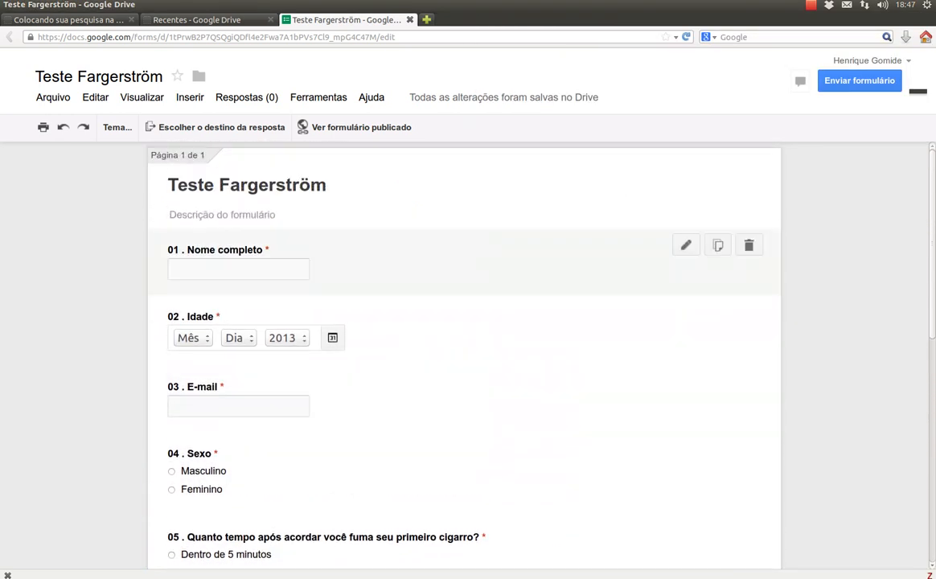
scroll(464, 322, "down", 4)
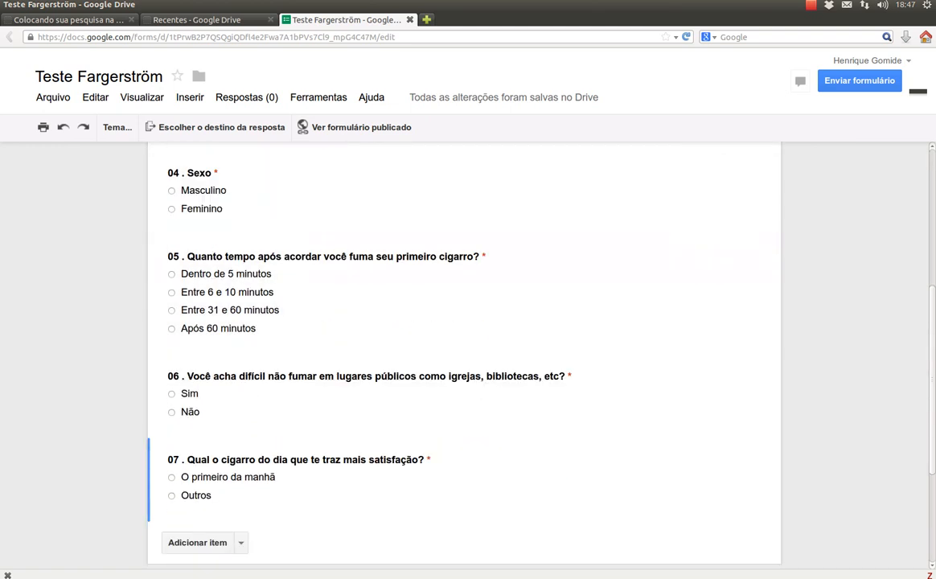
left_click(810, 5)
left_click(821, 33)
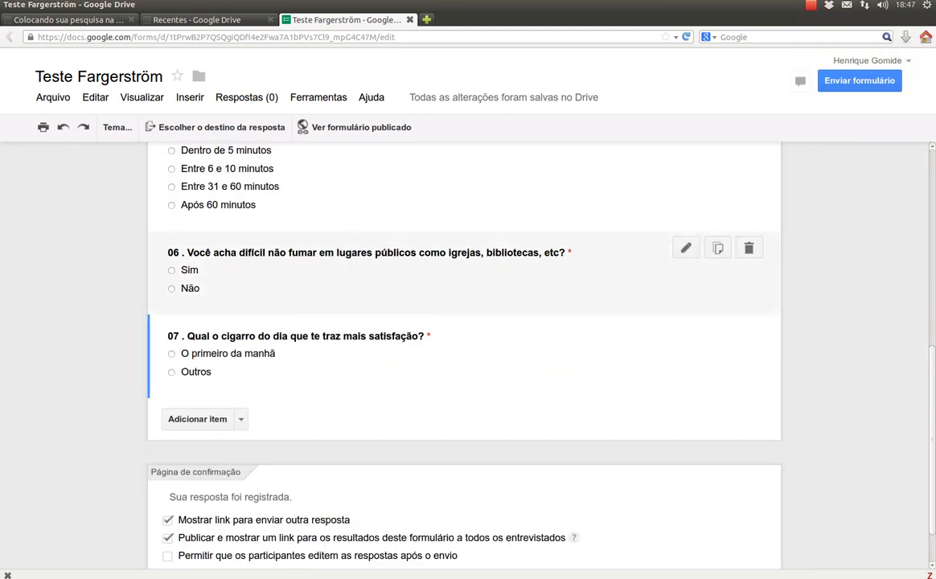
scroll(464, 289, "down", 1)
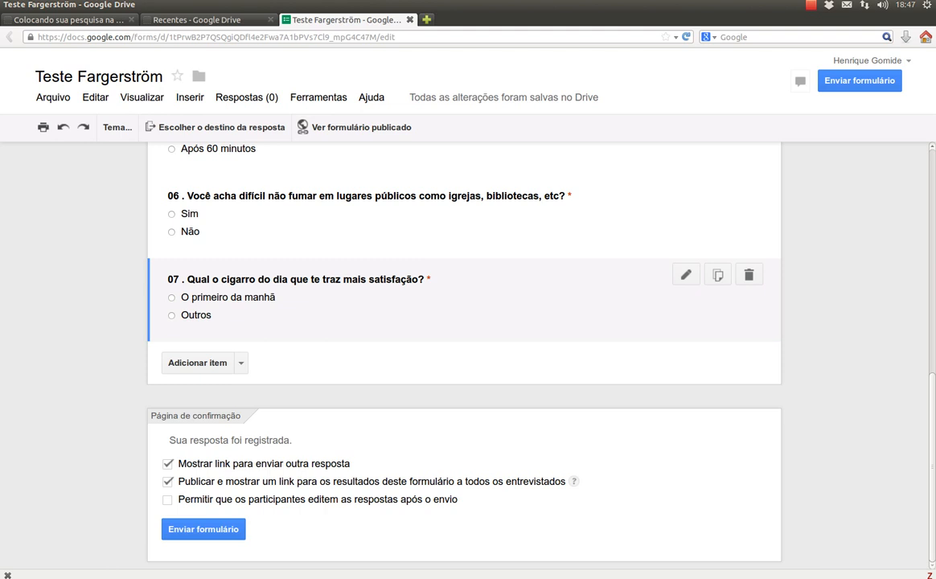
Try answer-based page branching on question 07, check the destinations offered for its first option, turn branching off, and close the question.
scroll(464, 300, "up", 3)
left_click(686, 379)
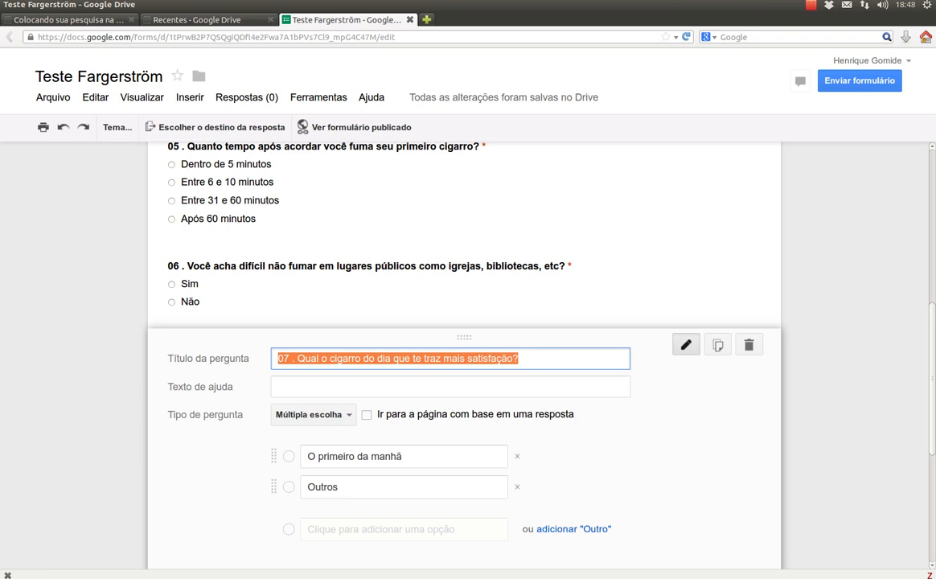
left_click(367, 414)
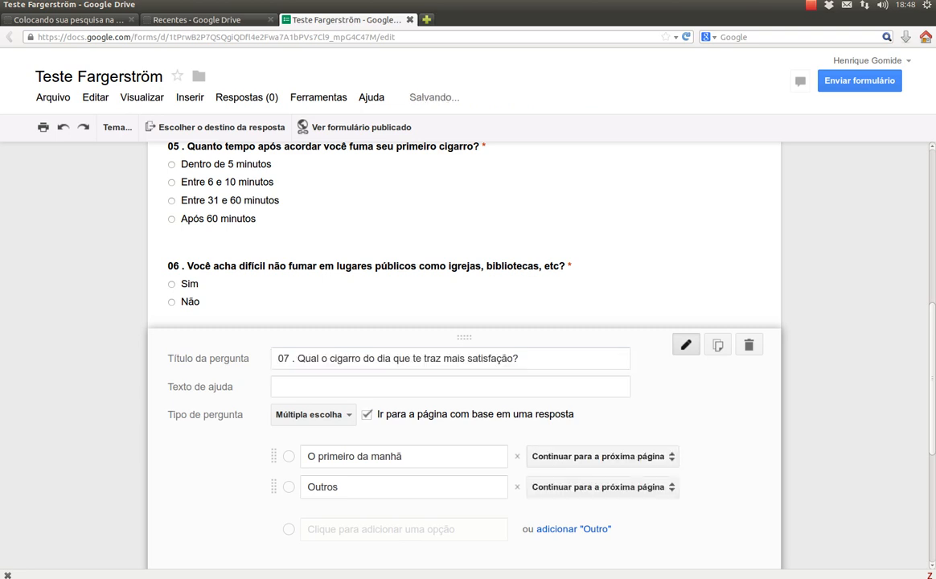
left_click(602, 456)
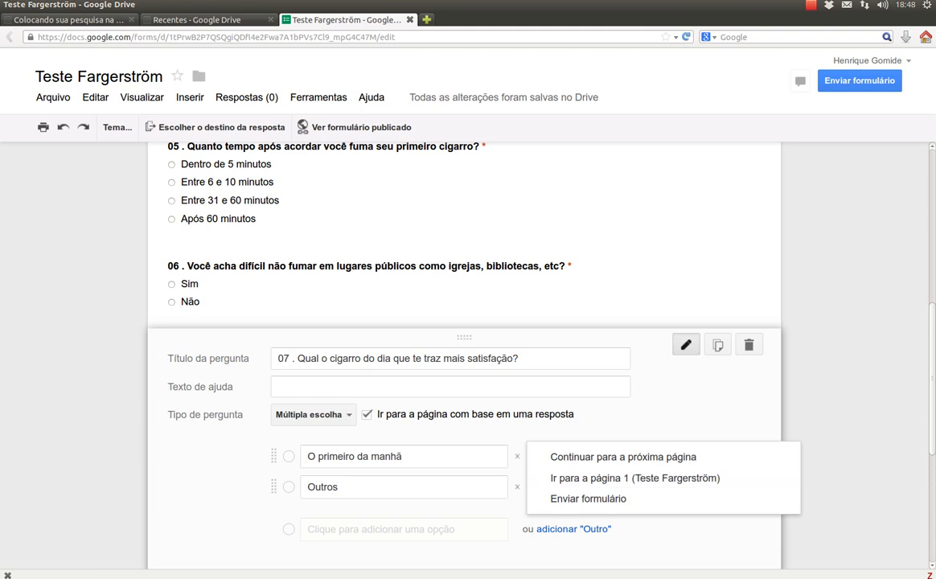
left_click(367, 414)
scroll(464, 322, "down", 4)
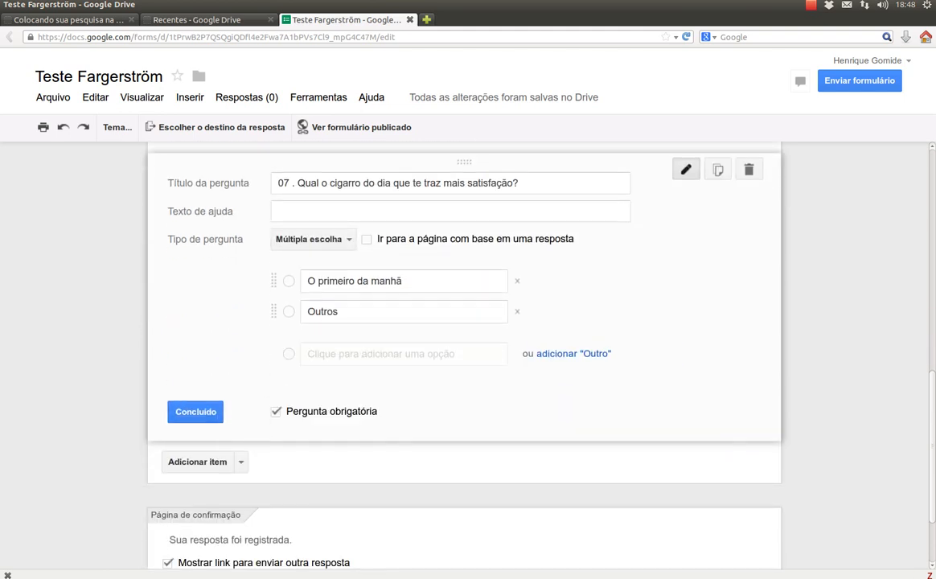
left_click(196, 411)
Look over the whole form and the item types that can be added after question 07, including the layout items.
scroll(196, 411, "up", 8)
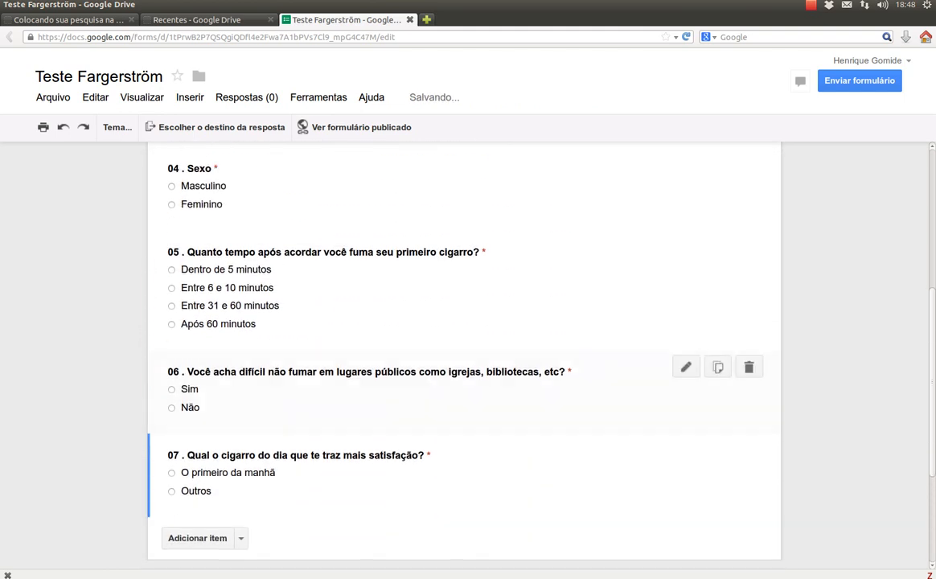
scroll(464, 362, "up", 2)
scroll(464, 361, "down", 8)
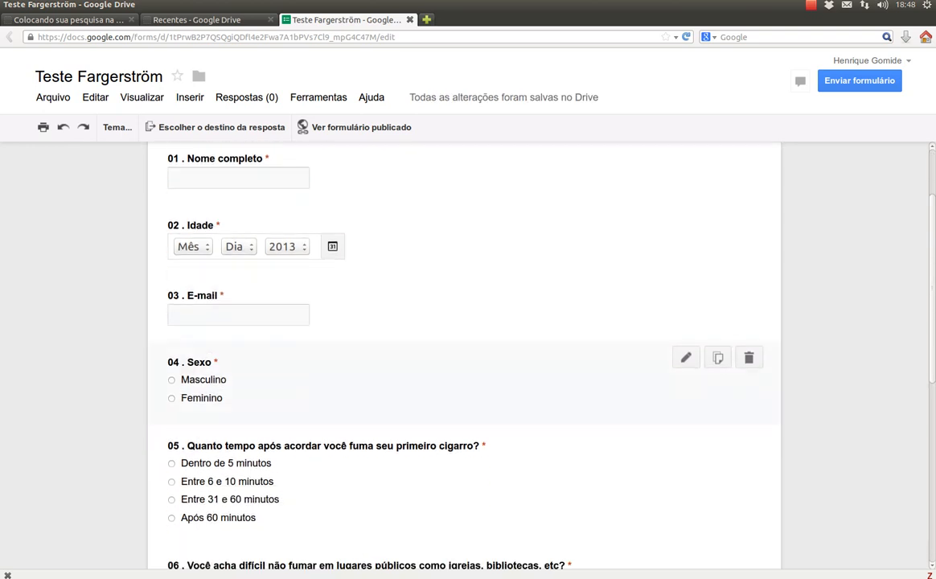
scroll(464, 322, "down", 3)
left_click(240, 367)
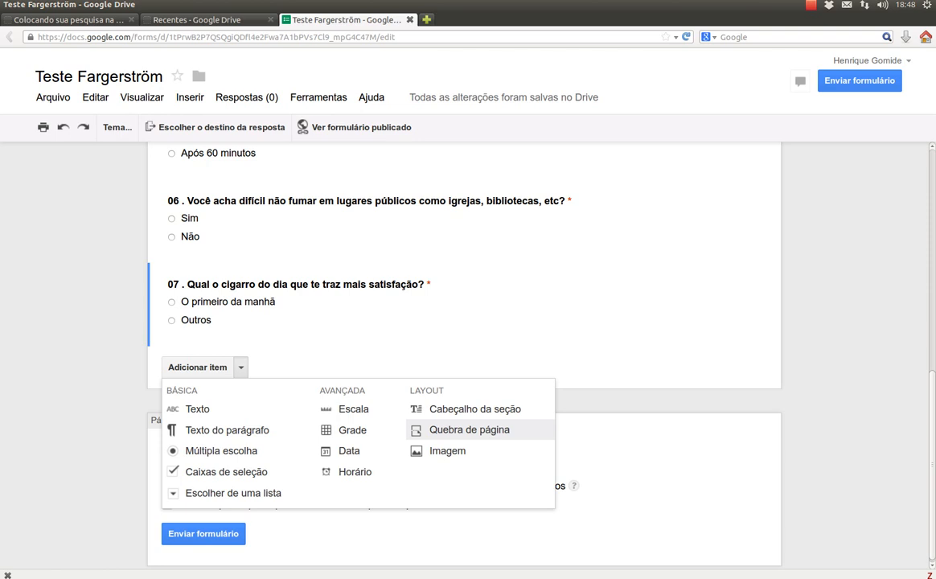
left_click(643, 483)
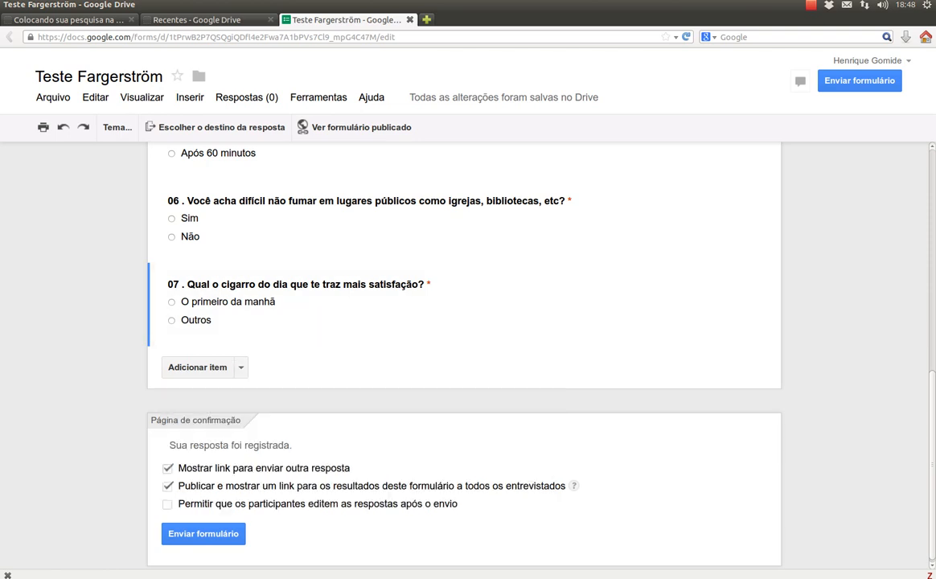
scroll(464, 354, "up", 5)
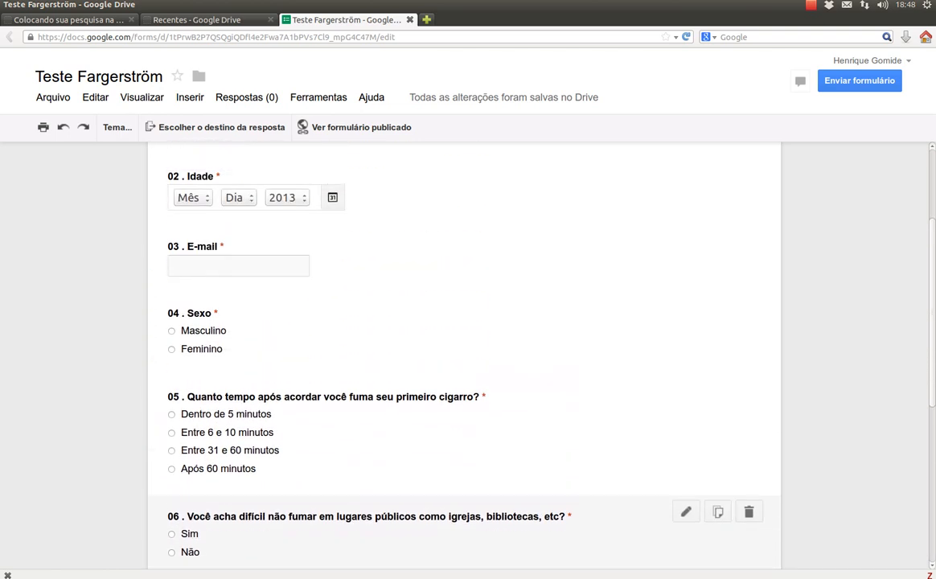
scroll(464, 483, "up", 3)
scroll(464, 482, "down", 2)
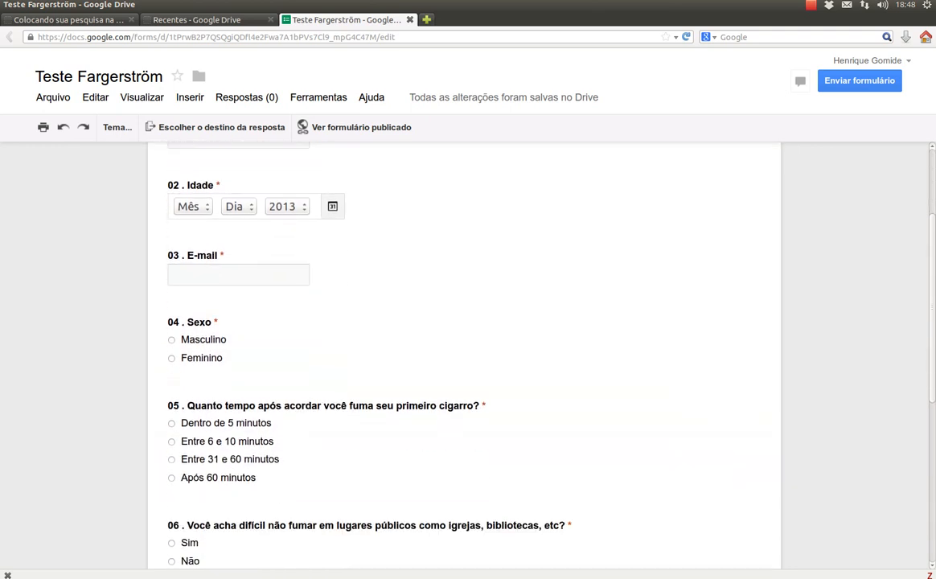
scroll(464, 354, "down", 4)
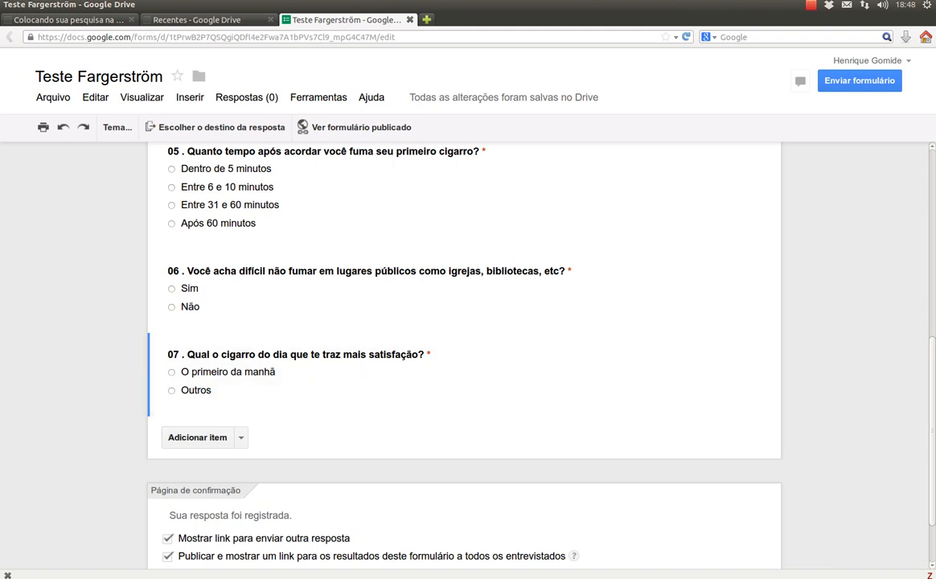
Change the confirmation message to "Muito obrigado! Sua resposta foi registrada." and disable the link for another response and the public results link.
scroll(464, 354, "down", 2)
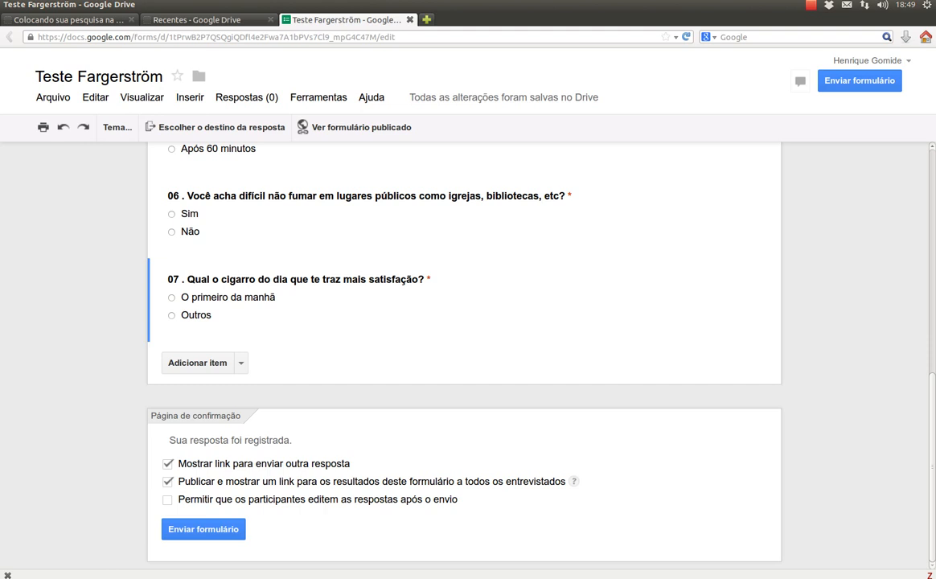
left_click(292, 440)
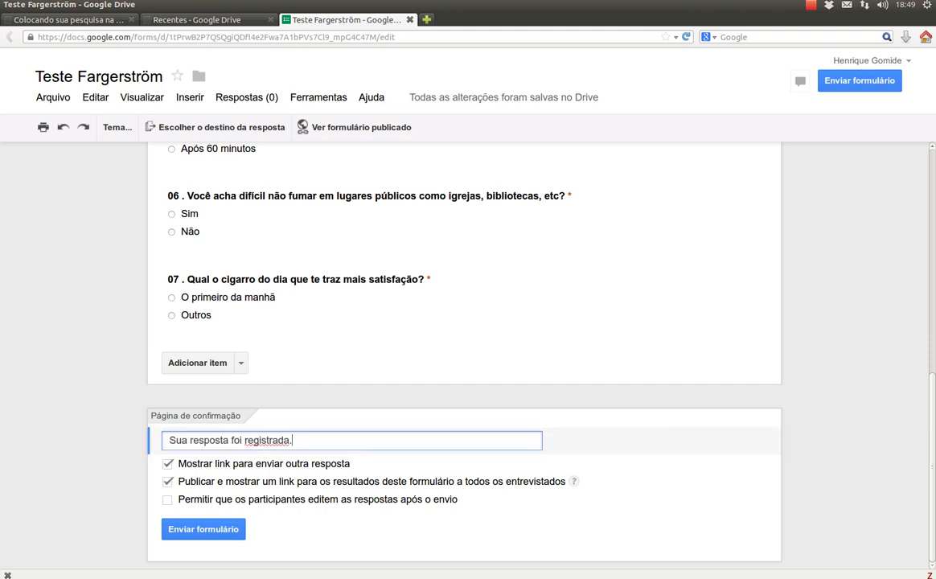
type("Muito obriga")
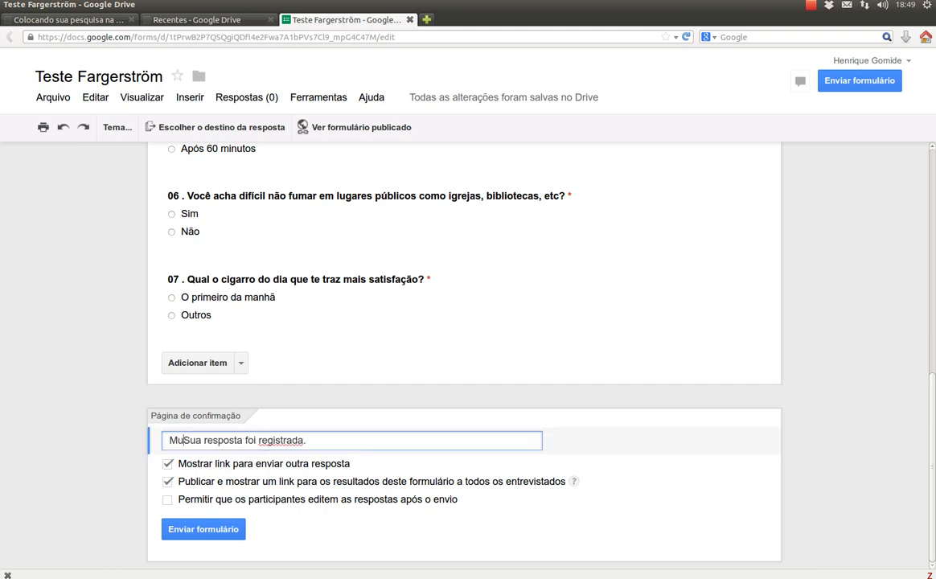
type("do!")
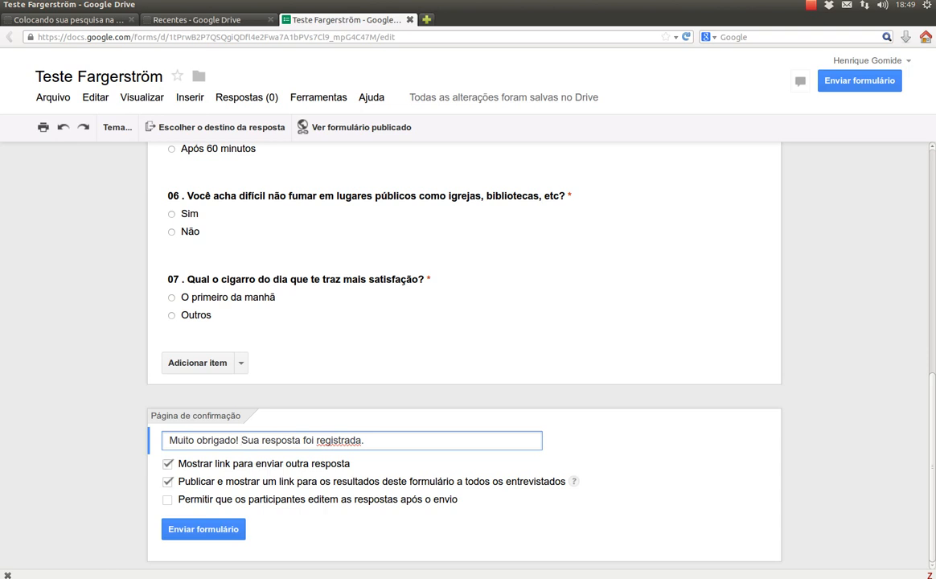
left_click(168, 464)
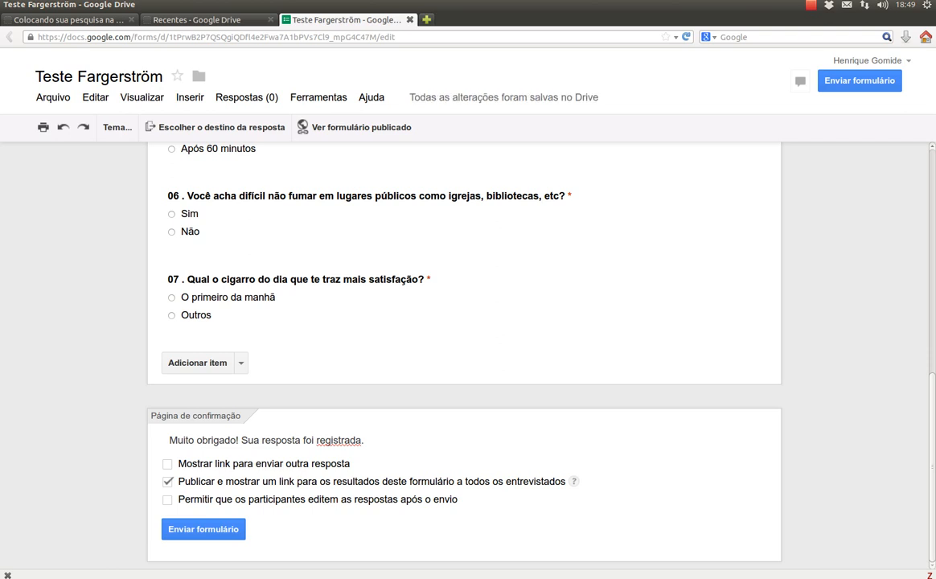
left_click(167, 481)
Check the form's sharing link in the sending options, and create the new spreadsheet "Teste Fargerström (respostas)" as the response destination.
left_click(203, 529)
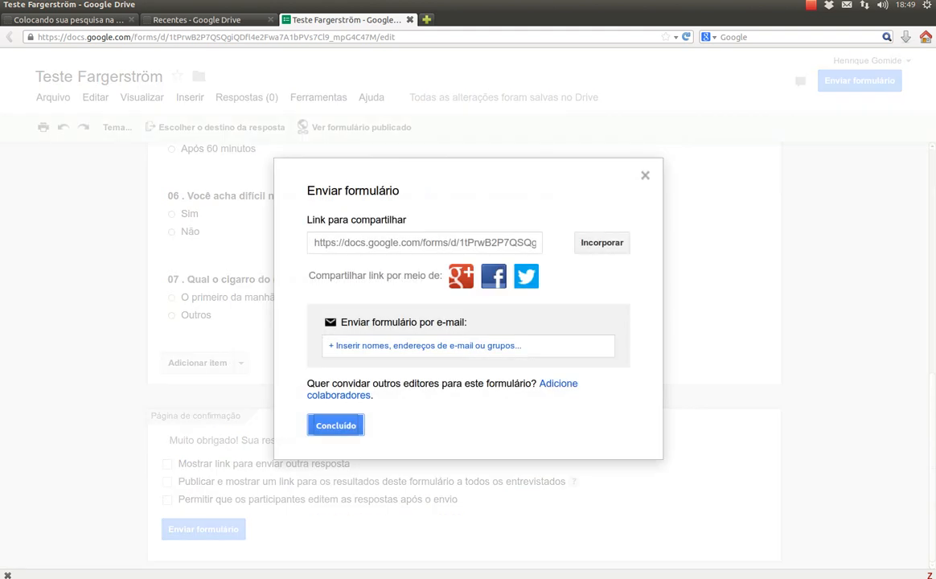
double_click(355, 243)
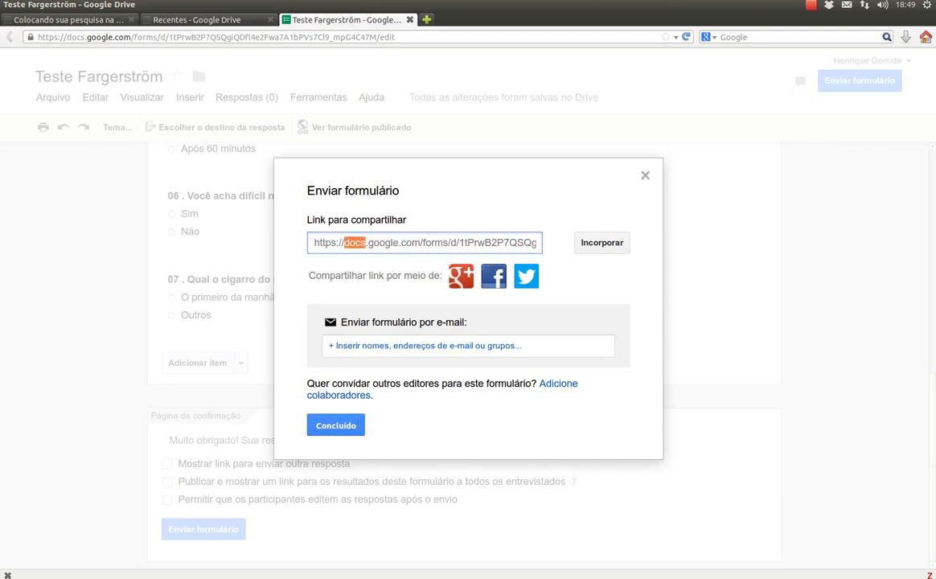
left_click(412, 242)
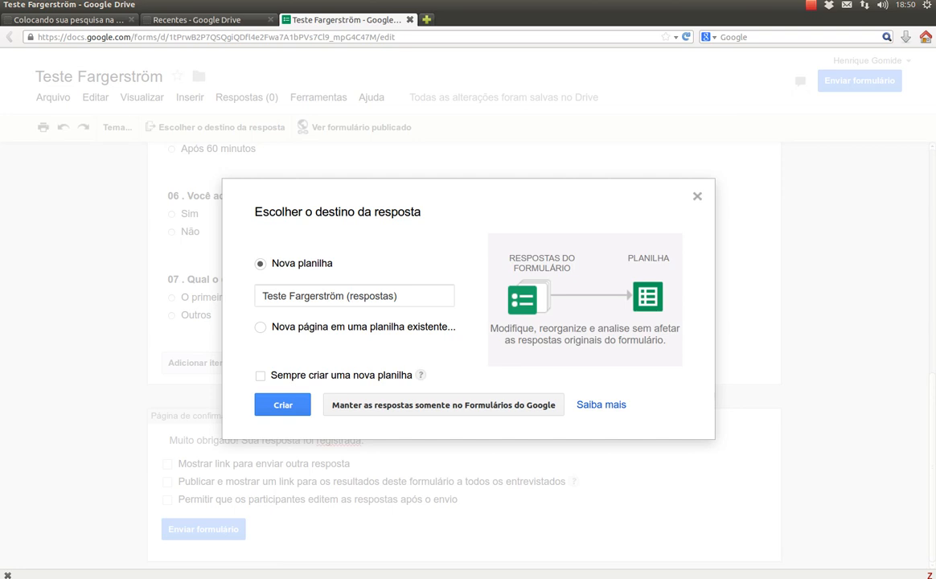
left_click(277, 404)
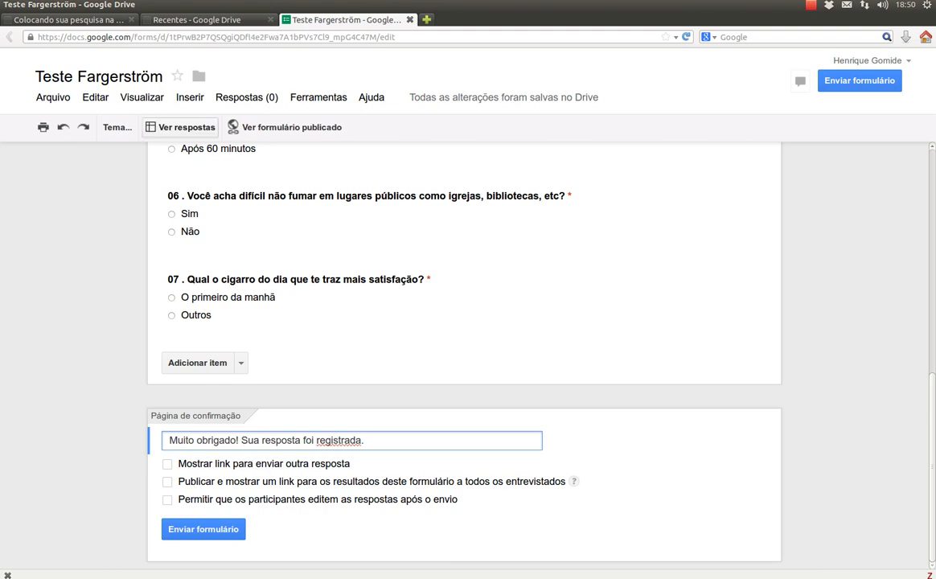
Open the published form and look through all its questions down to the submit button.
left_click(286, 127)
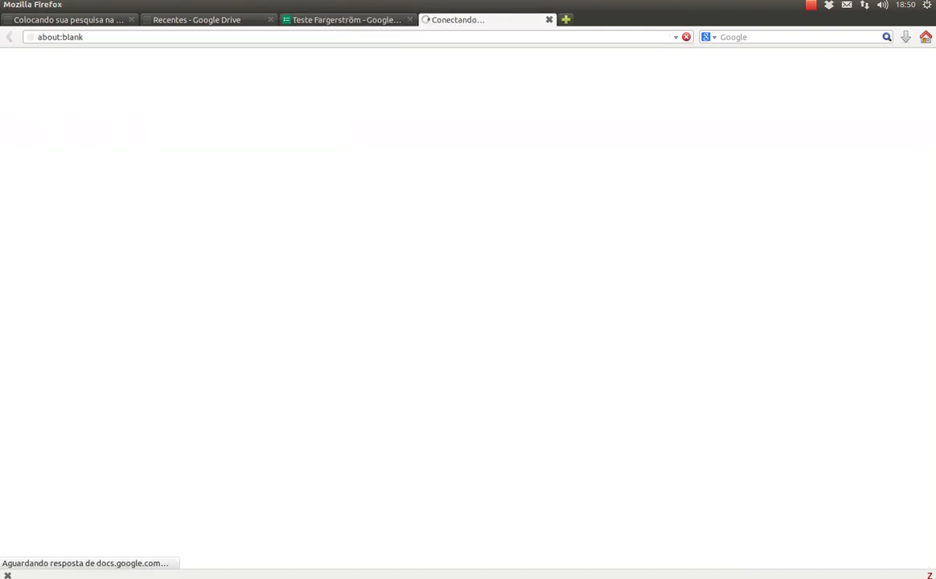
scroll(468, 322, "down", 3)
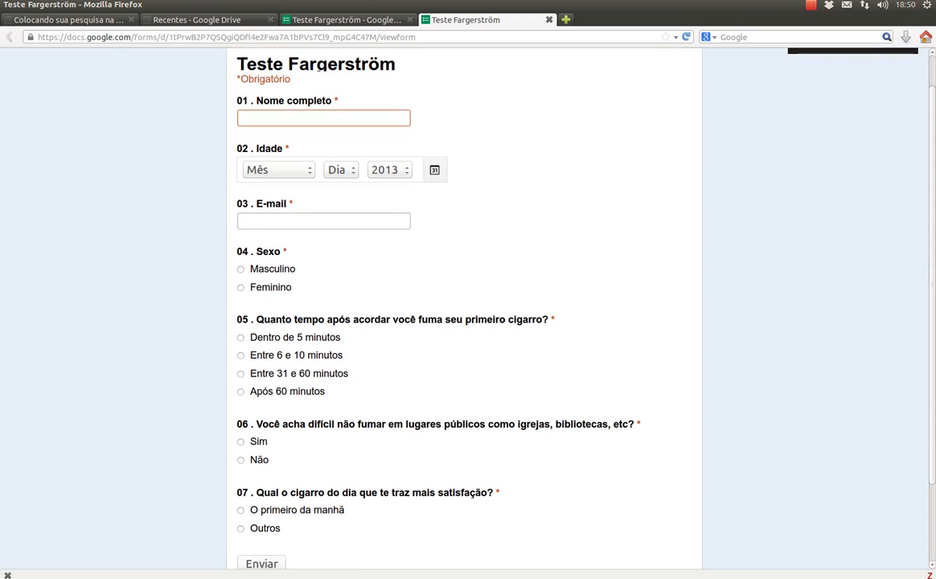
scroll(468, 321, "up", 3)
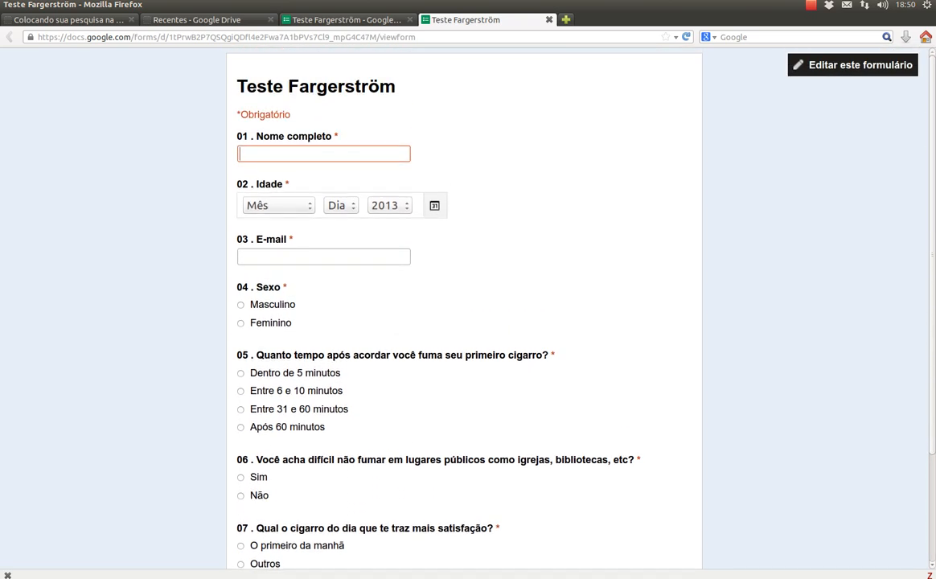
scroll(468, 321, "down", 3)
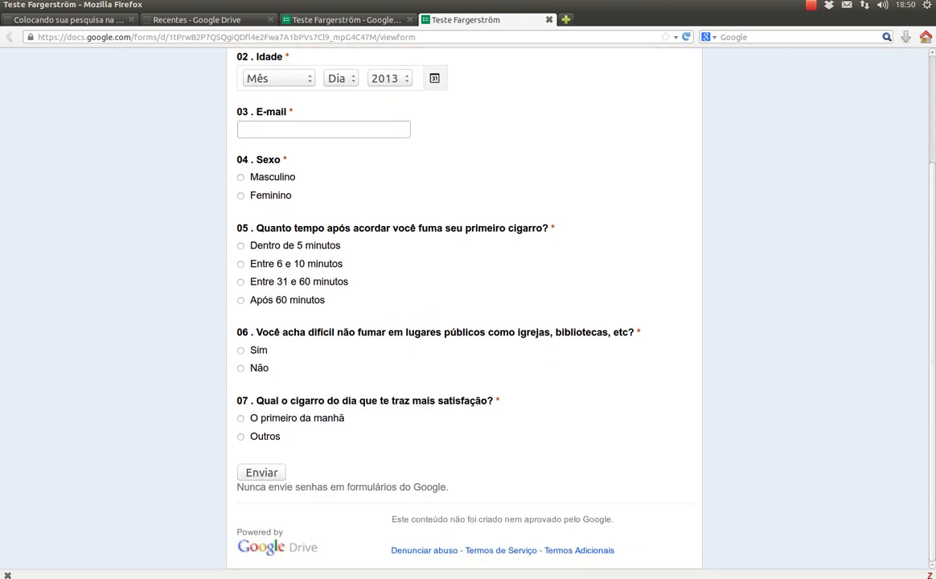
scroll(468, 322, "up", 3)
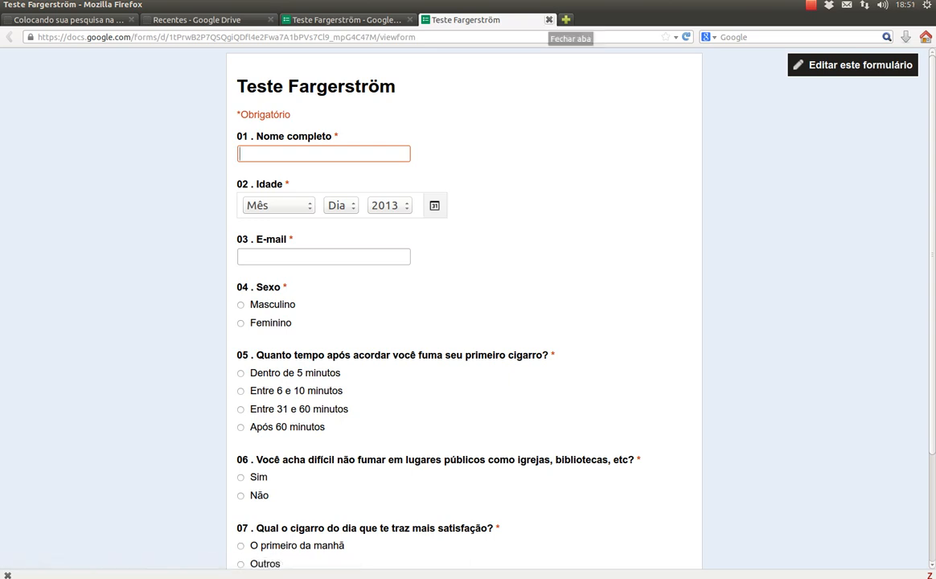
Close the published form and open the response spreadsheet from the form editor to examine its column headers.
left_click(549, 20)
scroll(483, 305, "up", 1)
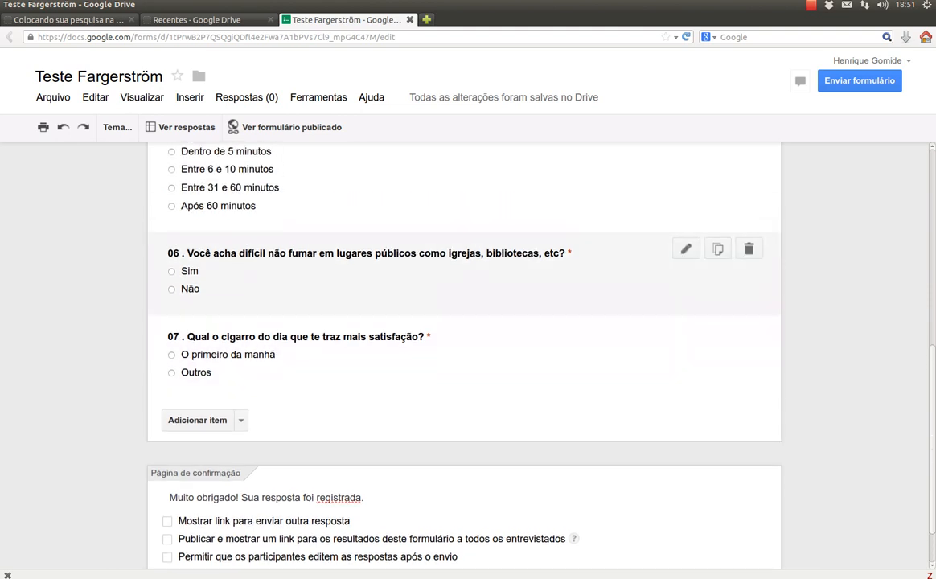
scroll(464, 321, "up", 2)
left_click(180, 127)
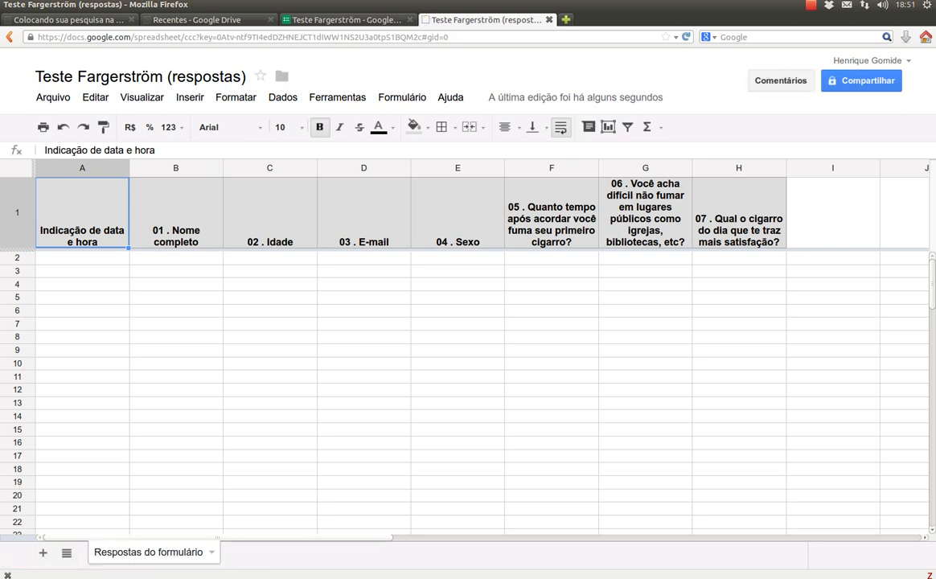
mouse_move(217, 537)
left_mouse_down()
mouse_move(280, 537)
mouse_move(231, 538)
left_mouse_up()
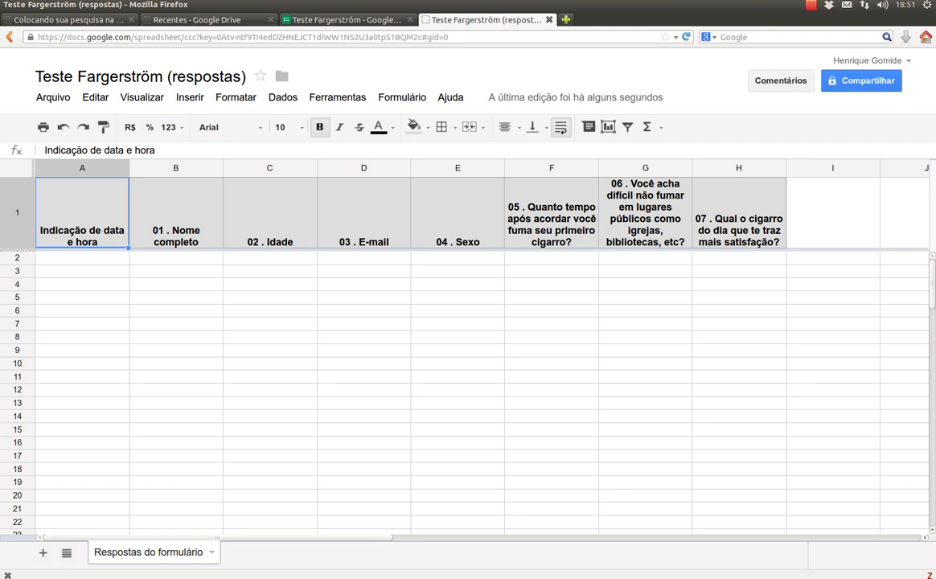
Compare the questions in the form editor with the columns of the "Teste Fargerström (respostas)" spreadsheet.
key("ctrl+Page_Up")
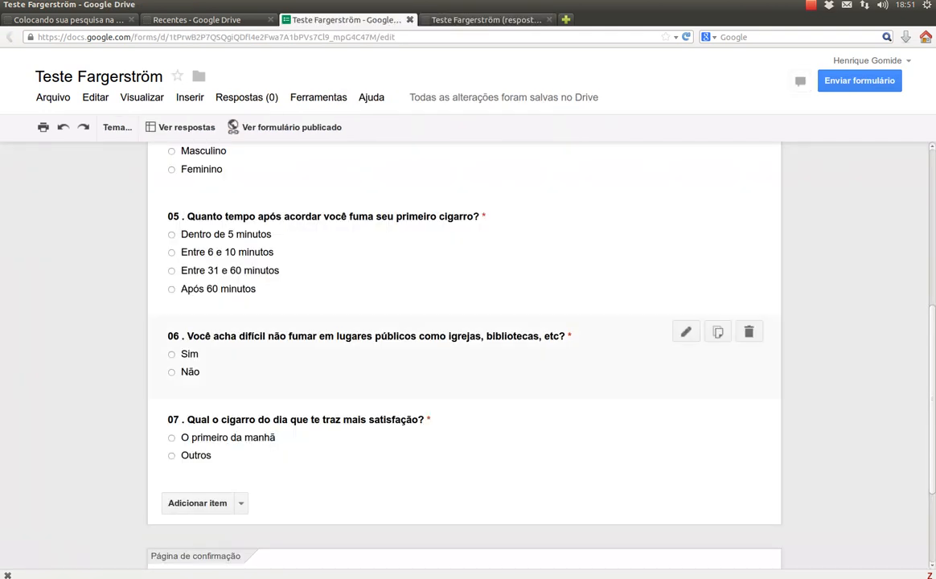
scroll(464, 338, "down", 3)
scroll(464, 338, "up", 4)
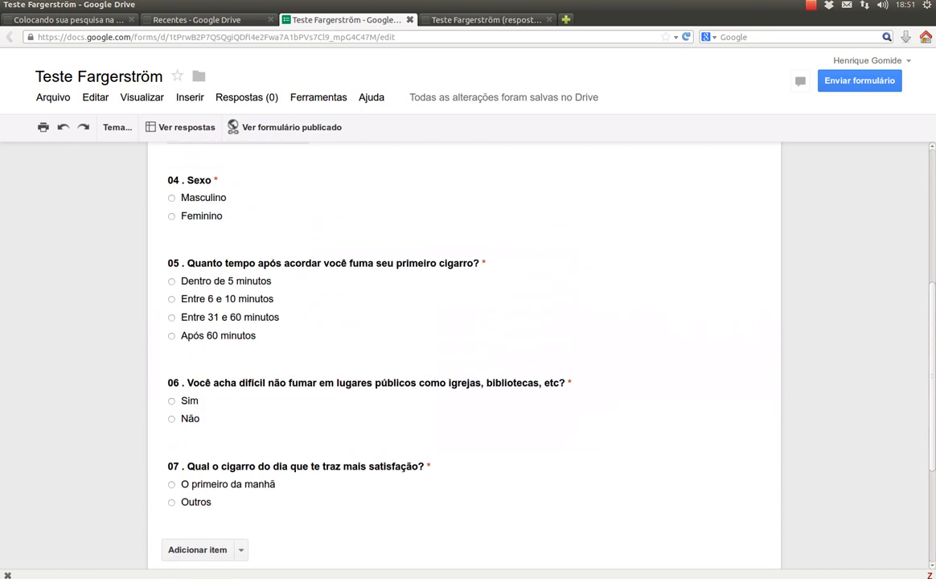
scroll(464, 402, "up", 4)
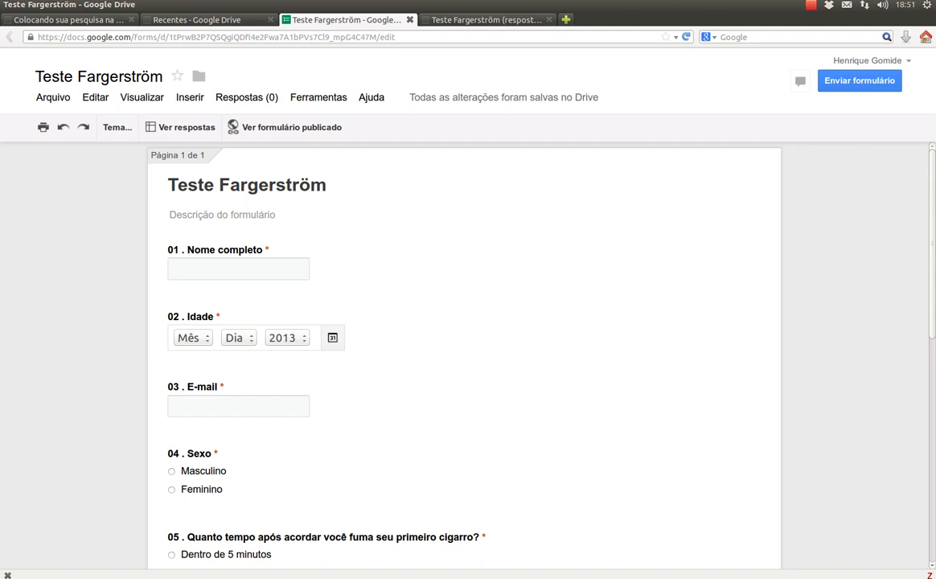
scroll(467, 329, "down", 5)
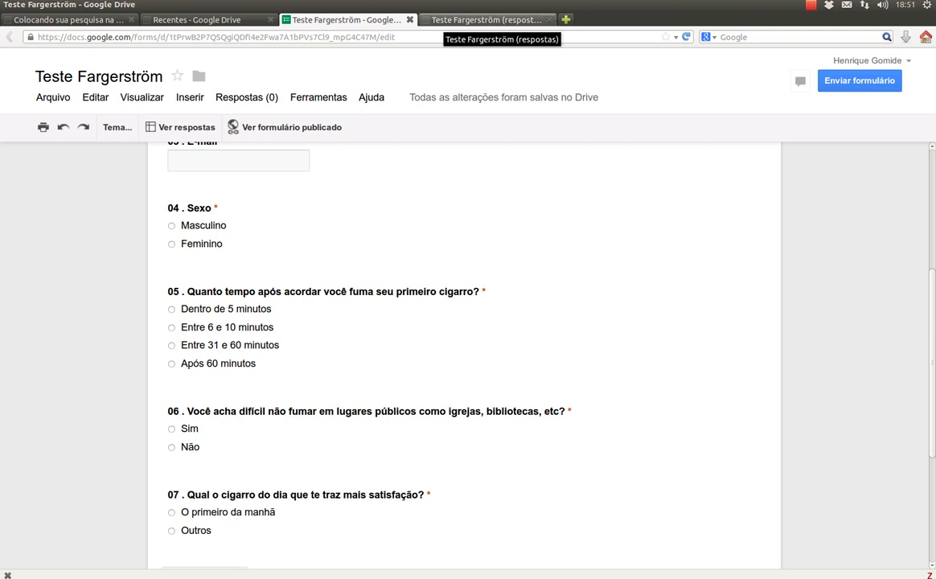
left_click(487, 20)
left_click(346, 20)
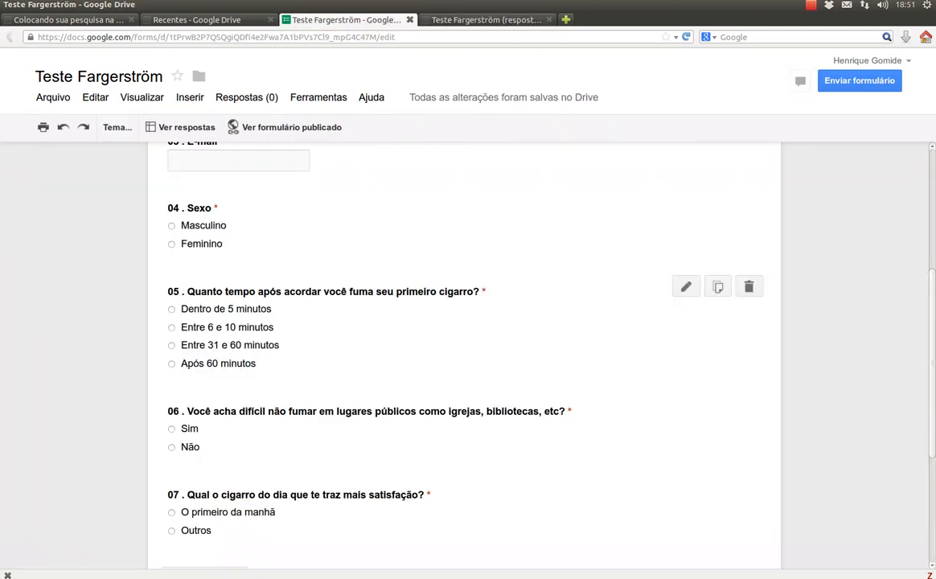
scroll(451, 338, "up", 2)
scroll(464, 354, "up", 3)
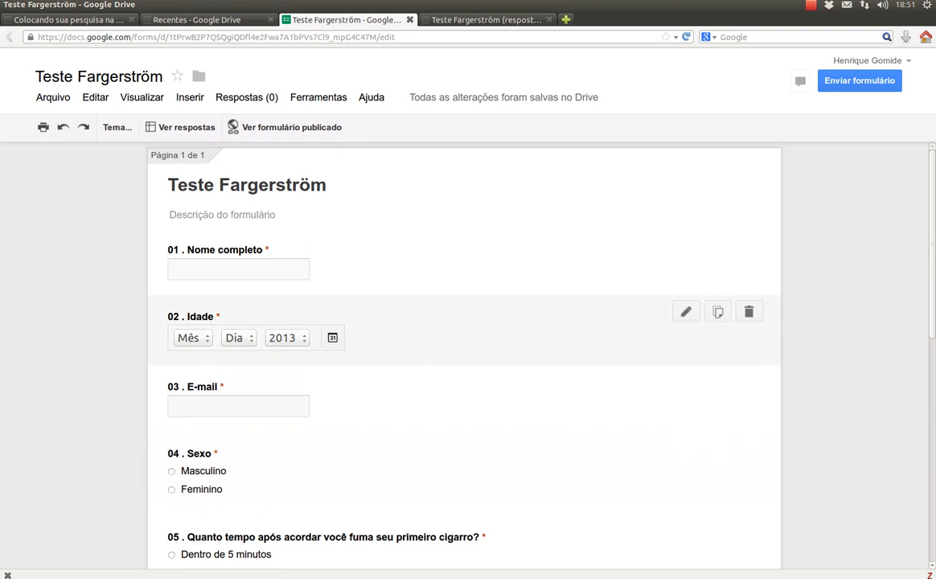
key("ctrl+Tab")
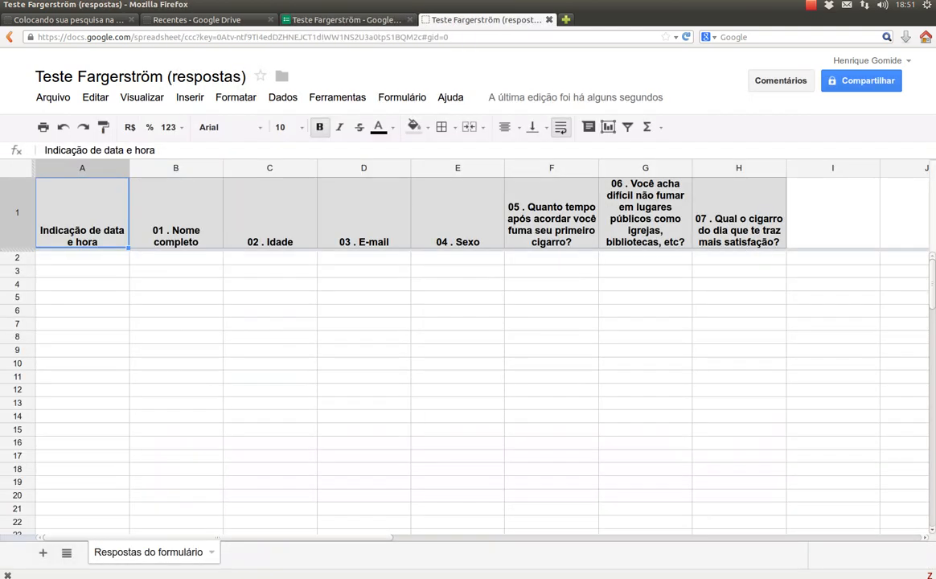
Open the published form from the editor, look over its questions, and select its web address up to "/viewform".
left_click(346, 20)
left_click(291, 127)
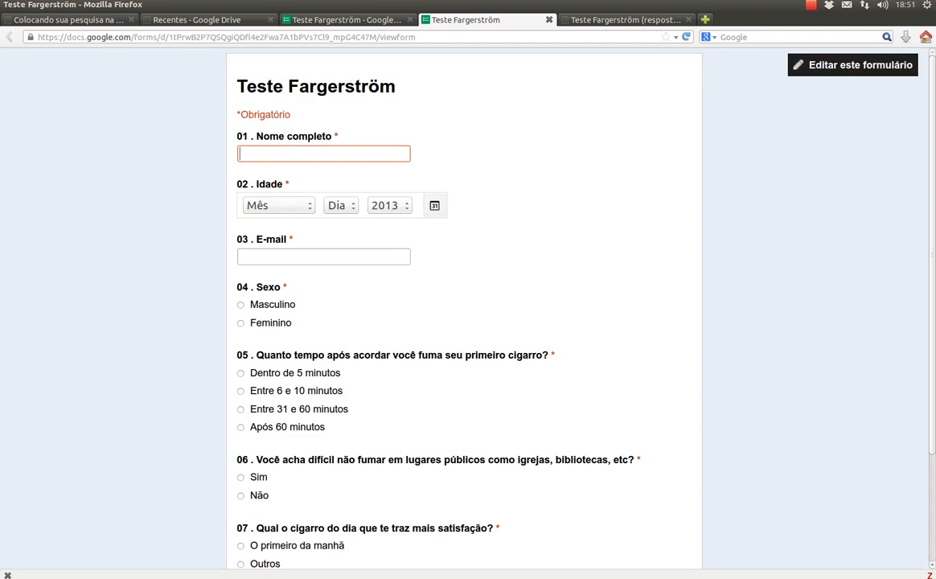
scroll(468, 322, "down", 3)
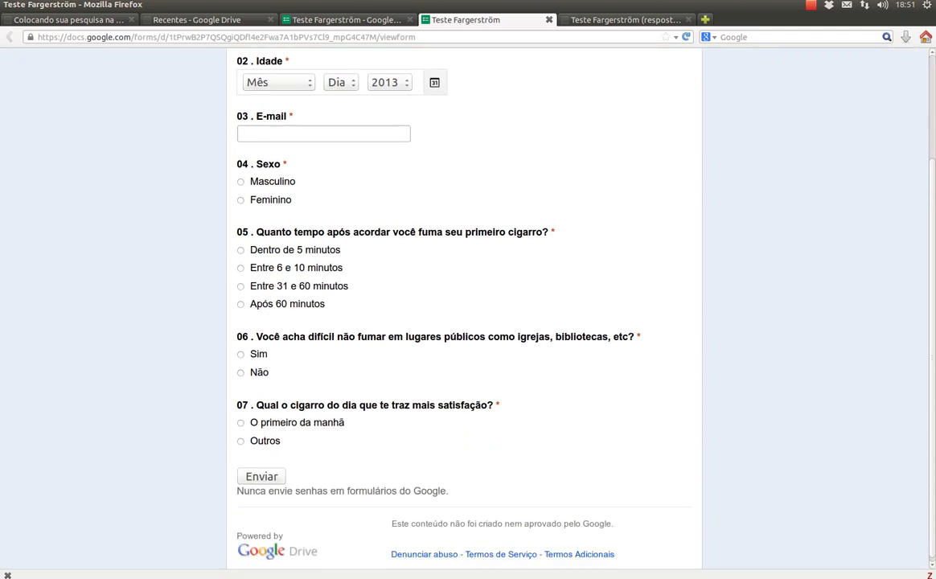
scroll(468, 321, "up", 3)
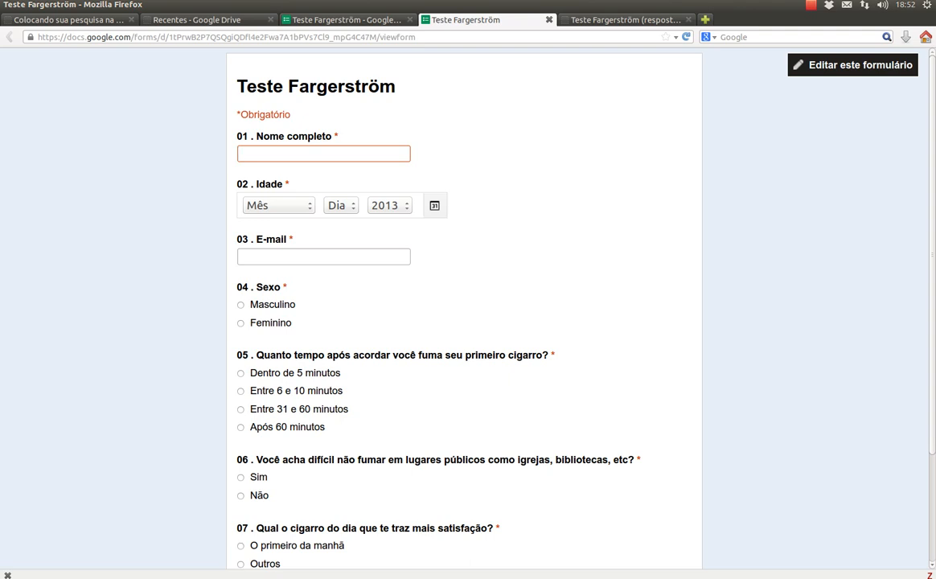
left_click(377, 37)
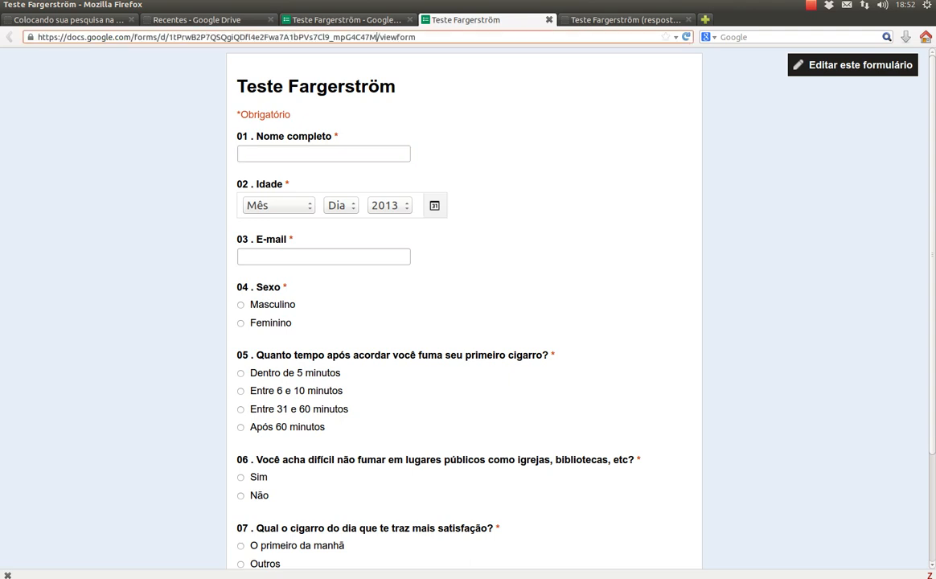
key("shift+Home")
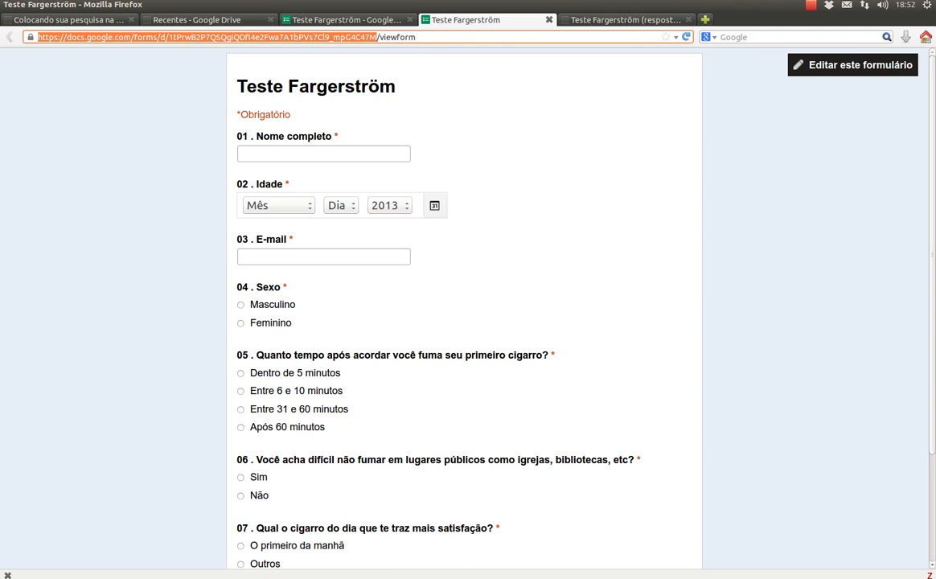
Examine the published form's HTML source code from the page header to the submit button, and close the source view.
key("ctrl+u")
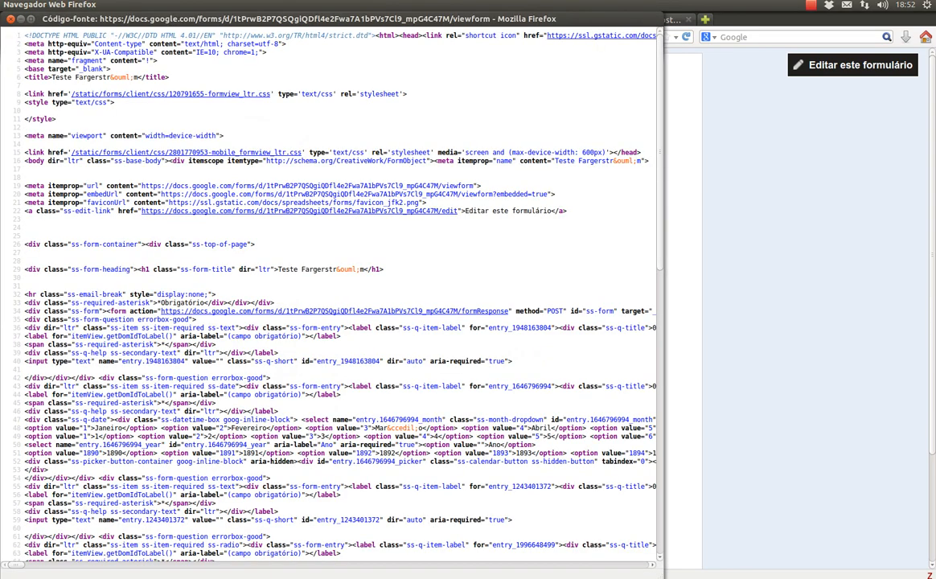
scroll(338, 294, "down", 4)
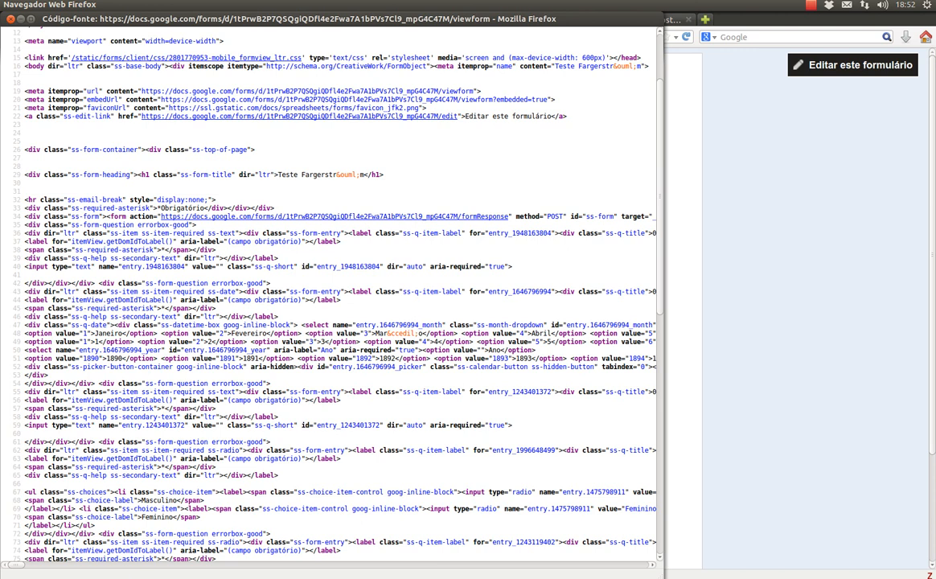
scroll(337, 293, "down", 4)
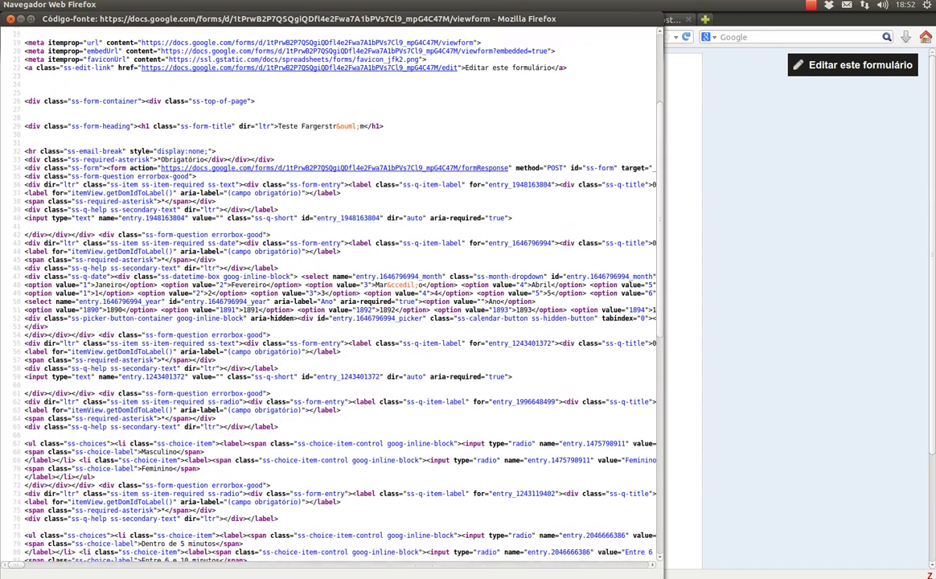
scroll(337, 294, "down", 7)
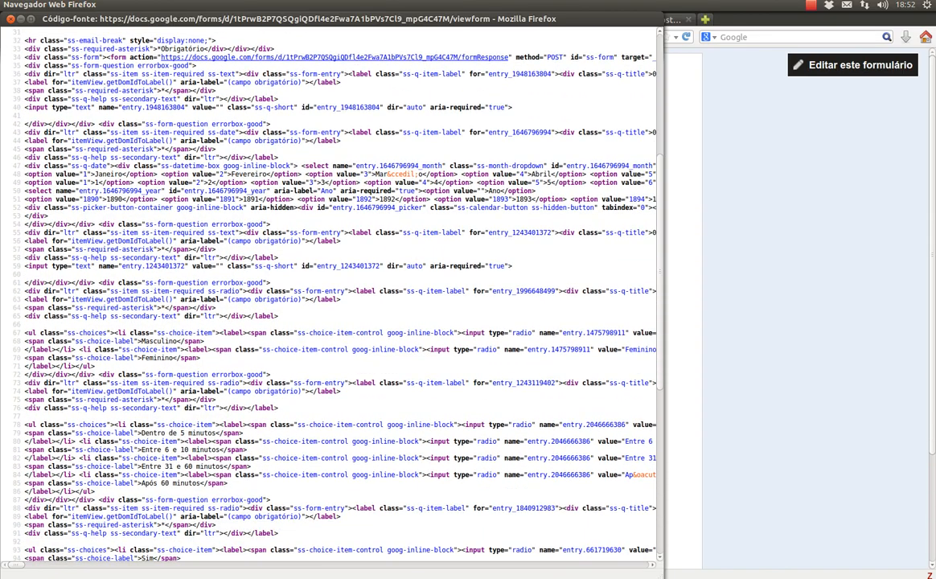
scroll(338, 293, "down", 1)
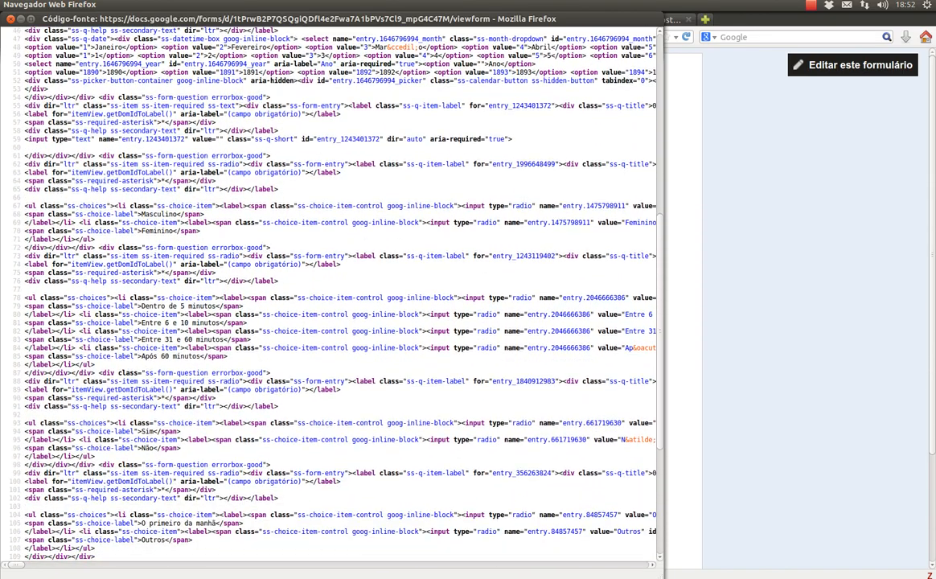
scroll(338, 293, "down", 6)
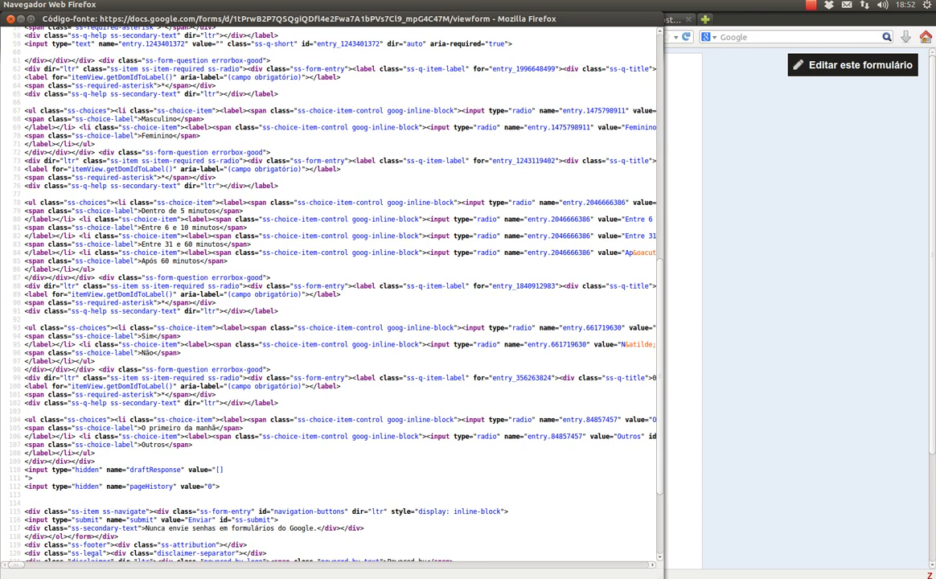
left_click(10, 19)
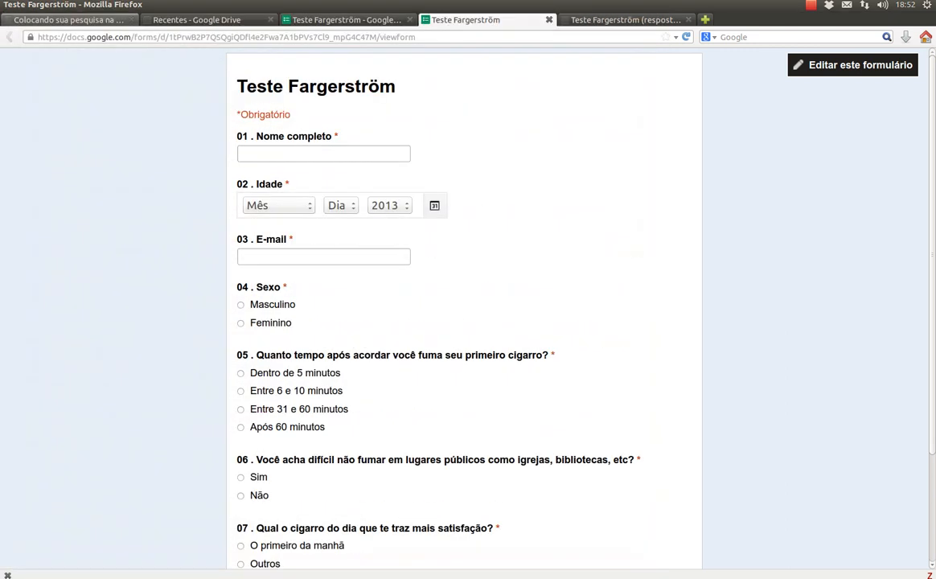